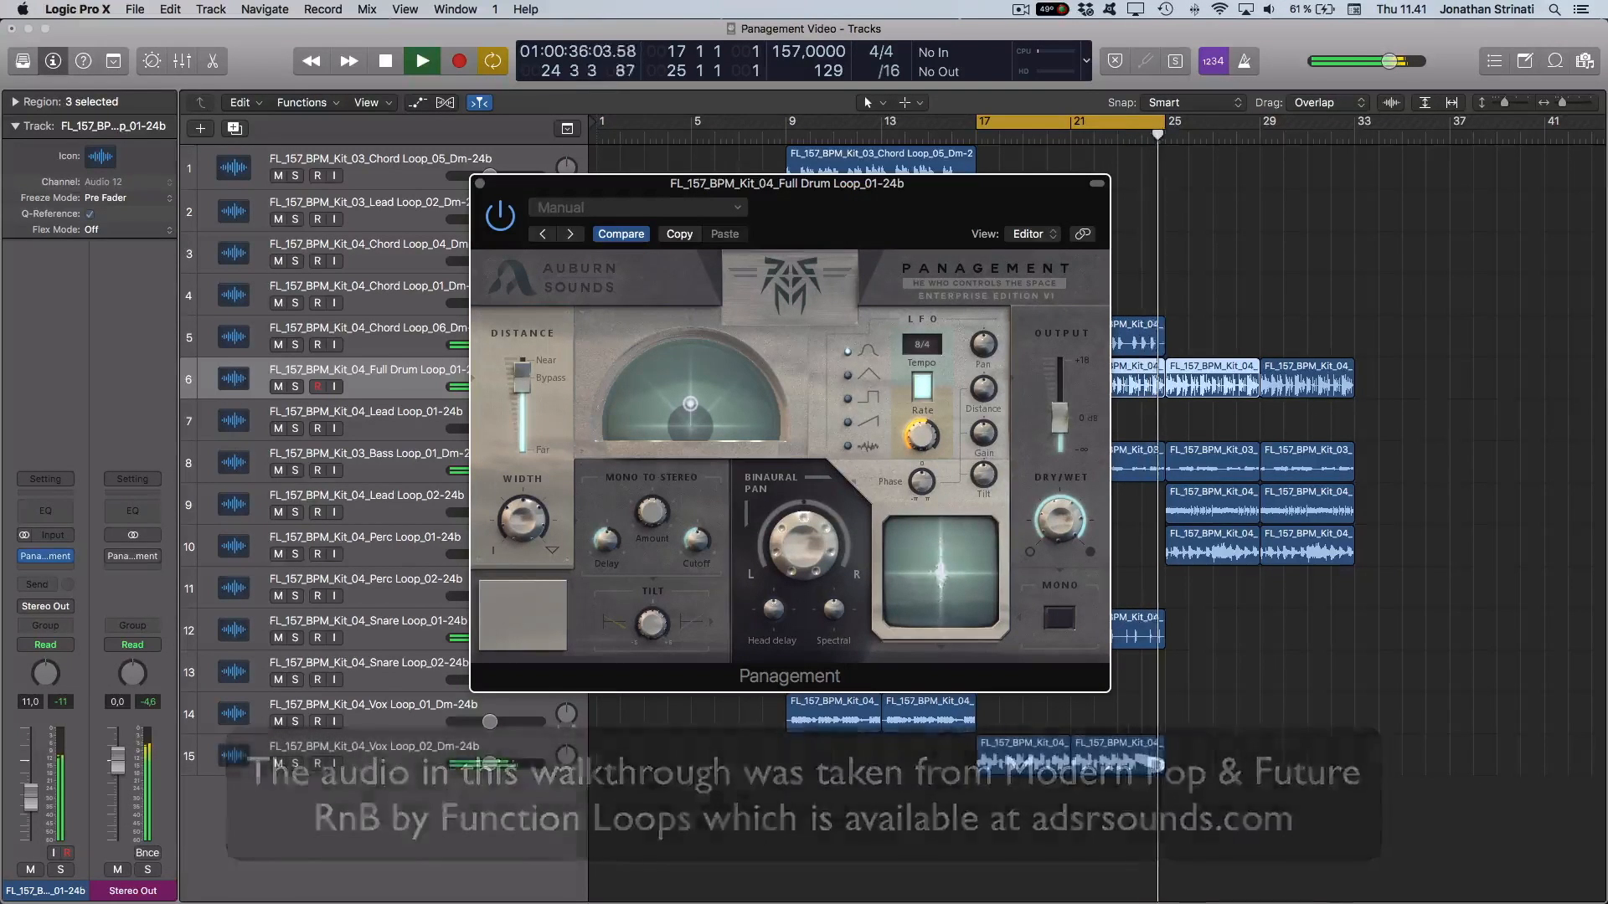
Solo the selected Full Drum Loop regions, then sweep Panagement's Distance towards Far and up to 6.00 at Near, finishing at Bypass.
{"action": "key", "text": "ctrl+s"}
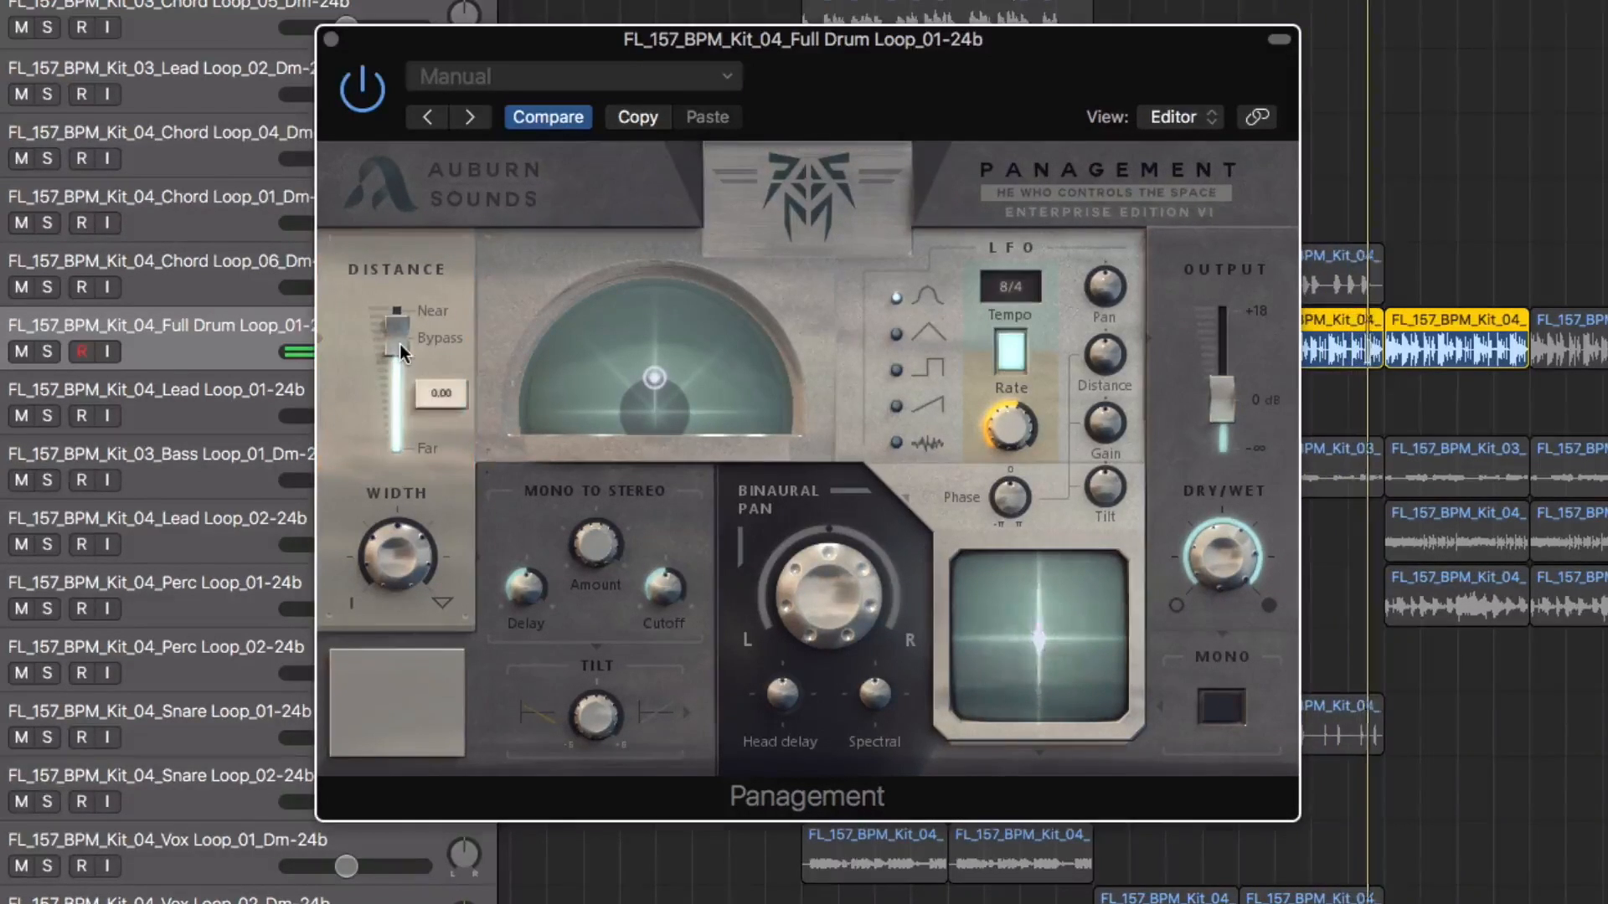
{"action": "mouse_move", "coordinate": [399, 345]}
{"action": "left_mouse_down"}
{"action": "mouse_move", "coordinate": [400, 424]}
{"action": "mouse_move", "coordinate": [395, 340]}
{"action": "left_mouse_up"}
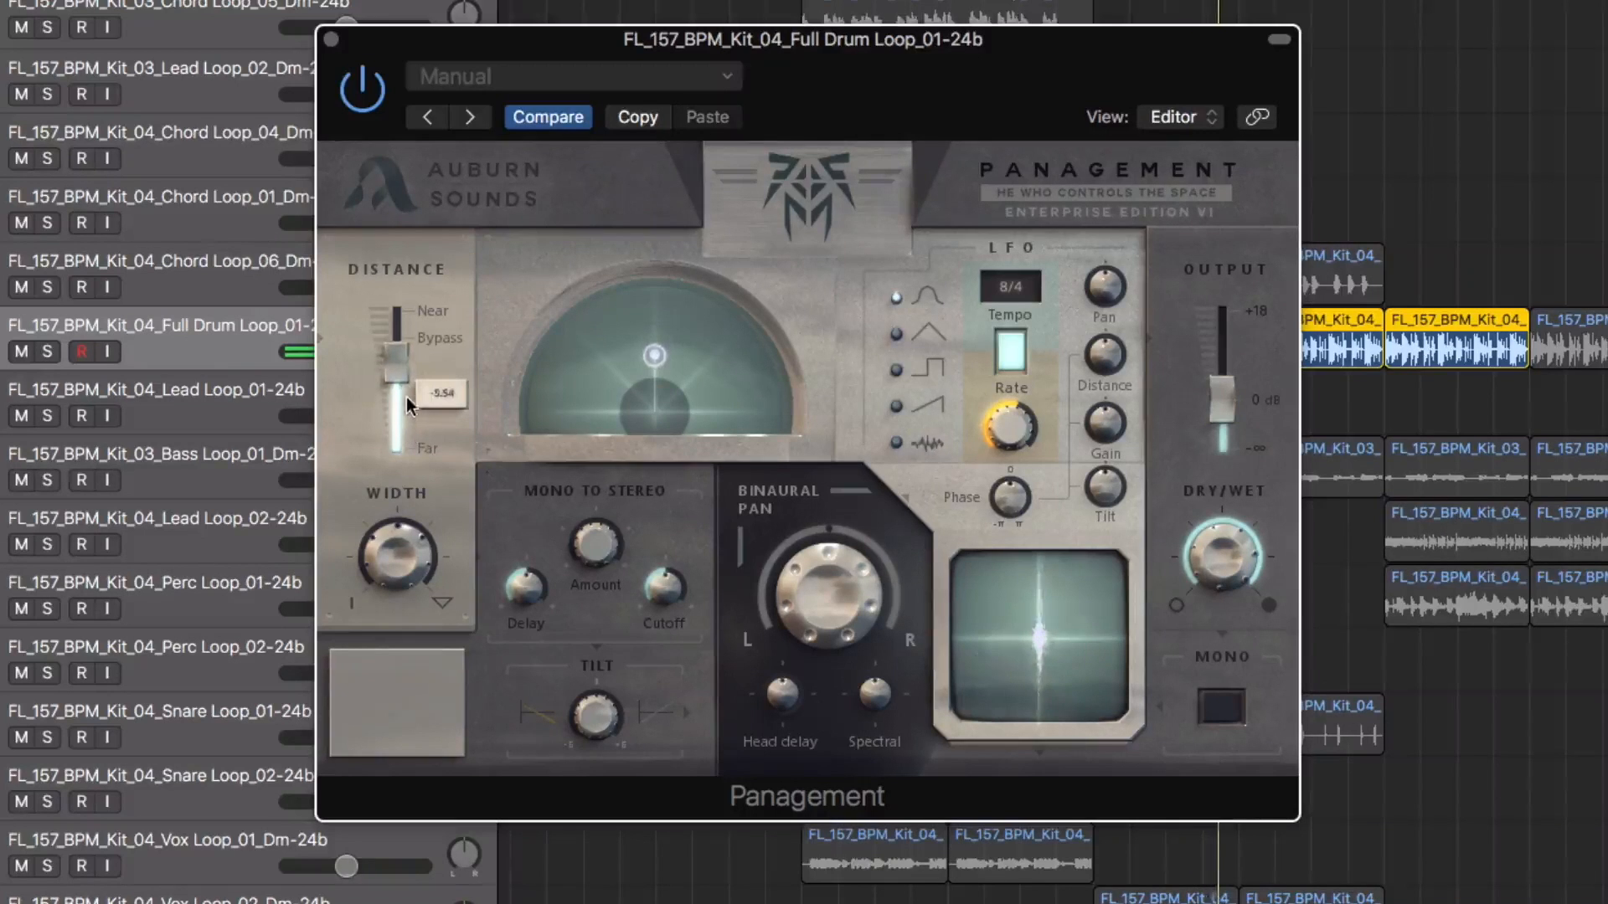
{"action": "left_click_drag", "start_coordinate": [405, 346], "coordinate": [405, 343]}
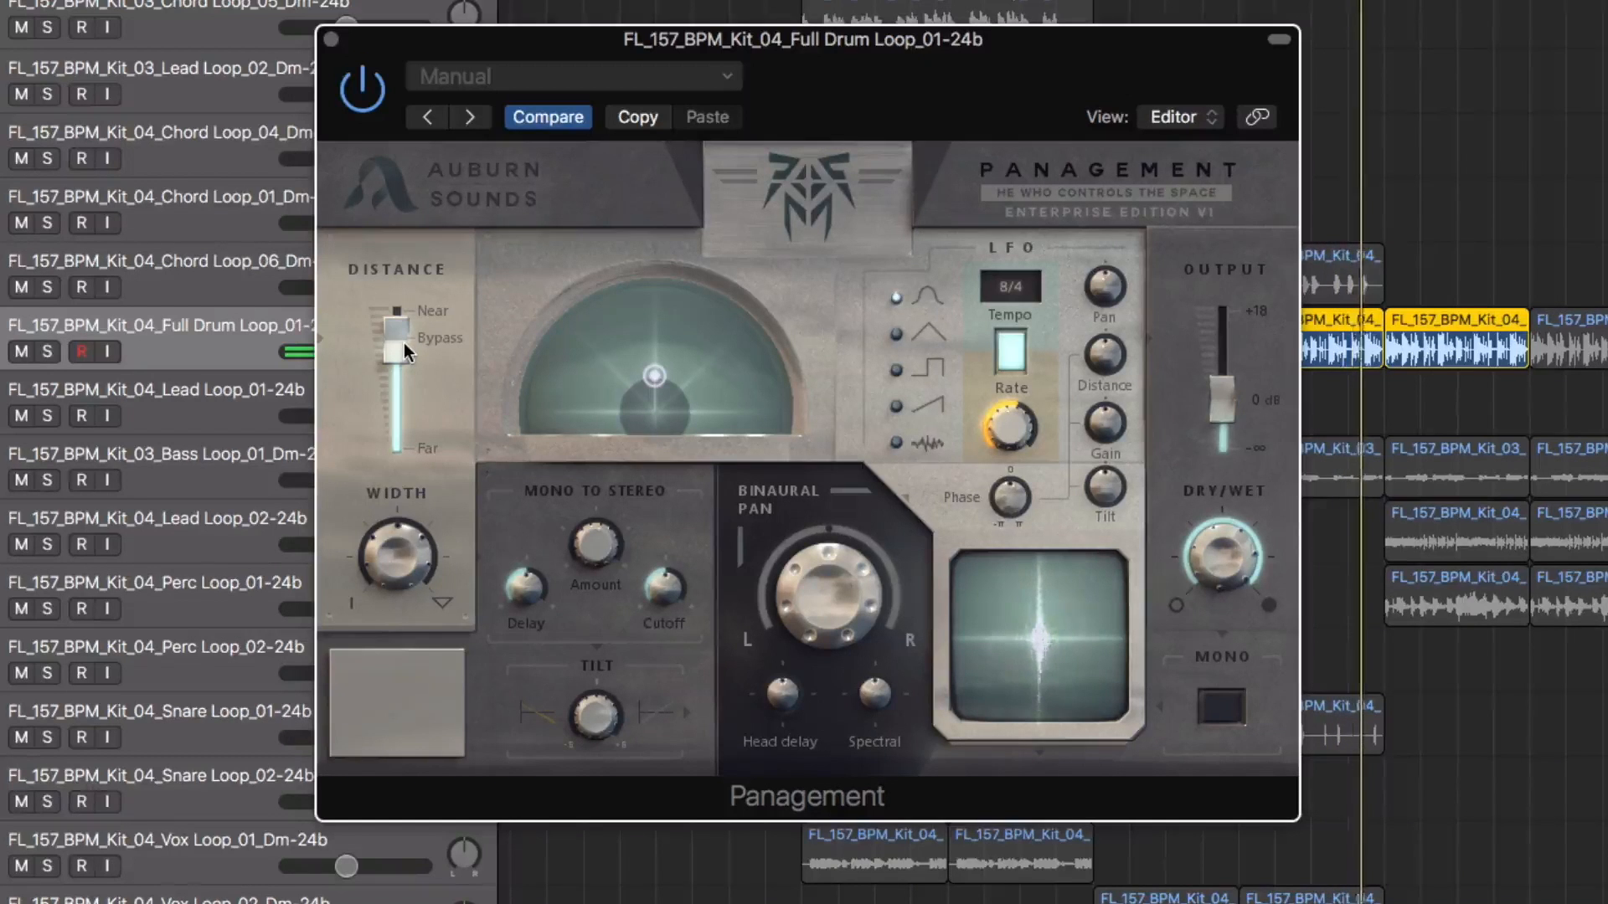
{"action": "mouse_move", "coordinate": [404, 344]}
{"action": "left_mouse_down"}
{"action": "mouse_move", "coordinate": [394, 395]}
{"action": "mouse_move", "coordinate": [391, 328]}
{"action": "left_mouse_up"}
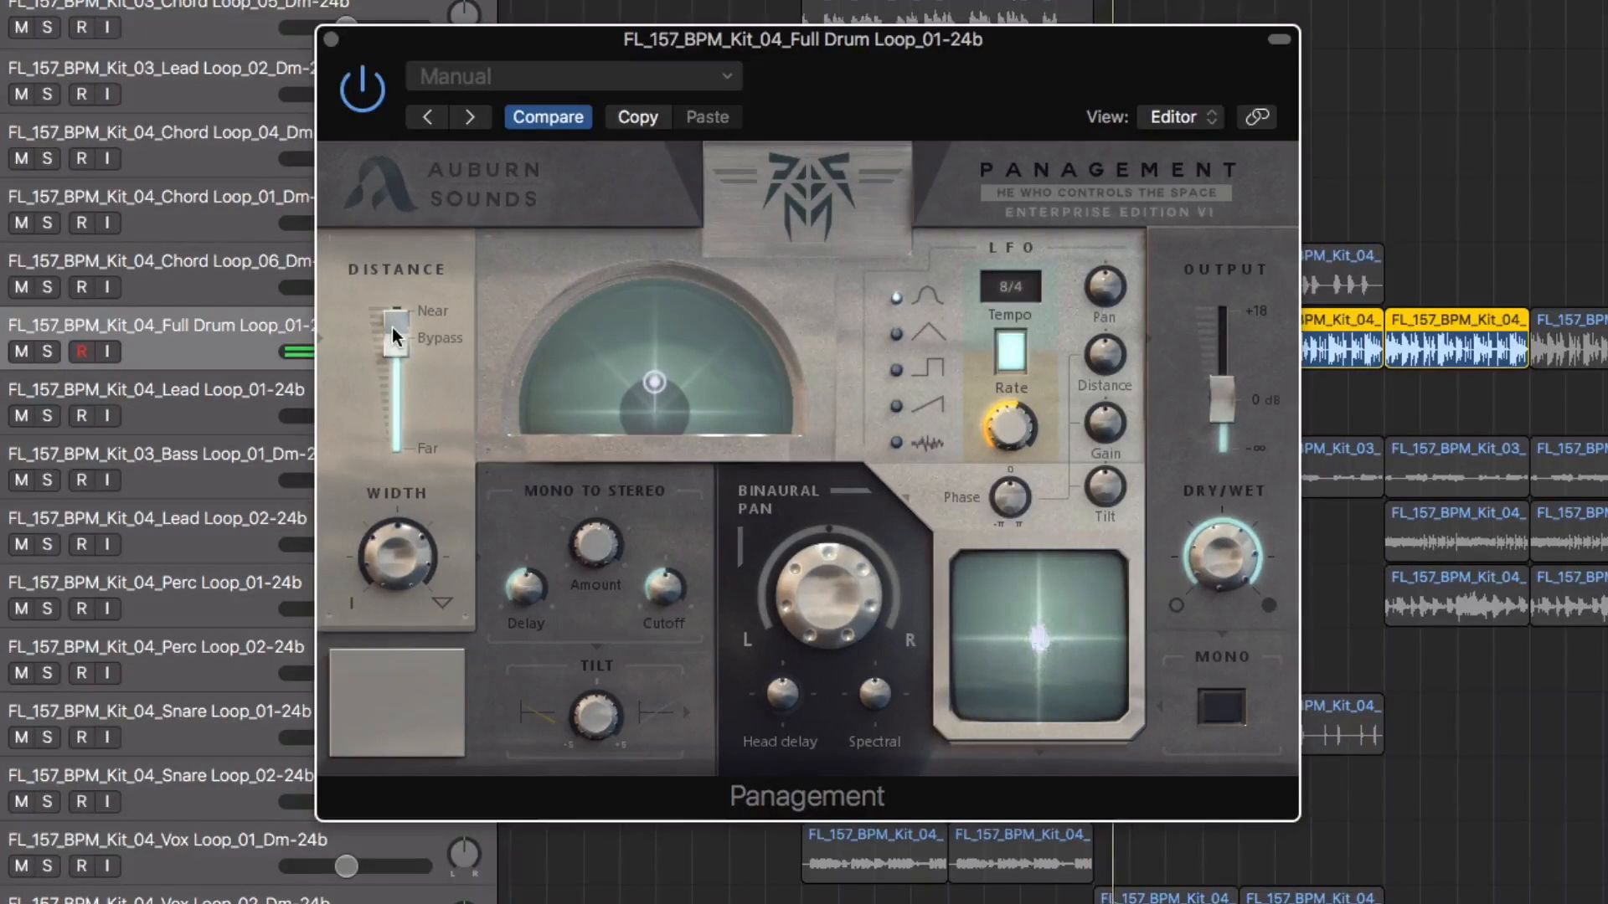
{"action": "left_click_drag", "start_coordinate": [392, 328], "coordinate": [400, 288]}
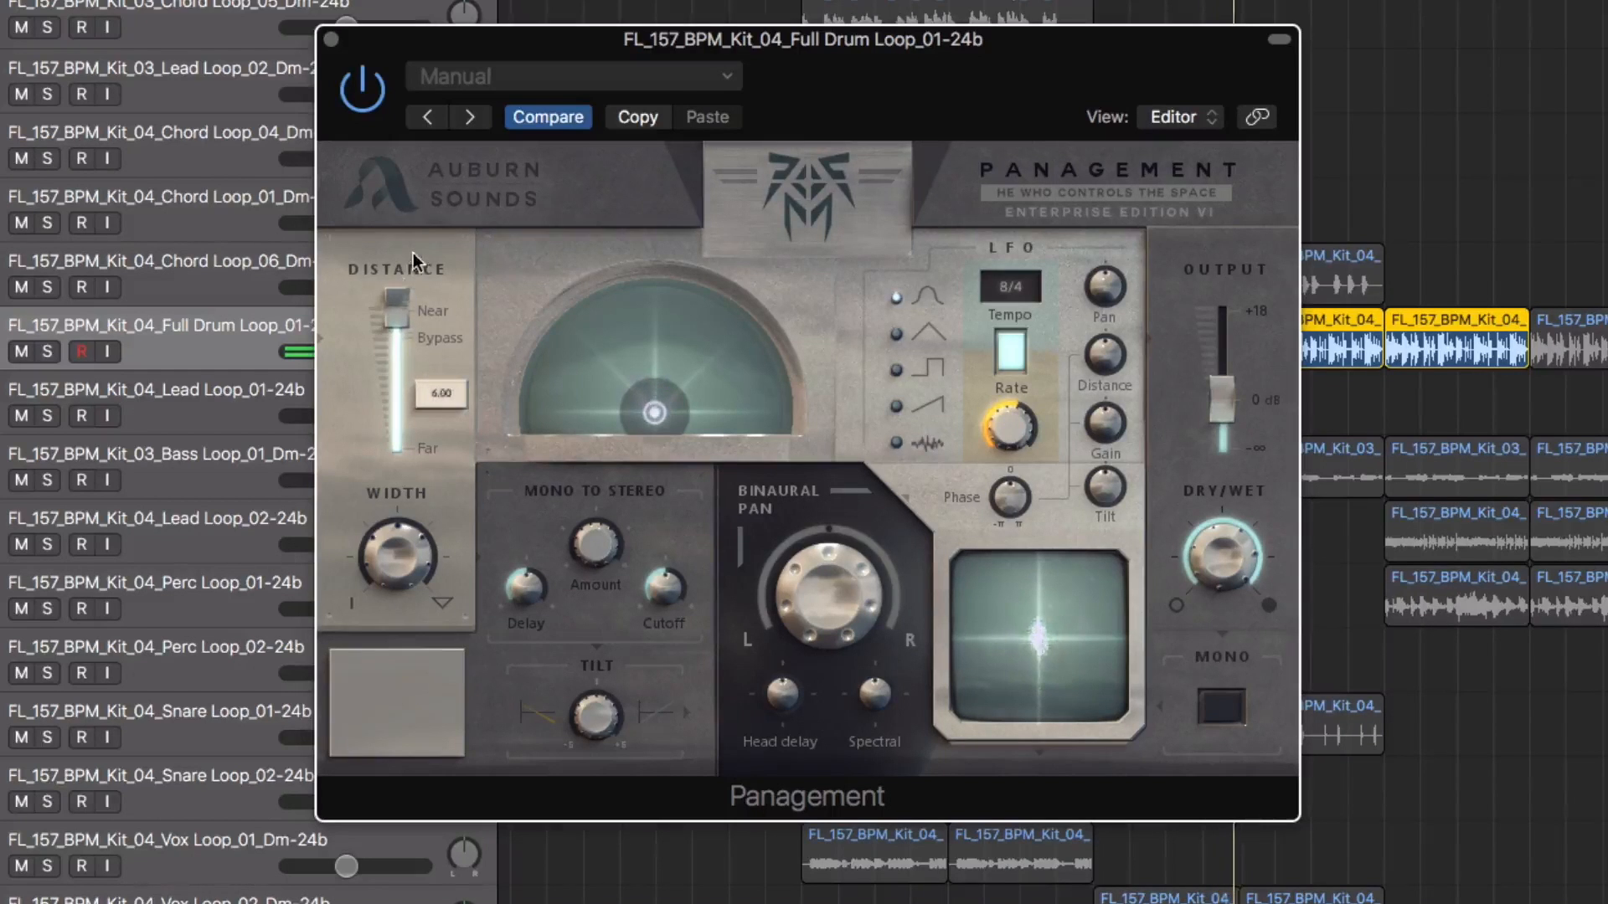
{"action": "left_click_drag", "start_coordinate": [418, 435], "coordinate": [401, 335]}
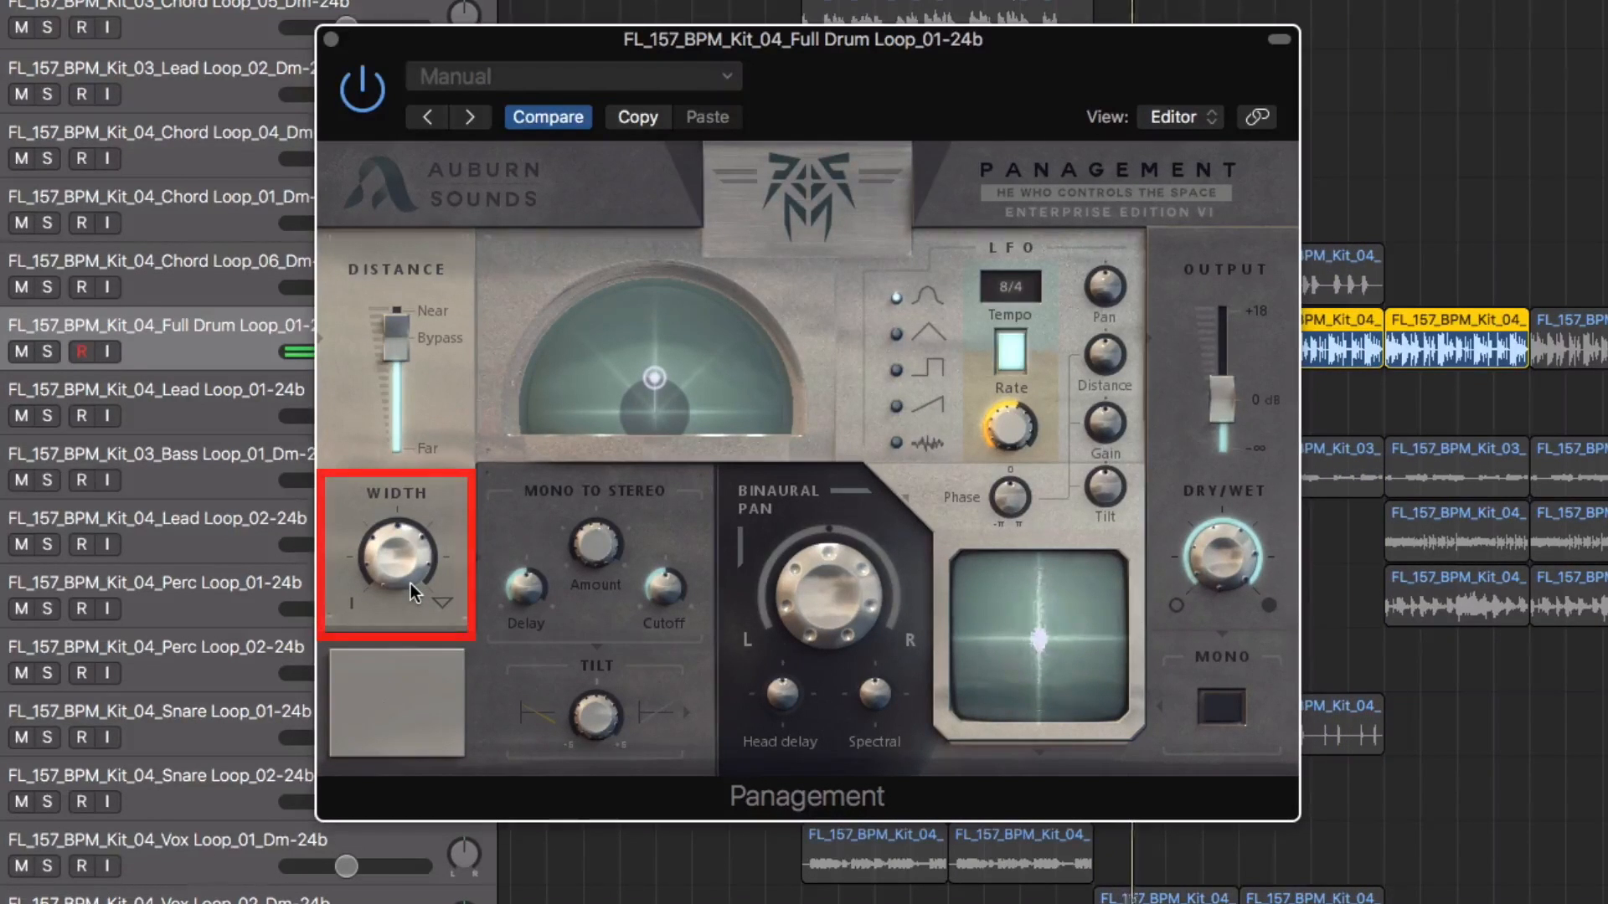
Raise the drum loop's Width above 100 % and switch Mono on and off to check the widened sound.
{"action": "left_click_drag", "start_coordinate": [411, 592], "coordinate": [413, 576]}
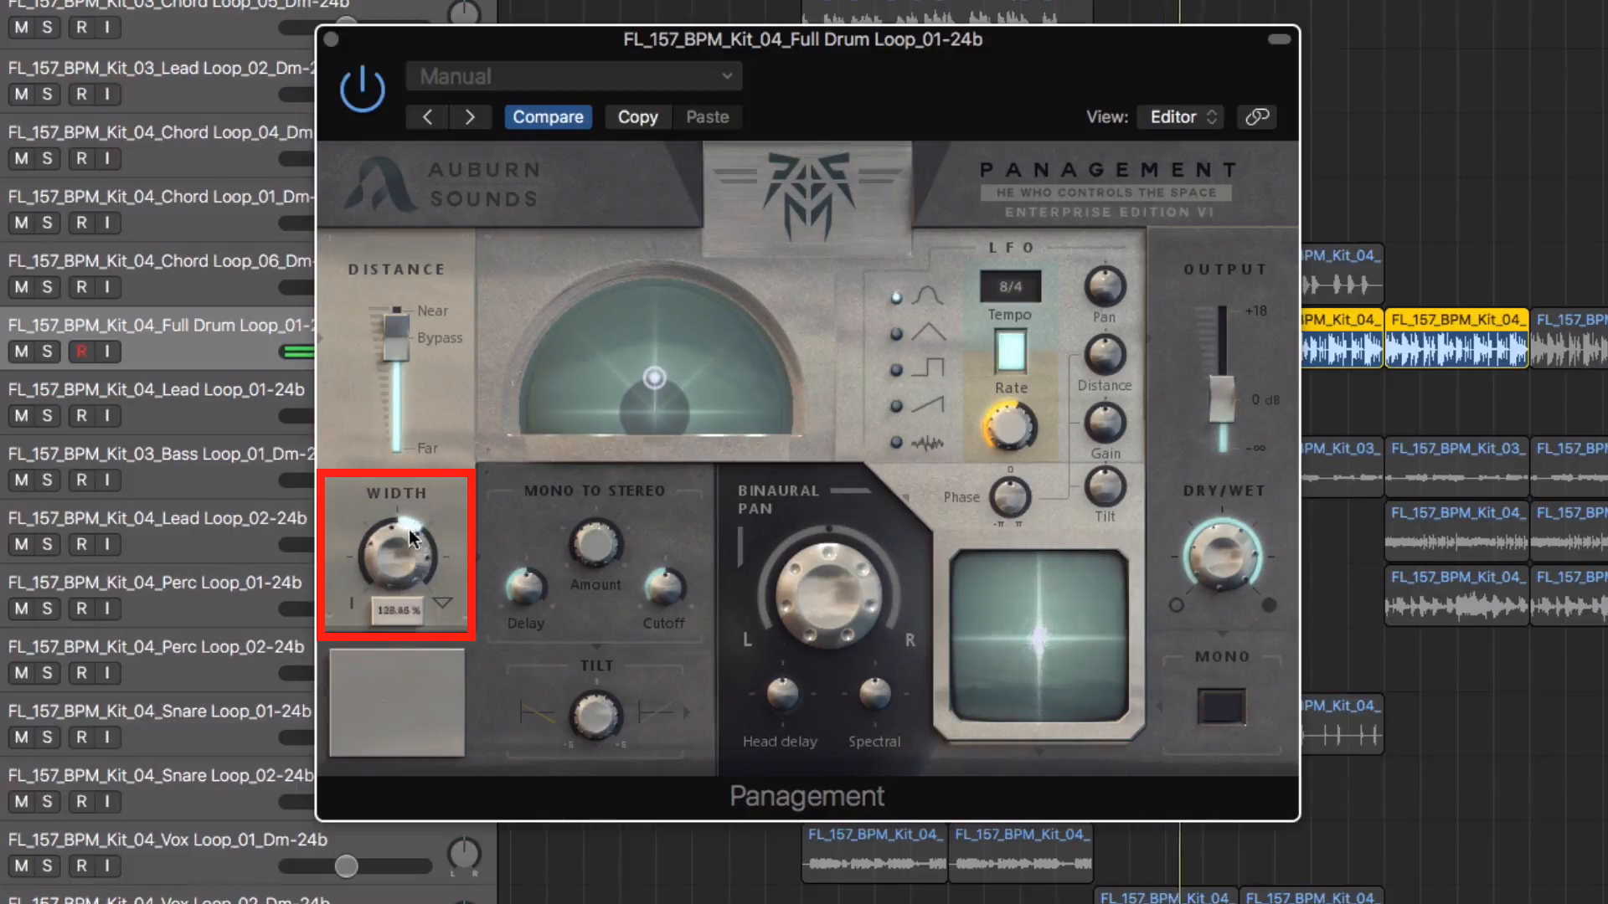
{"action": "left_click_drag", "start_coordinate": [410, 479], "coordinate": [416, 445]}
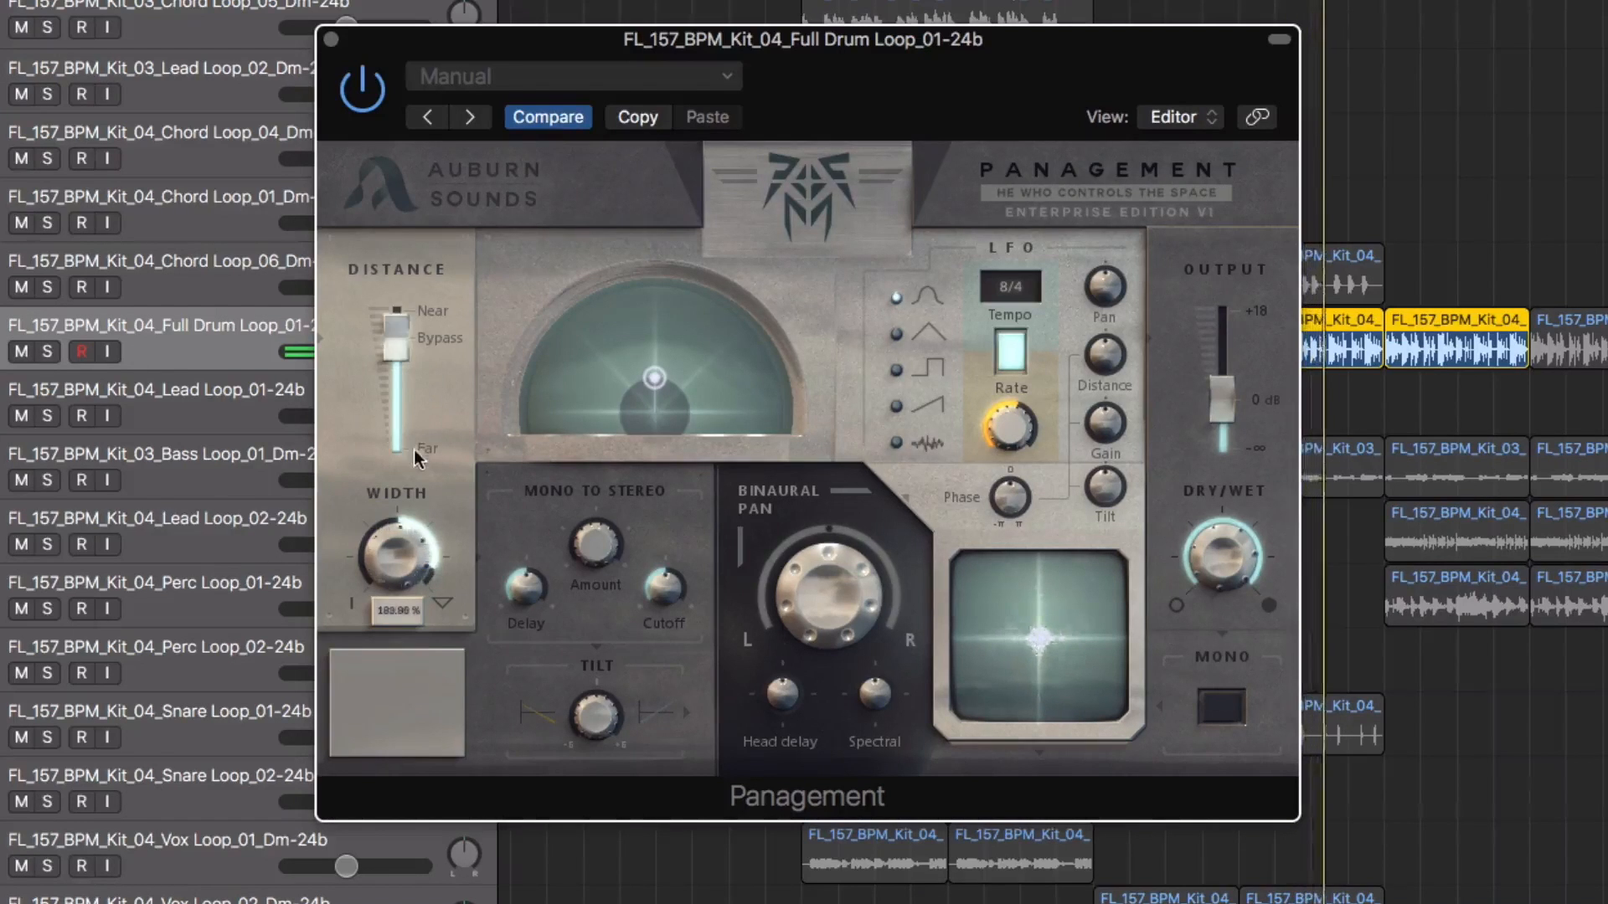
{"action": "mouse_move", "coordinate": [419, 535]}
{"action": "left_mouse_down"}
{"action": "mouse_move", "coordinate": [410, 586]}
{"action": "mouse_move", "coordinate": [407, 523]}
{"action": "left_mouse_up"}
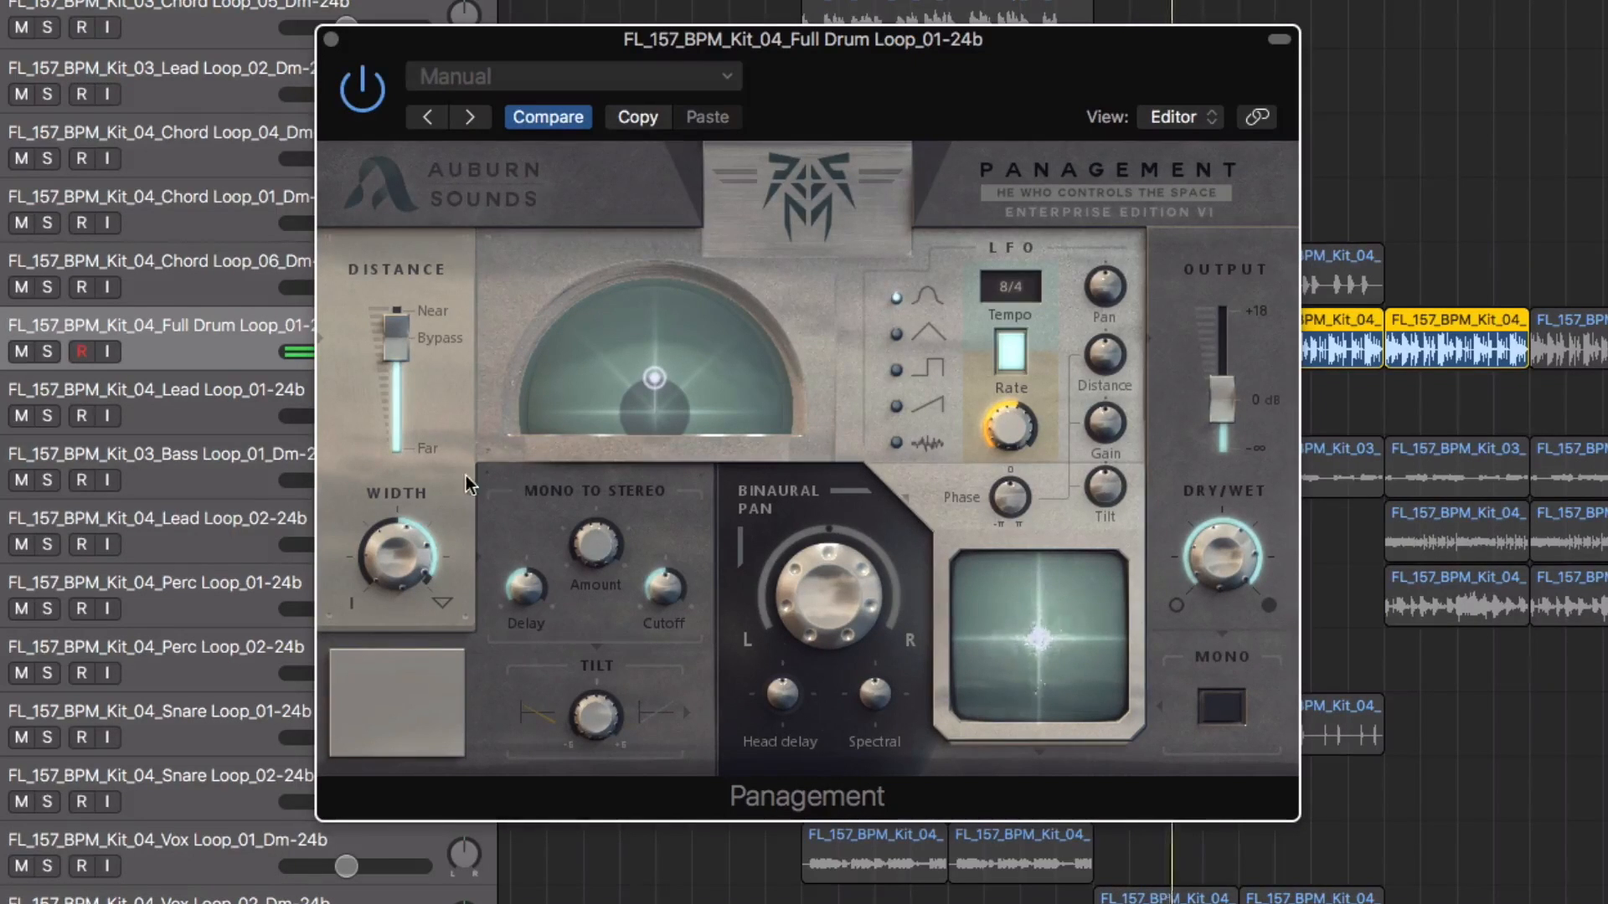
{"action": "left_click", "coordinate": [1224, 708]}
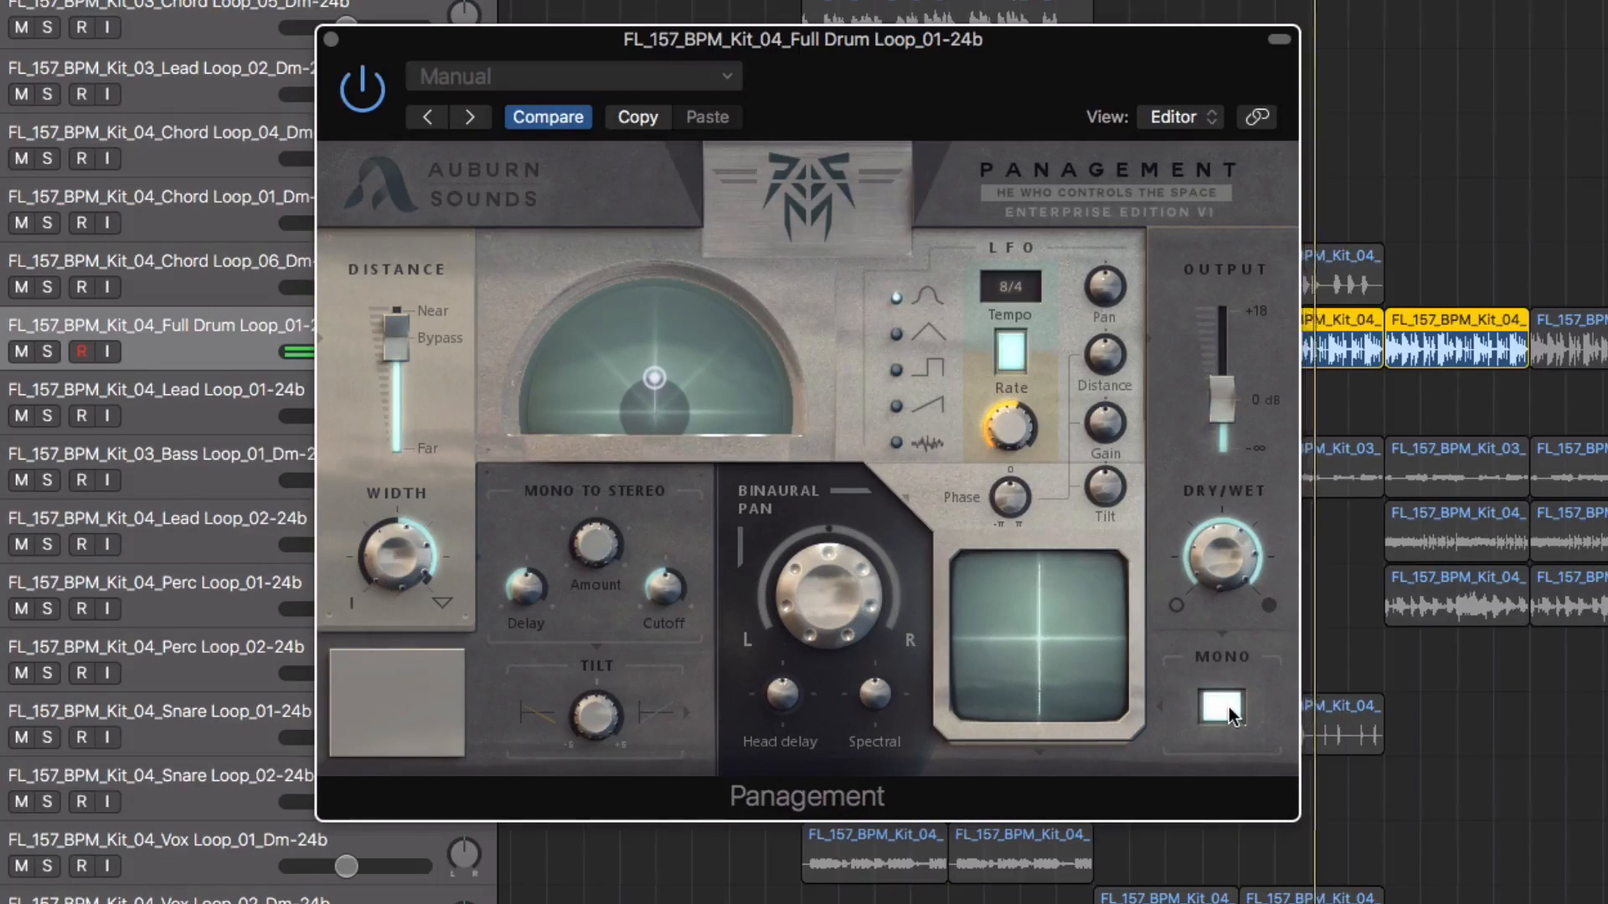
{"action": "left_click", "coordinate": [1224, 707]}
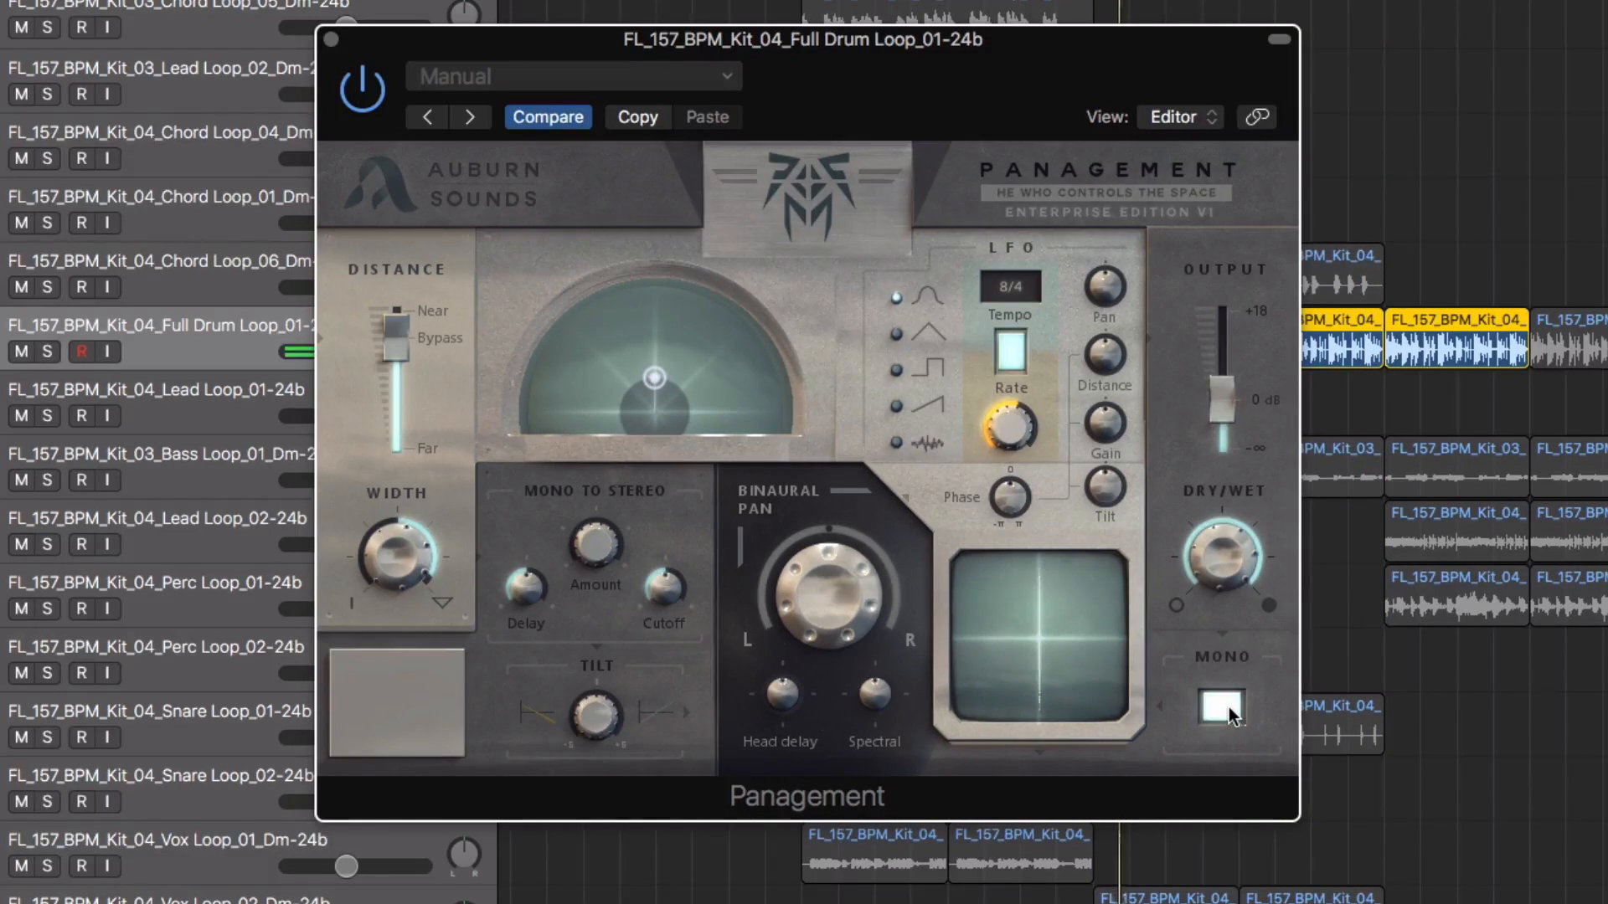
Narrow the drum loop's Width step by step to fully mono, then restore it to the centre setting.
{"action": "left_click_drag", "start_coordinate": [387, 554], "coordinate": [419, 565]}
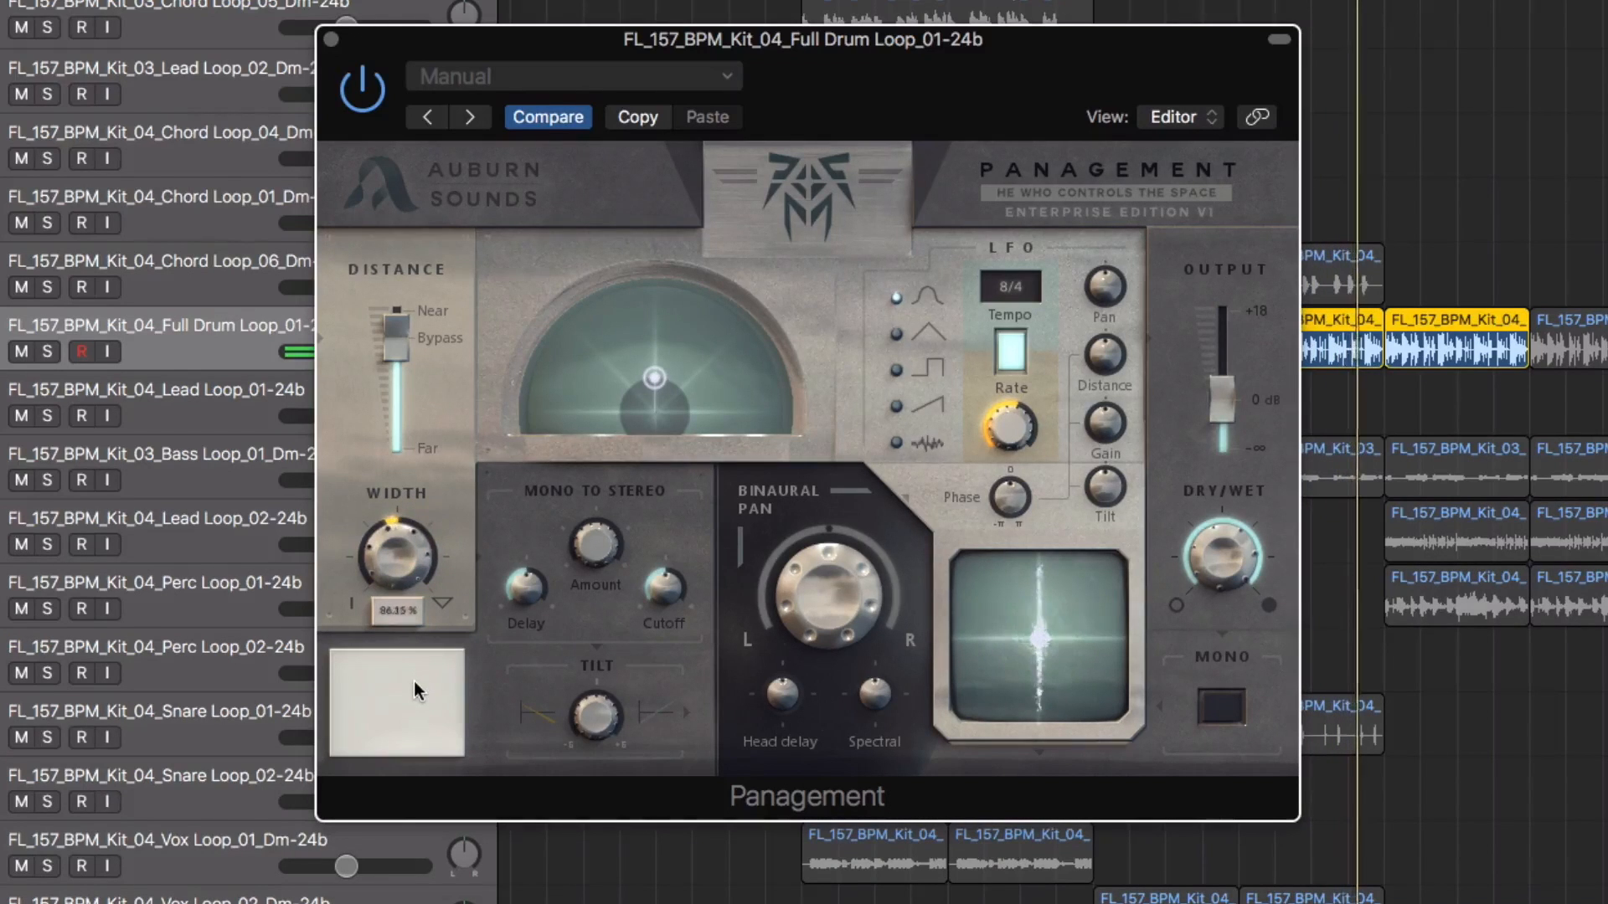
{"action": "left_click_drag", "start_coordinate": [415, 682], "coordinate": [411, 712]}
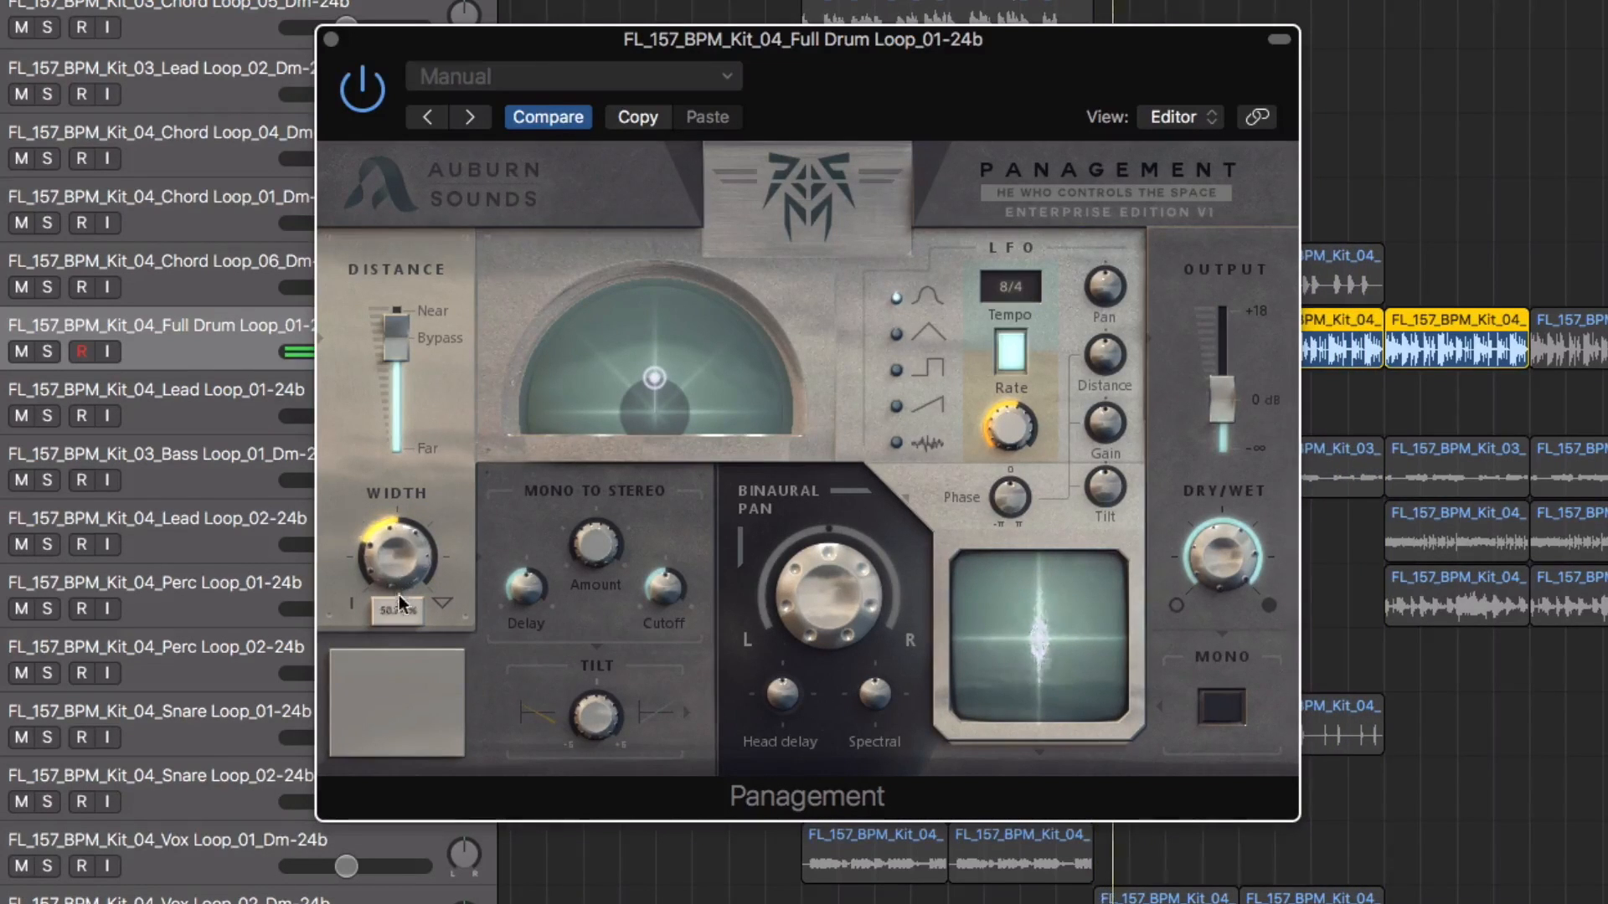
{"action": "left_click_drag", "start_coordinate": [399, 596], "coordinate": [389, 687]}
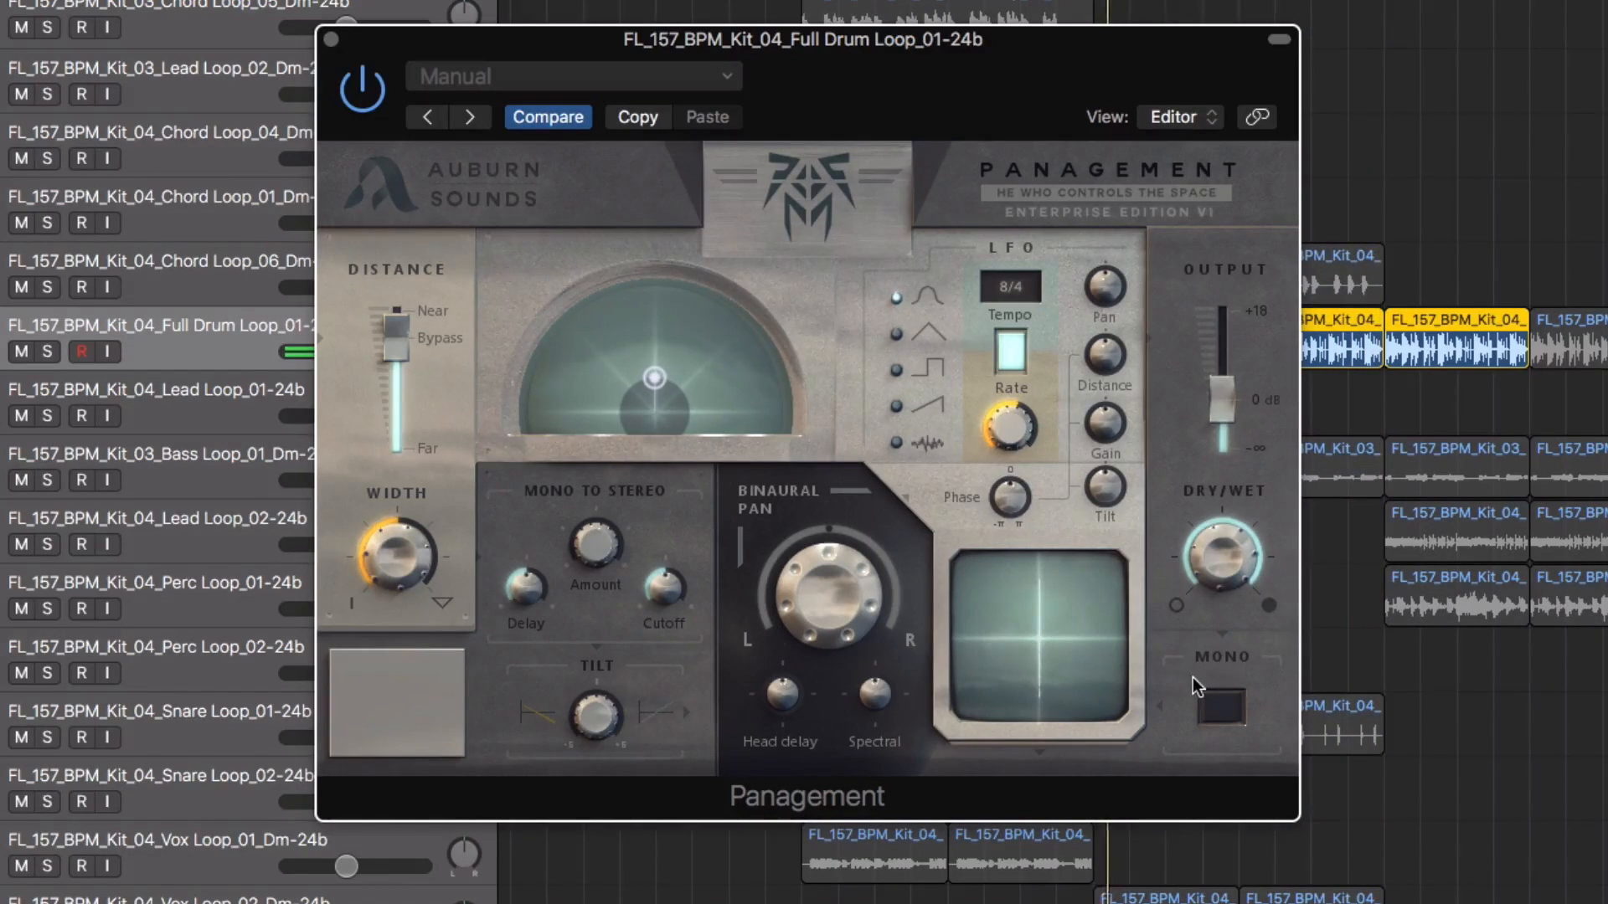
{"action": "left_click_drag", "start_coordinate": [353, 561], "coordinate": [396, 540]}
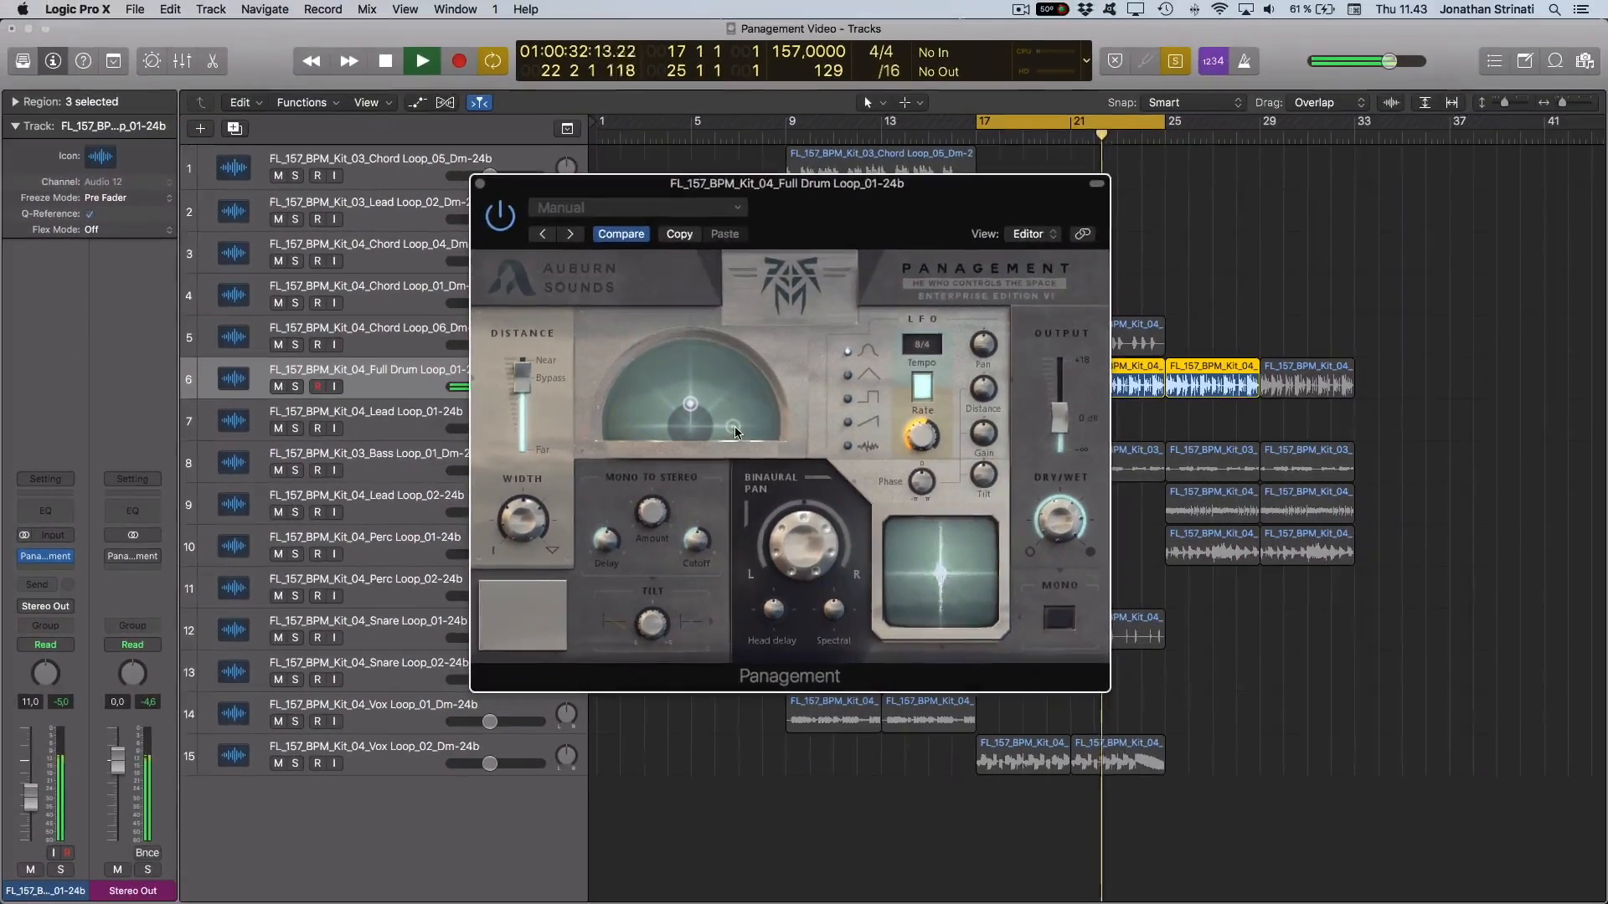
Close the drum loop's plug-in window and play the two Lead Loop_02 regions with the cycle range set to them.
{"action": "key", "text": "super+w"}
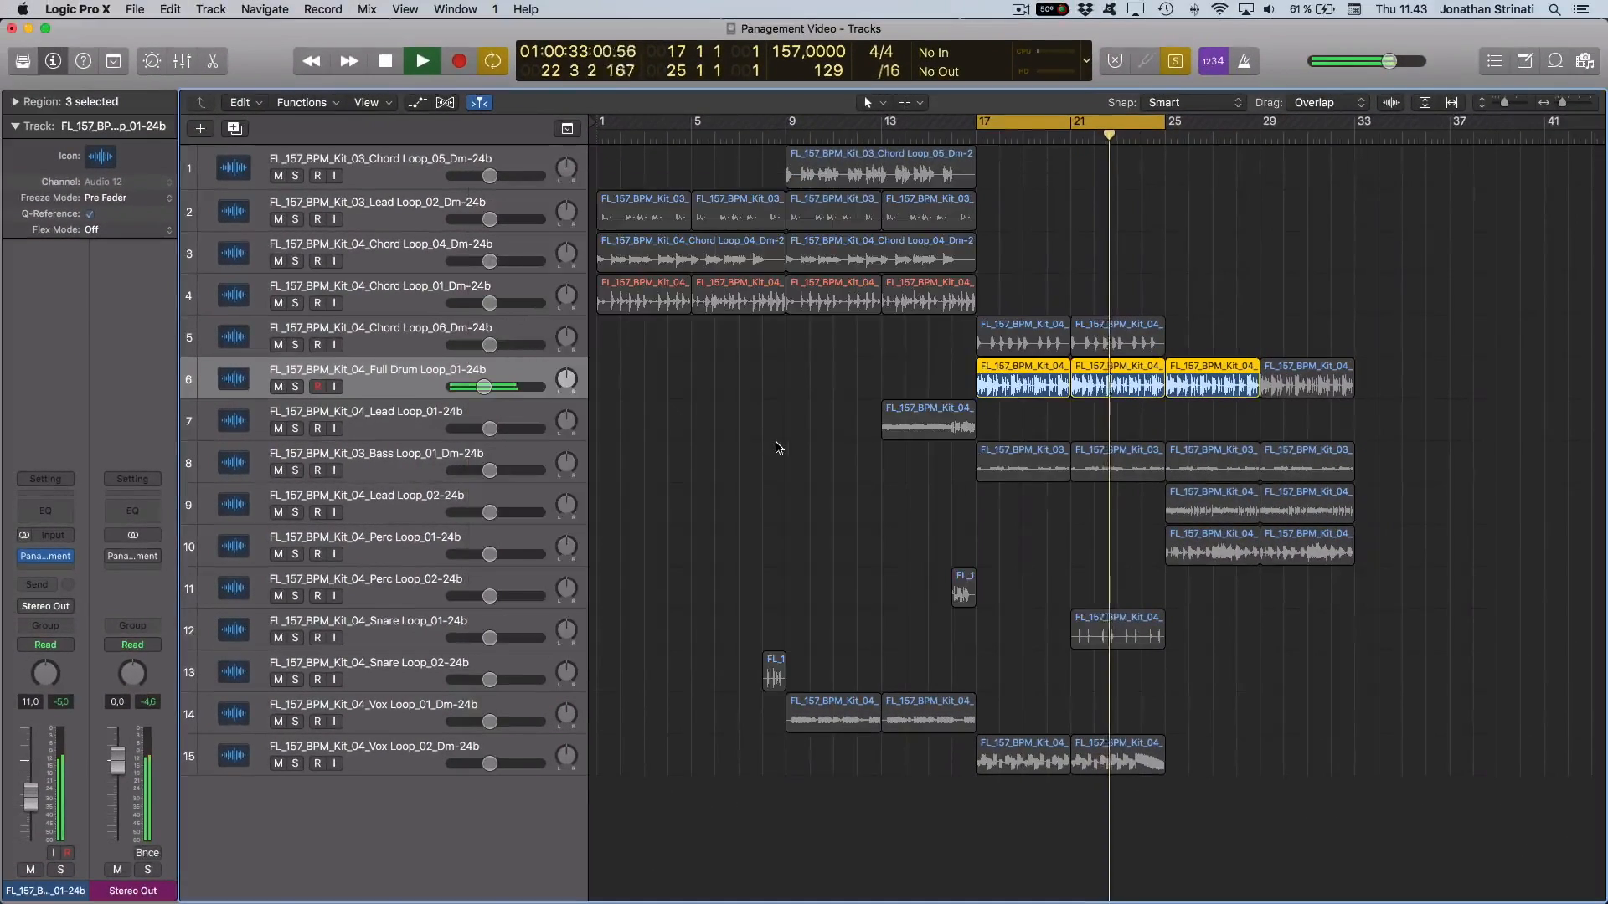
{"action": "left_click", "coordinate": [1211, 507]}
{"action": "left_click", "coordinate": [1290, 511], "text": "shift"}
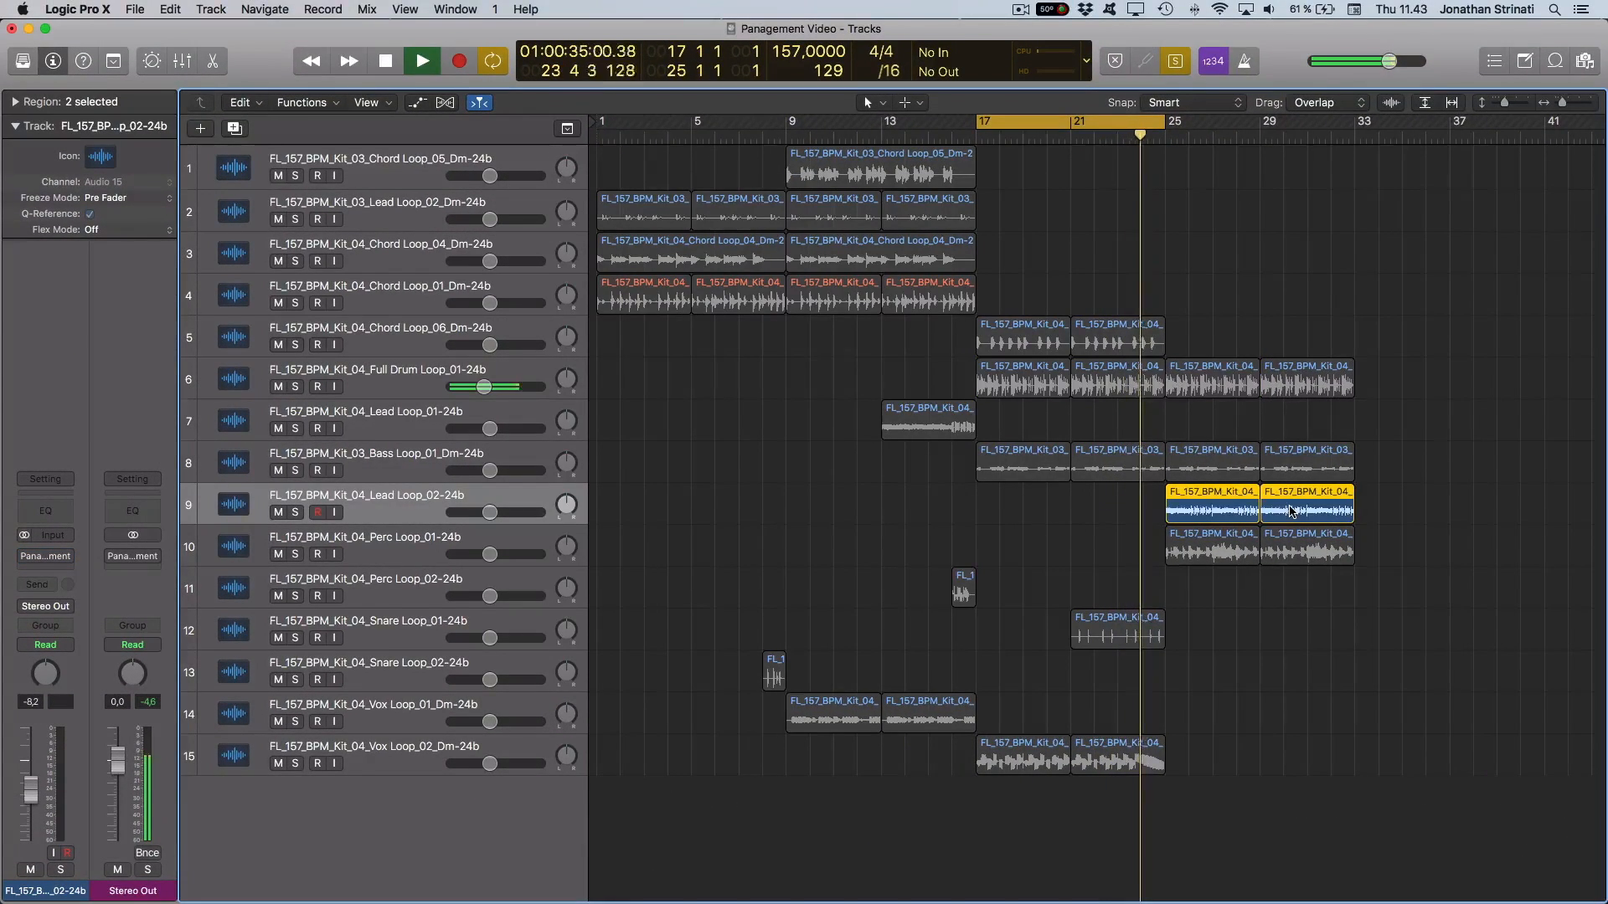
{"action": "key", "text": "super+u"}
{"action": "key", "text": "space"}
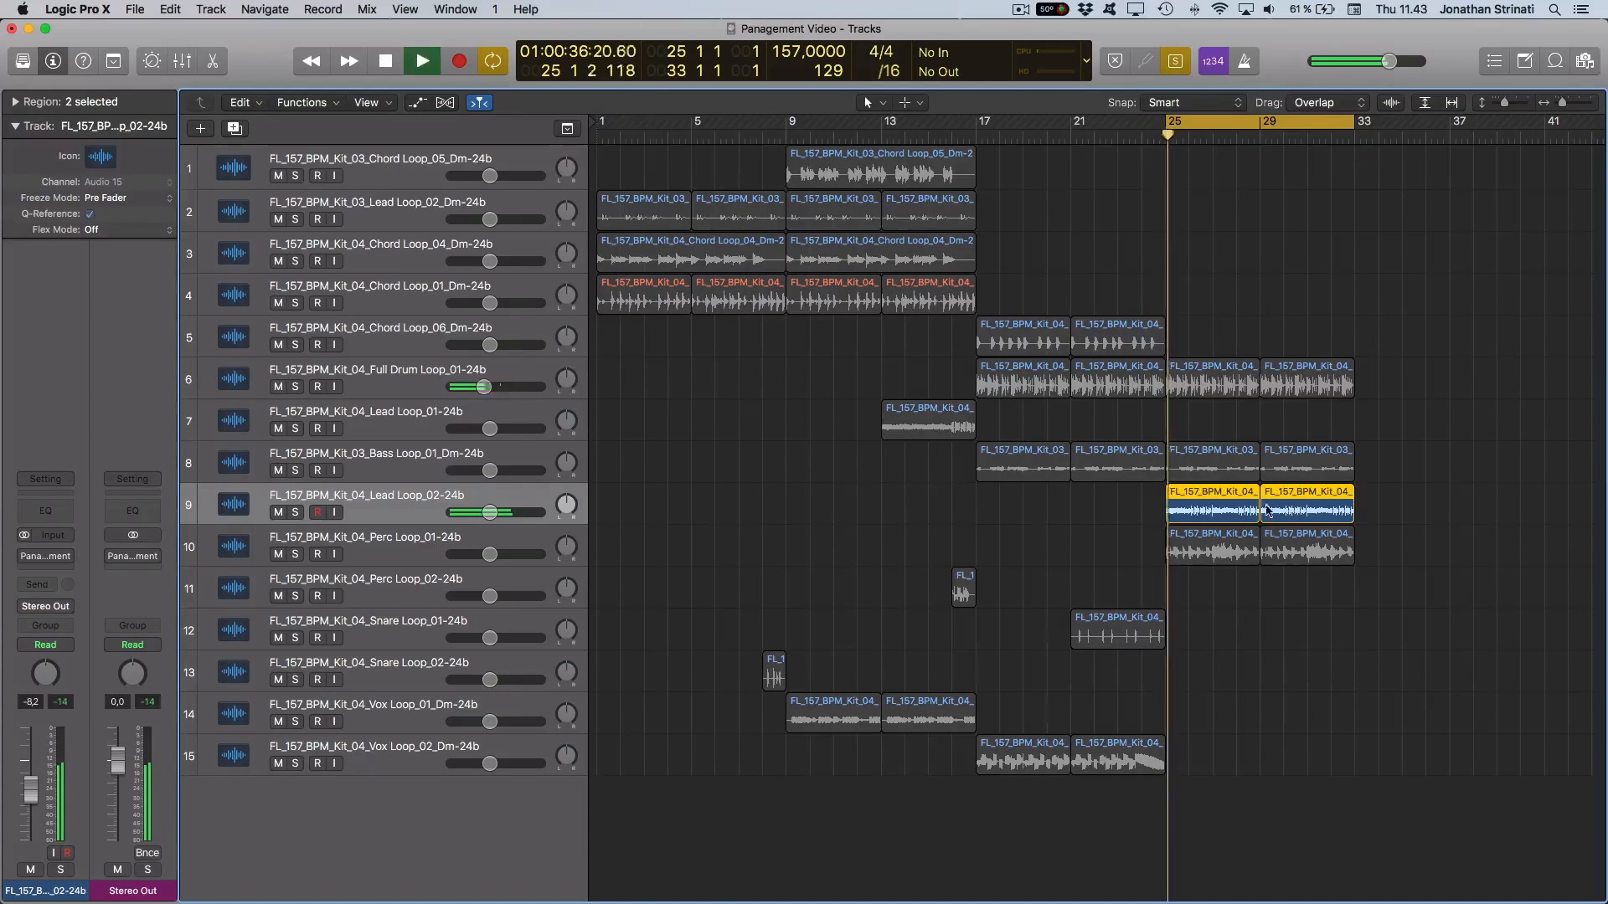
Open Panagement on the Lead Loop_02 track, close the leftover drum loop plug-in window and enable the lead's plug-in.
{"action": "left_click", "coordinate": [44, 557]}
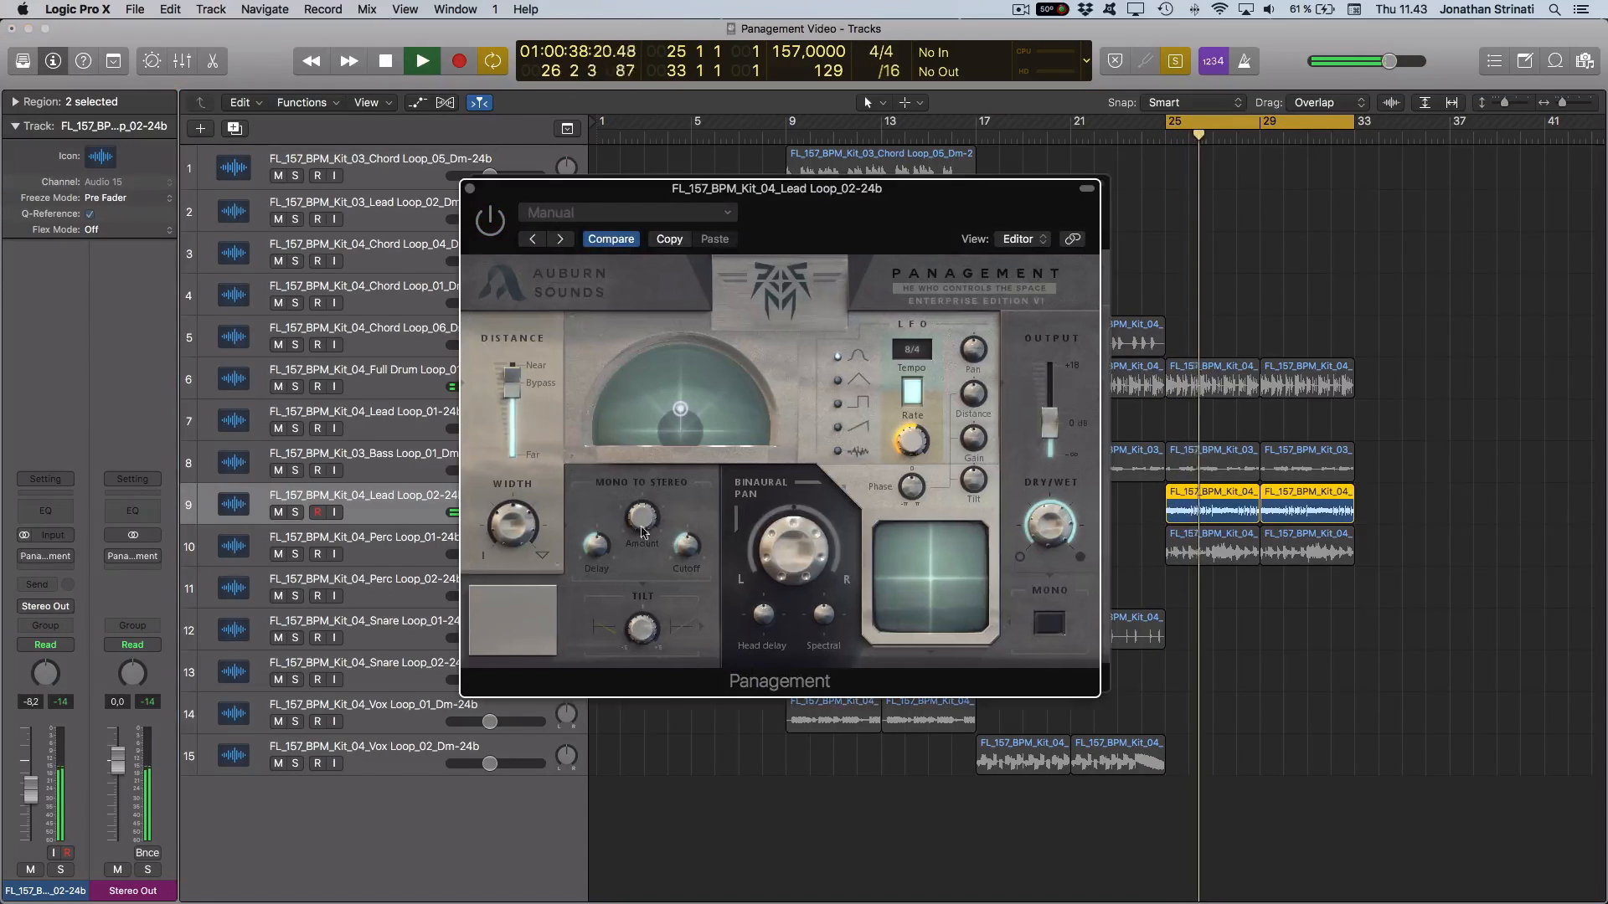
{"action": "left_click_drag", "start_coordinate": [872, 228], "coordinate": [869, 282]}
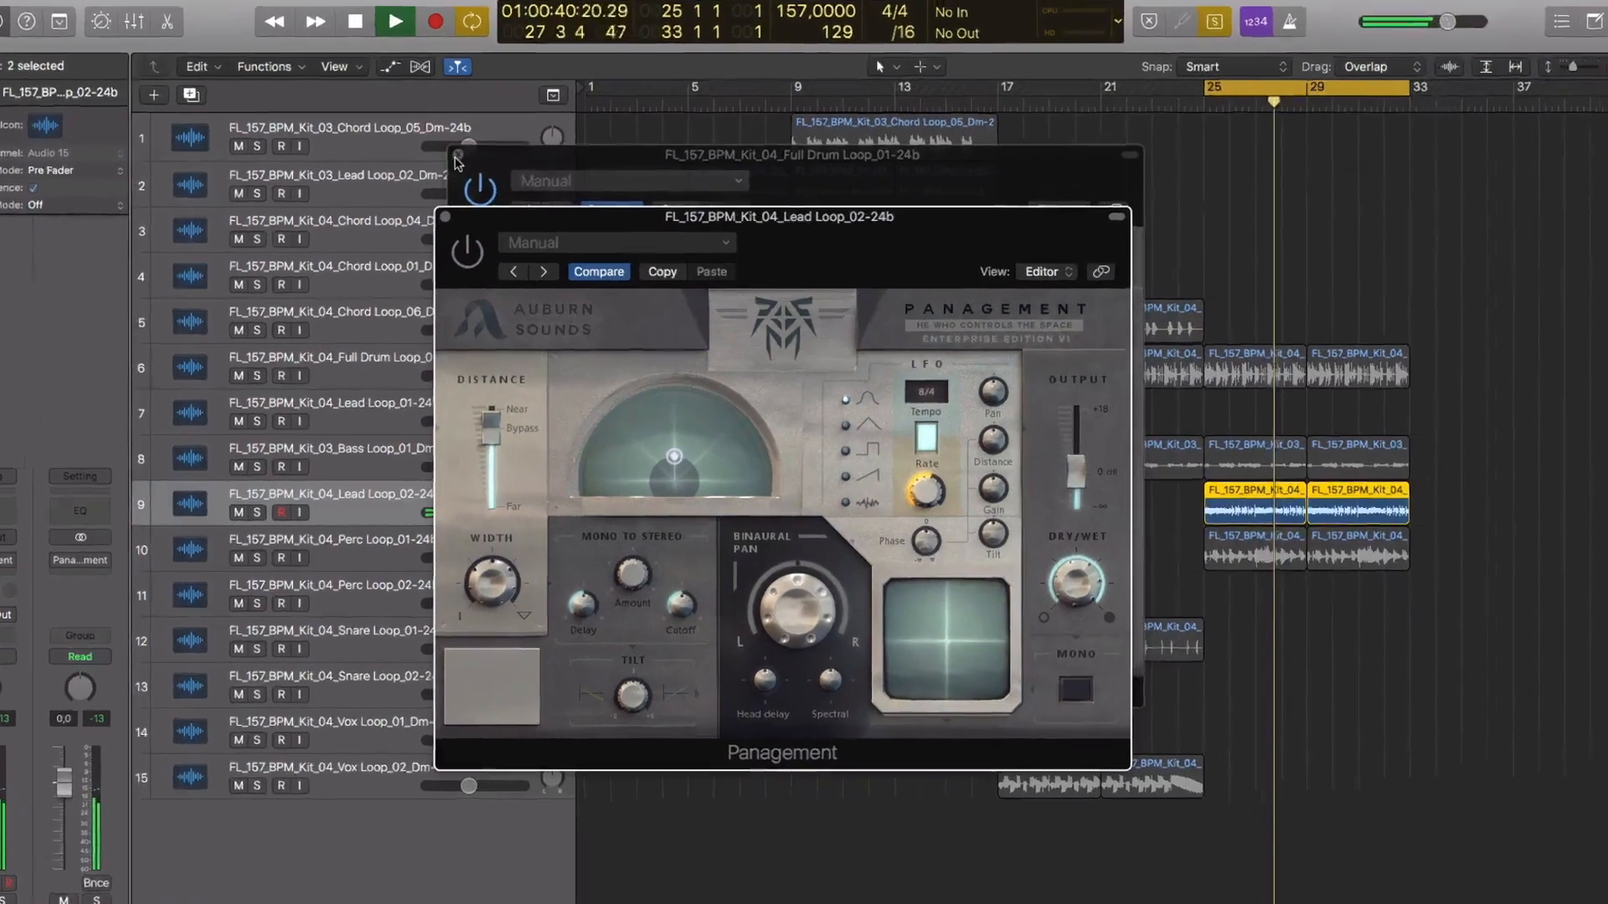
{"action": "left_click", "coordinate": [457, 156]}
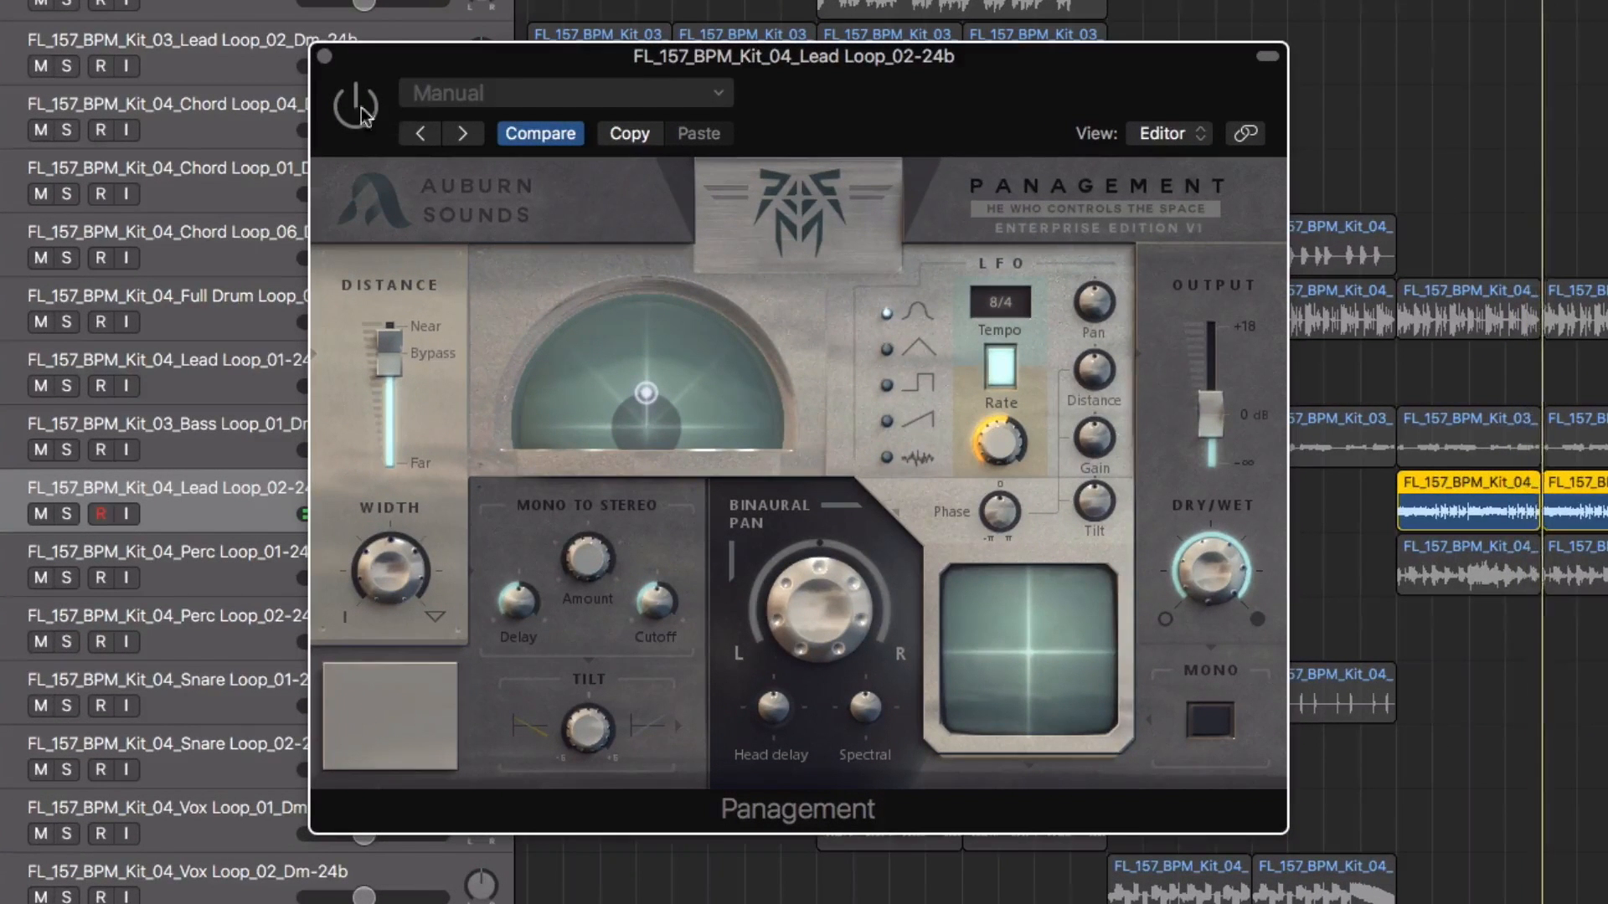
{"action": "left_click", "coordinate": [356, 107]}
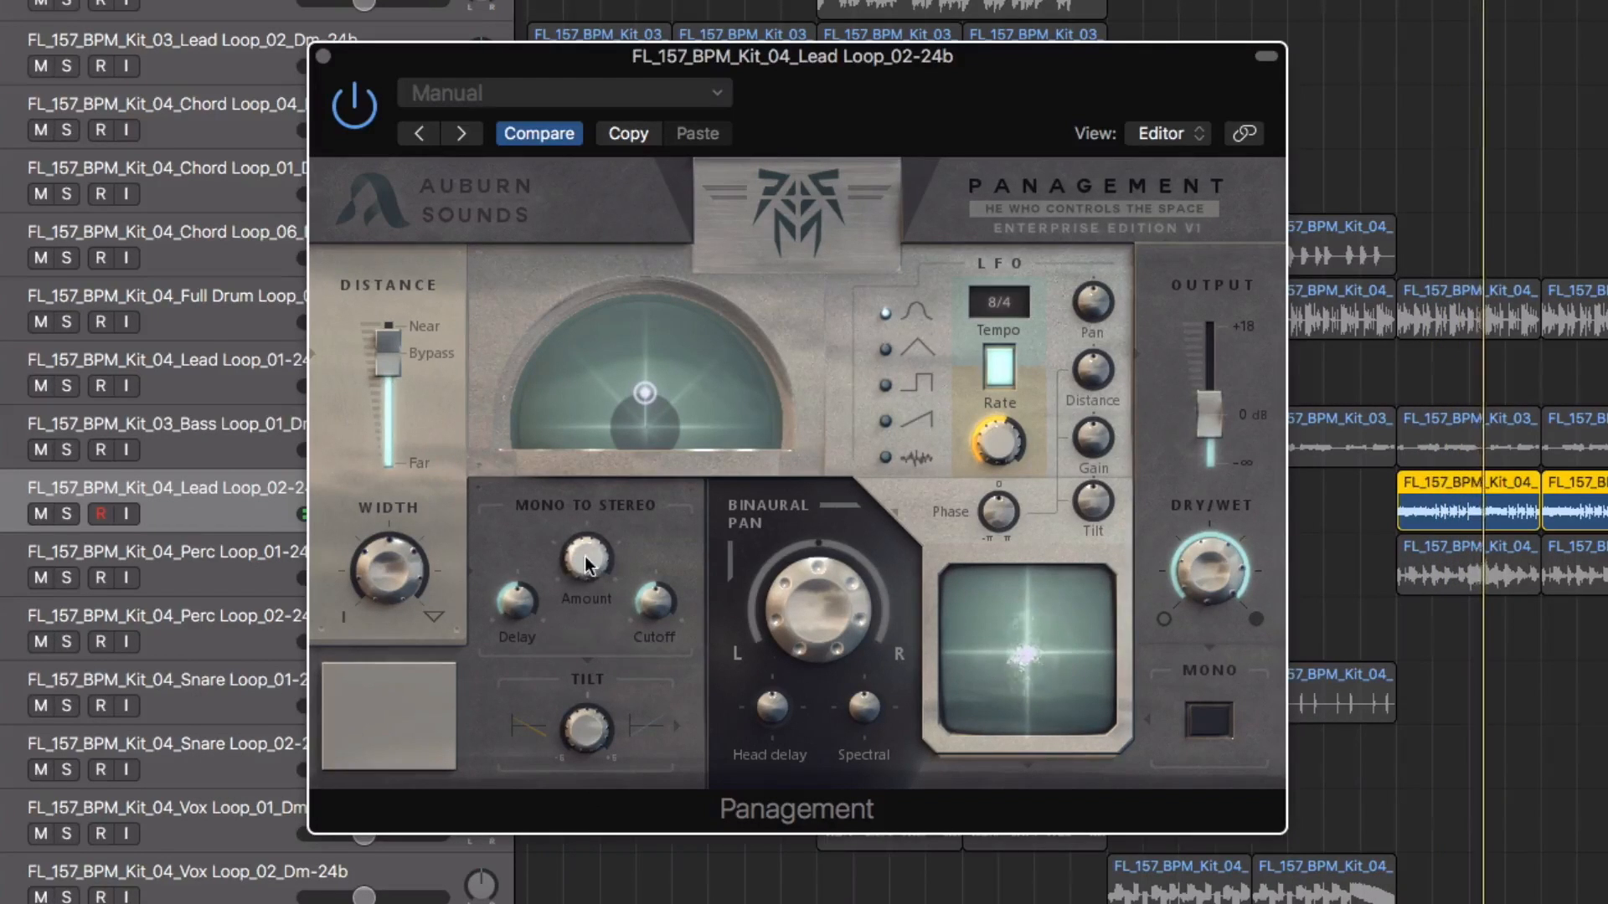
Set the lead's Mono to Stereo Amount to about 97 % and Cutoff to about 14 kHz, then adjust the Delay.
{"action": "left_click_drag", "start_coordinate": [584, 556], "coordinate": [594, 501]}
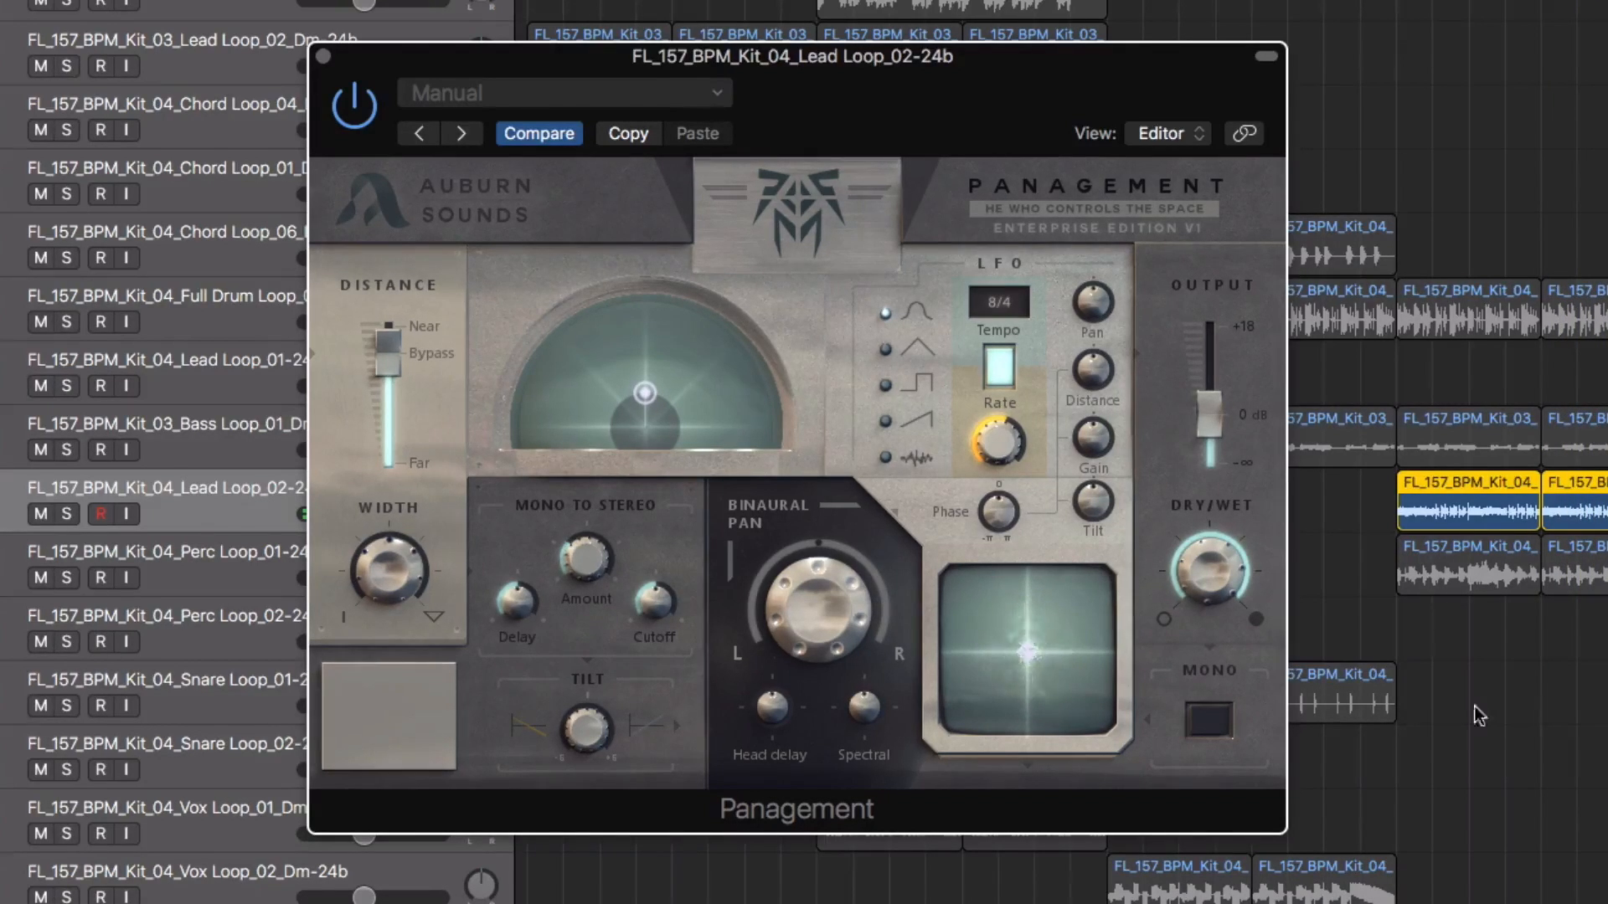
{"action": "left_click_drag", "start_coordinate": [648, 596], "coordinate": [574, 421]}
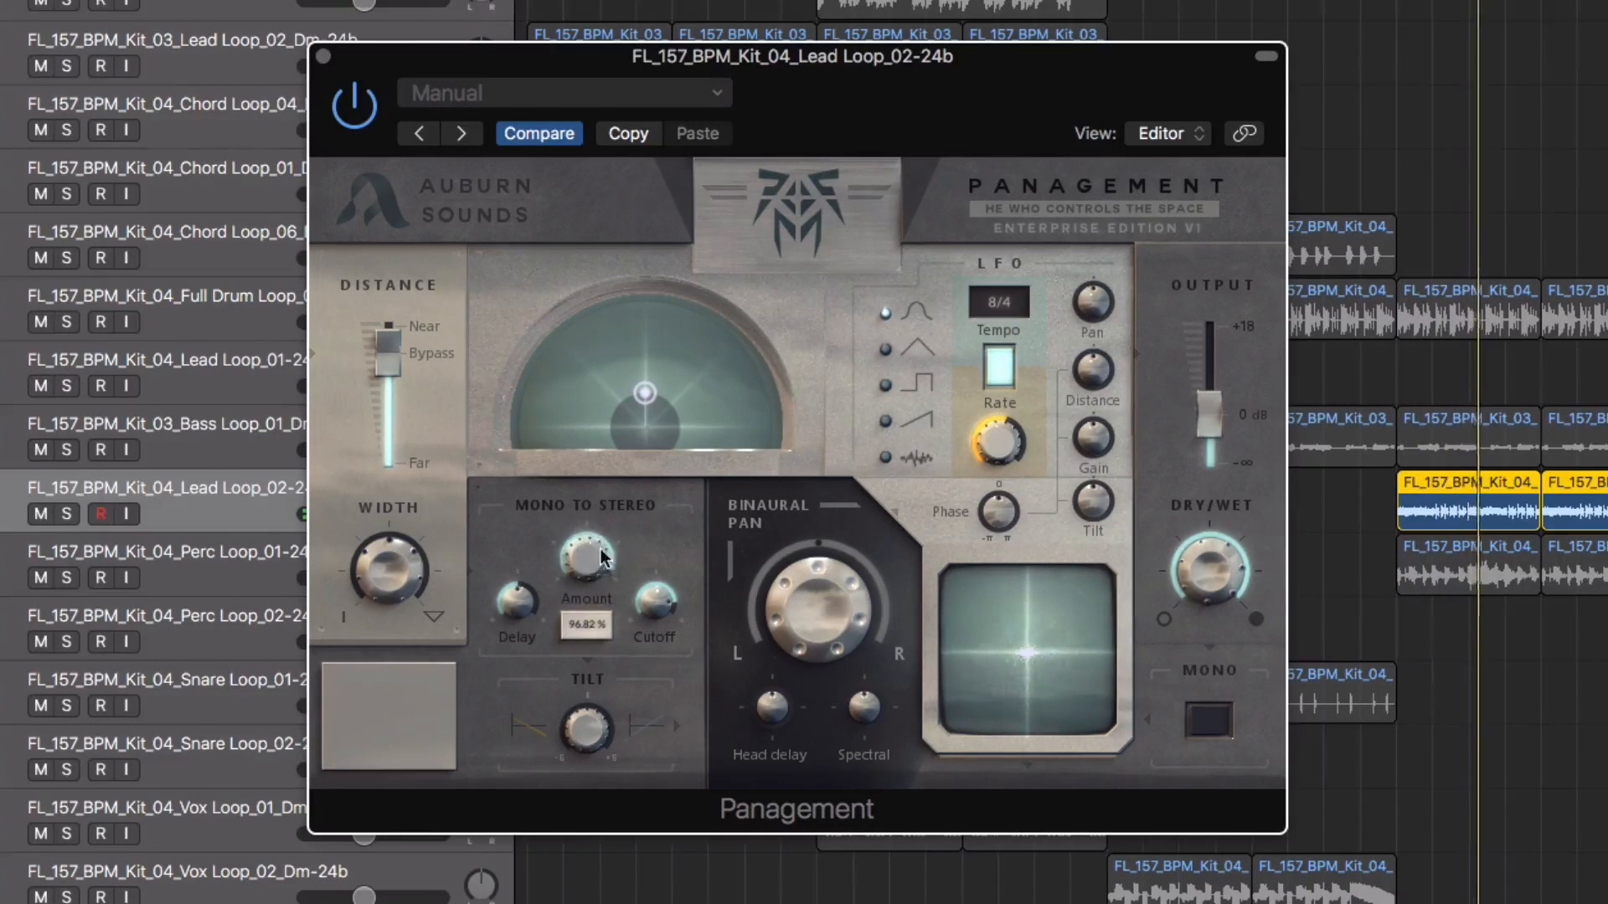
{"action": "left_click_drag", "start_coordinate": [639, 600], "coordinate": [652, 561]}
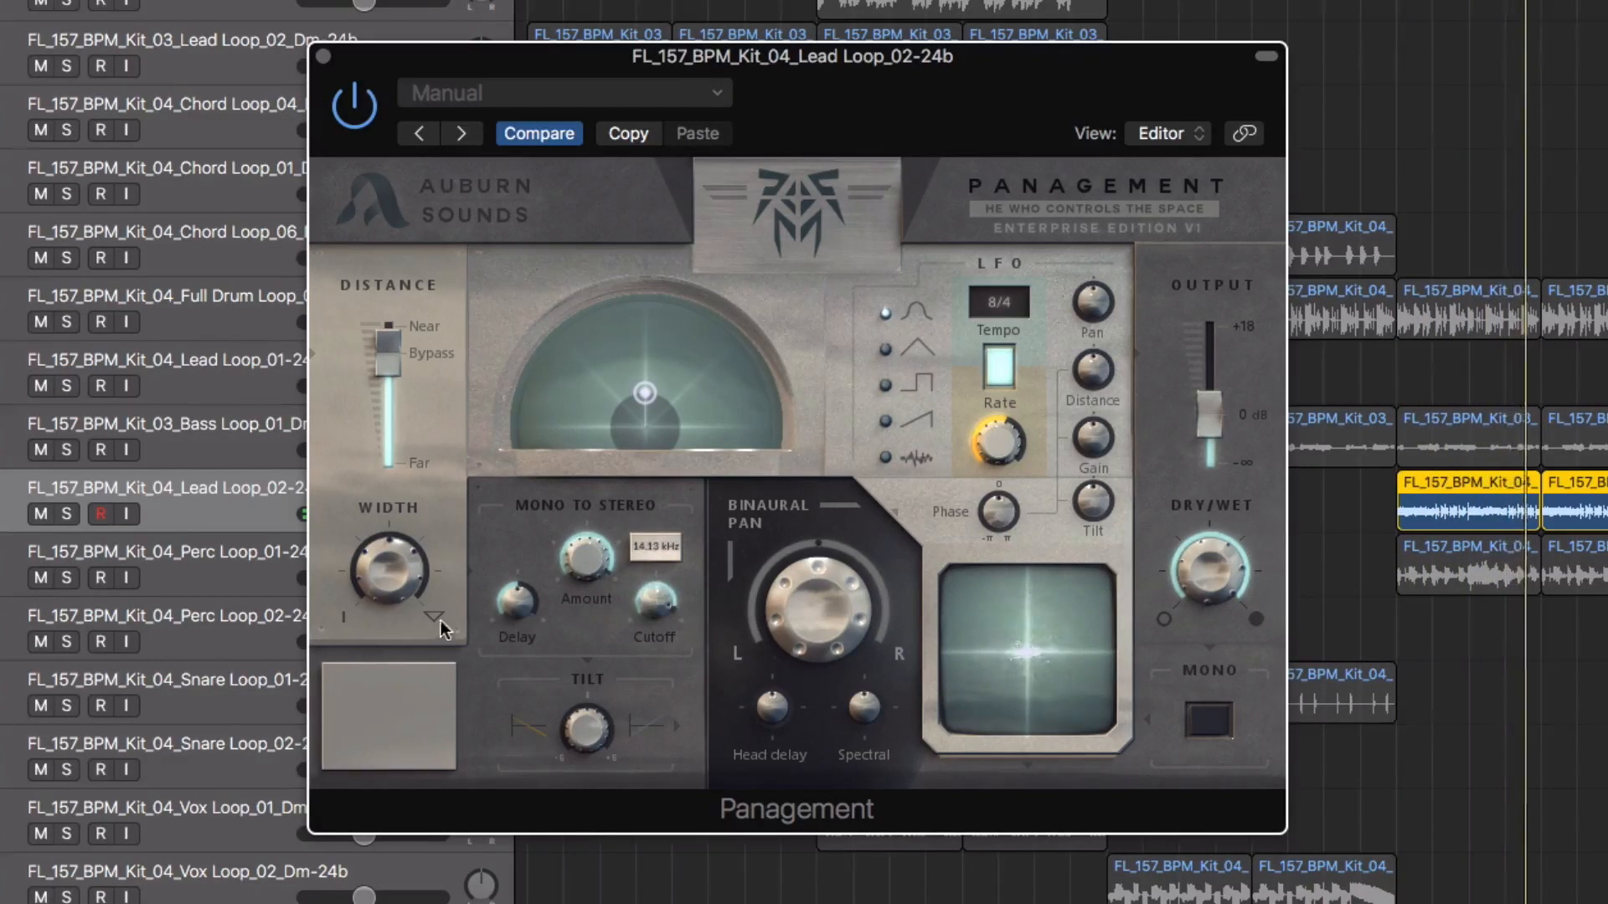
{"action": "mouse_move", "coordinate": [521, 606]}
{"action": "left_mouse_down"}
{"action": "mouse_move", "coordinate": [516, 509]}
{"action": "mouse_move", "coordinate": [519, 628]}
{"action": "left_mouse_up"}
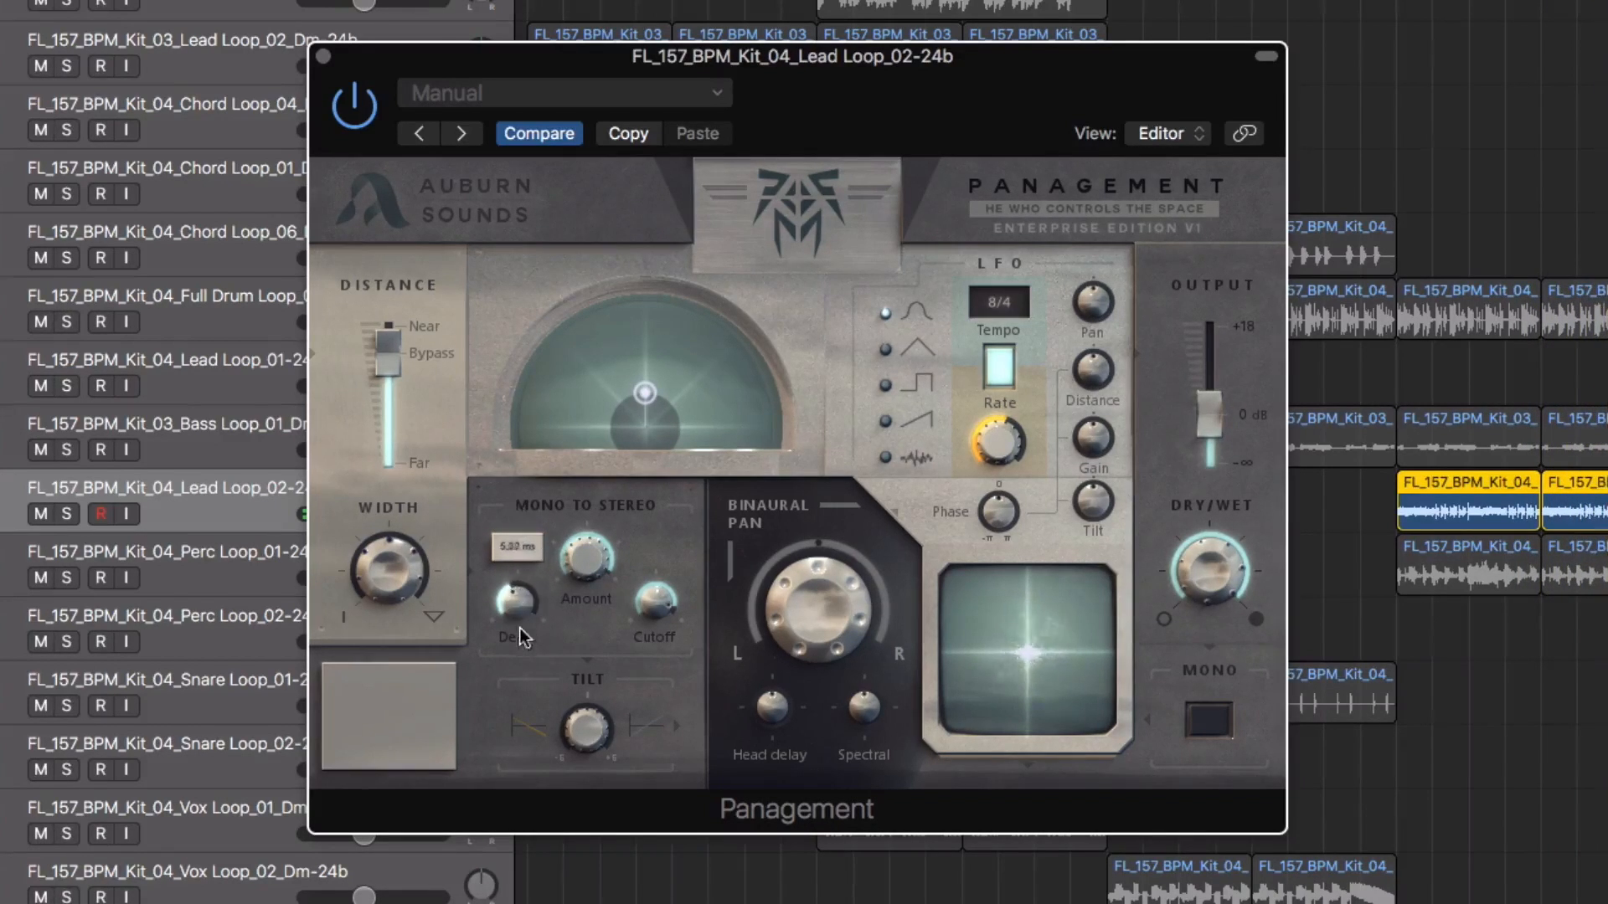
{"action": "left_click_drag", "start_coordinate": [521, 525], "coordinate": [527, 506]}
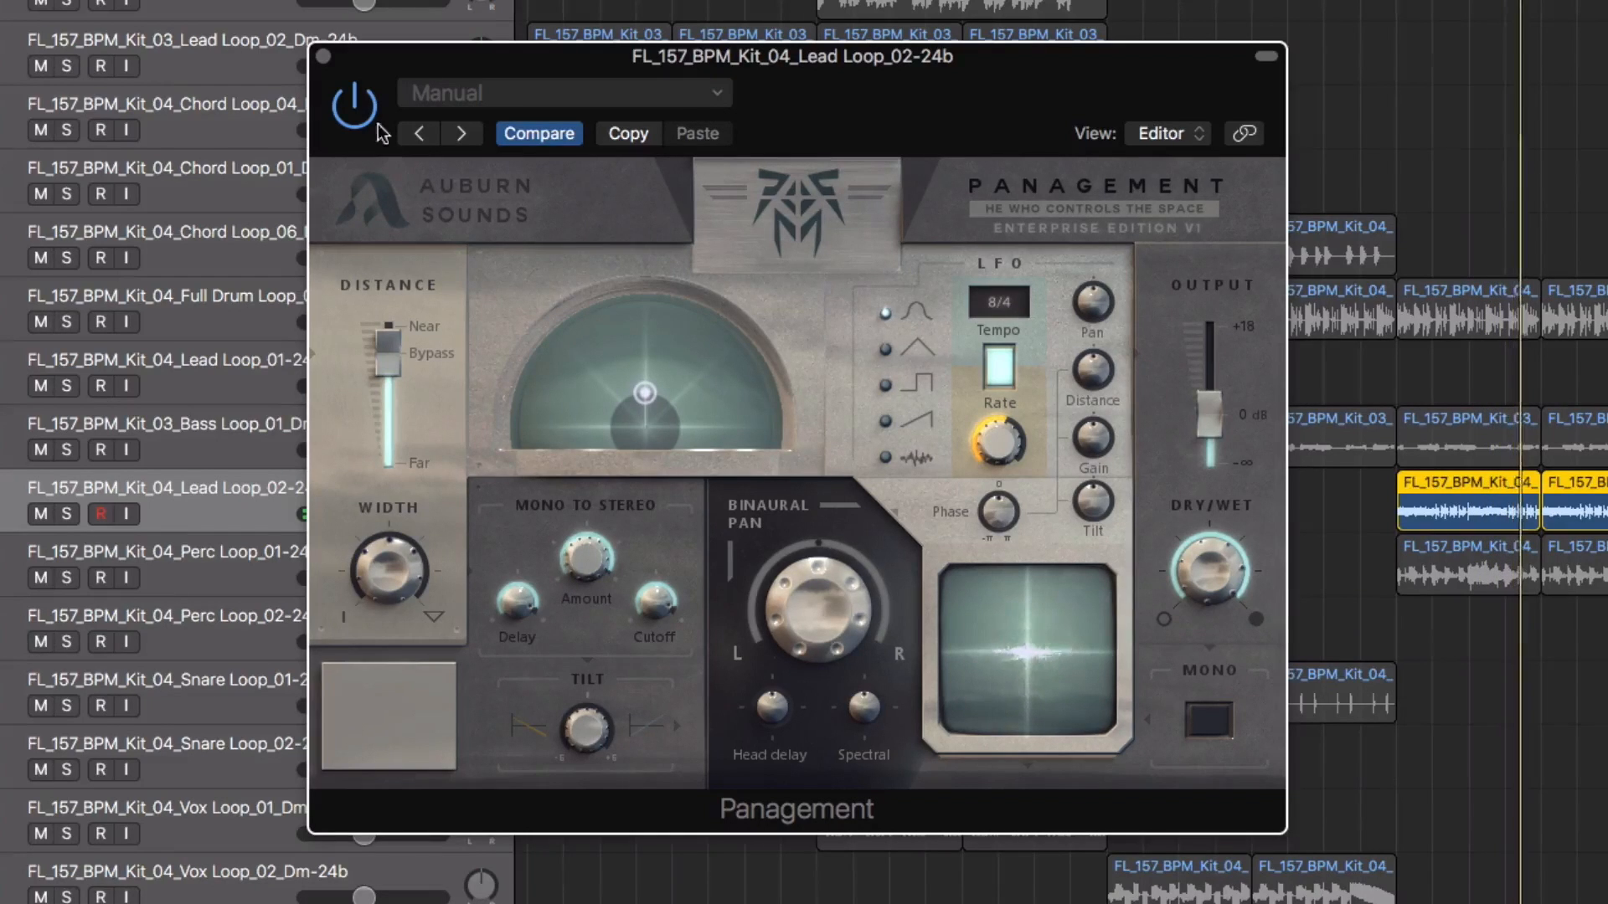
Compare the processed lead loop with the plug-in bypassed and with Mono switched on, leaving Mono off.
{"action": "left_click", "coordinate": [348, 101]}
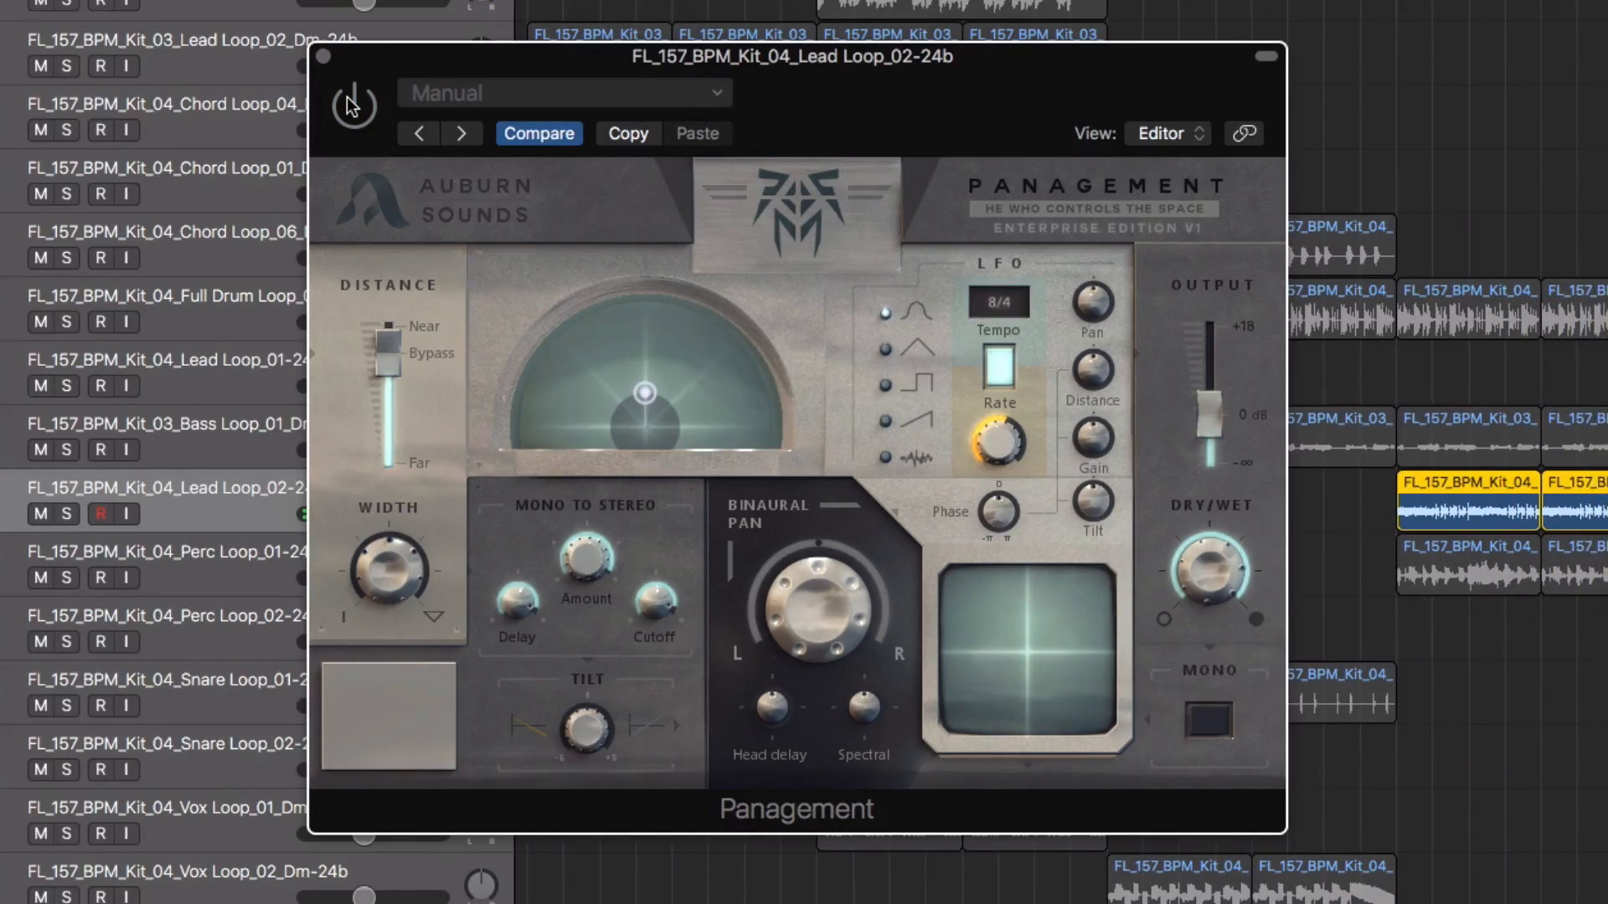
{"action": "left_click", "coordinate": [1208, 719]}
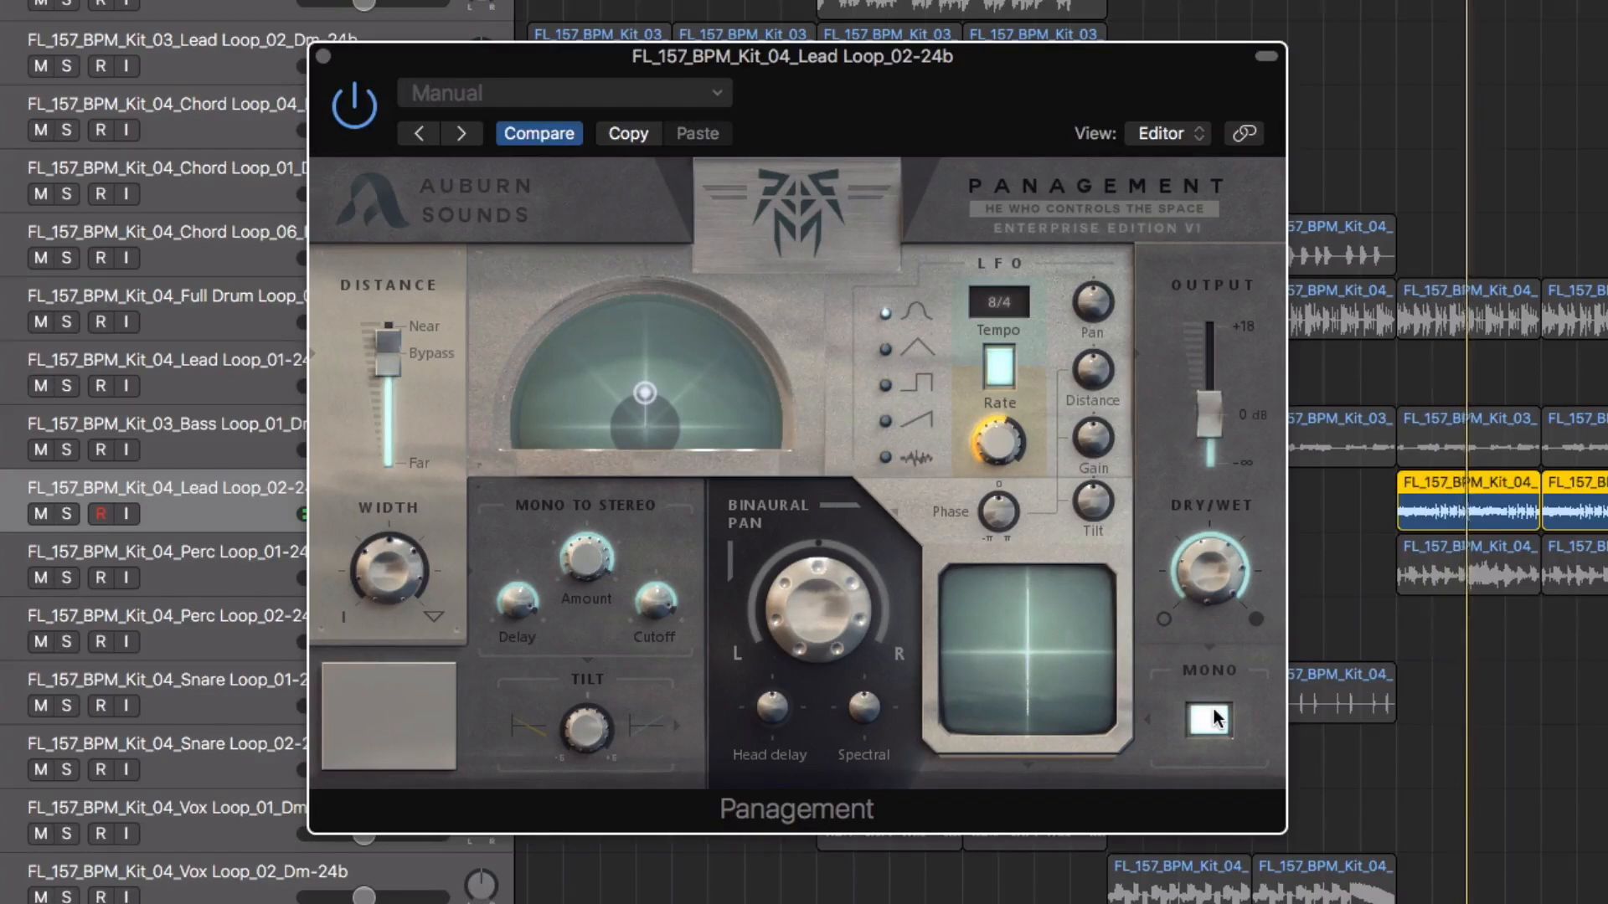
{"action": "left_click", "coordinate": [1211, 719]}
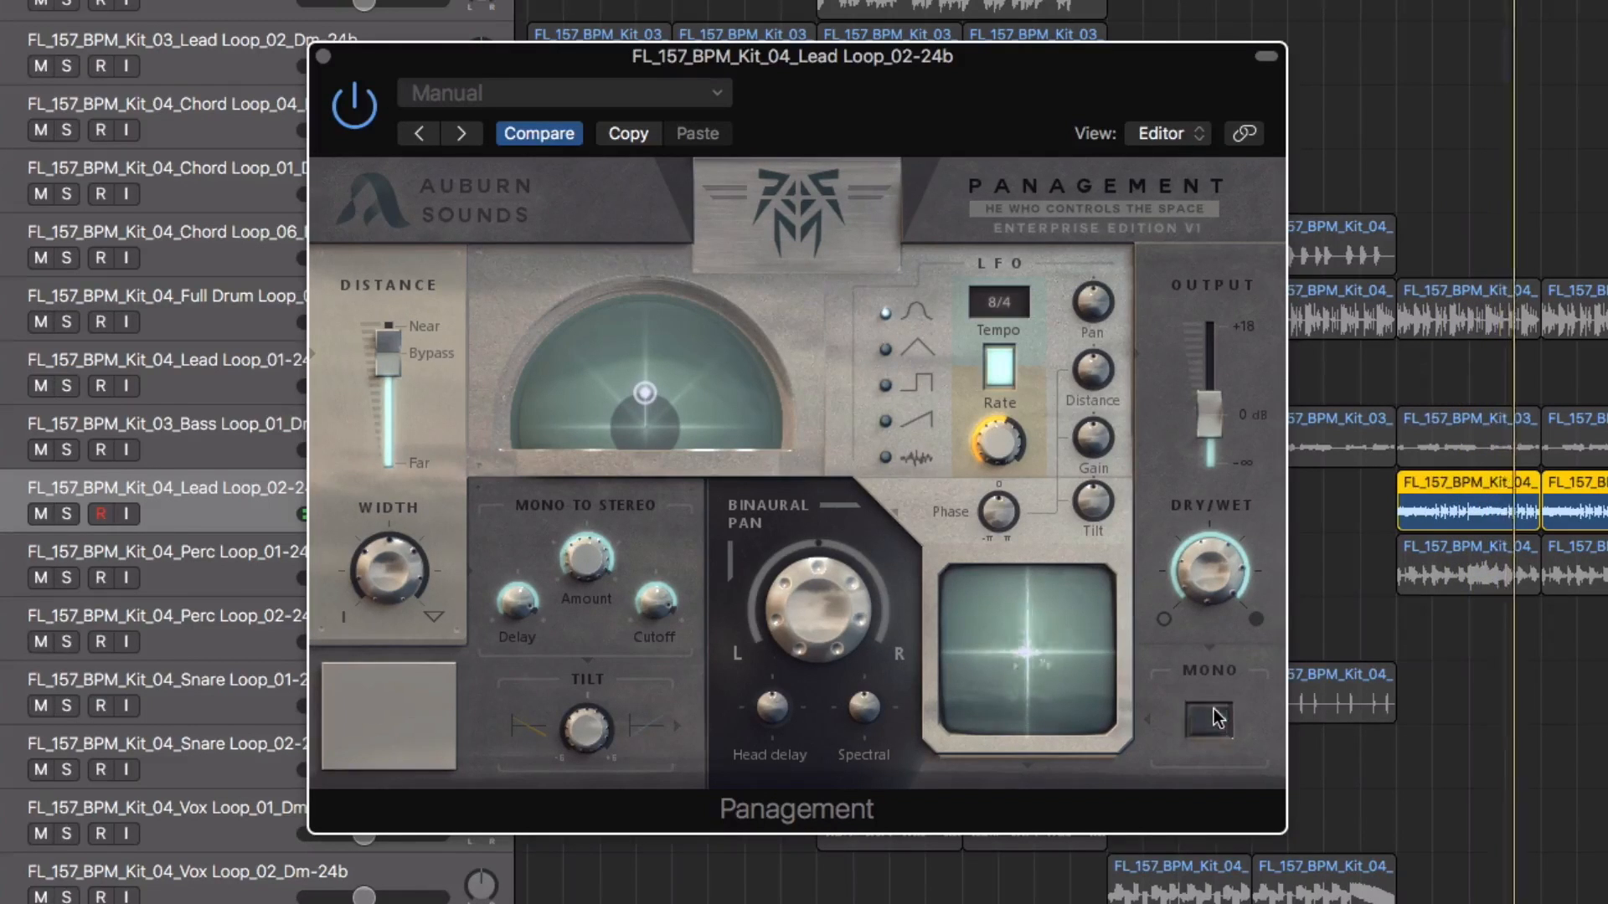
Lower the Mono to Stereo Amount to about 87 % and readjust the Delay and Cutoff.
{"action": "left_click_drag", "start_coordinate": [589, 571], "coordinate": [523, 616]}
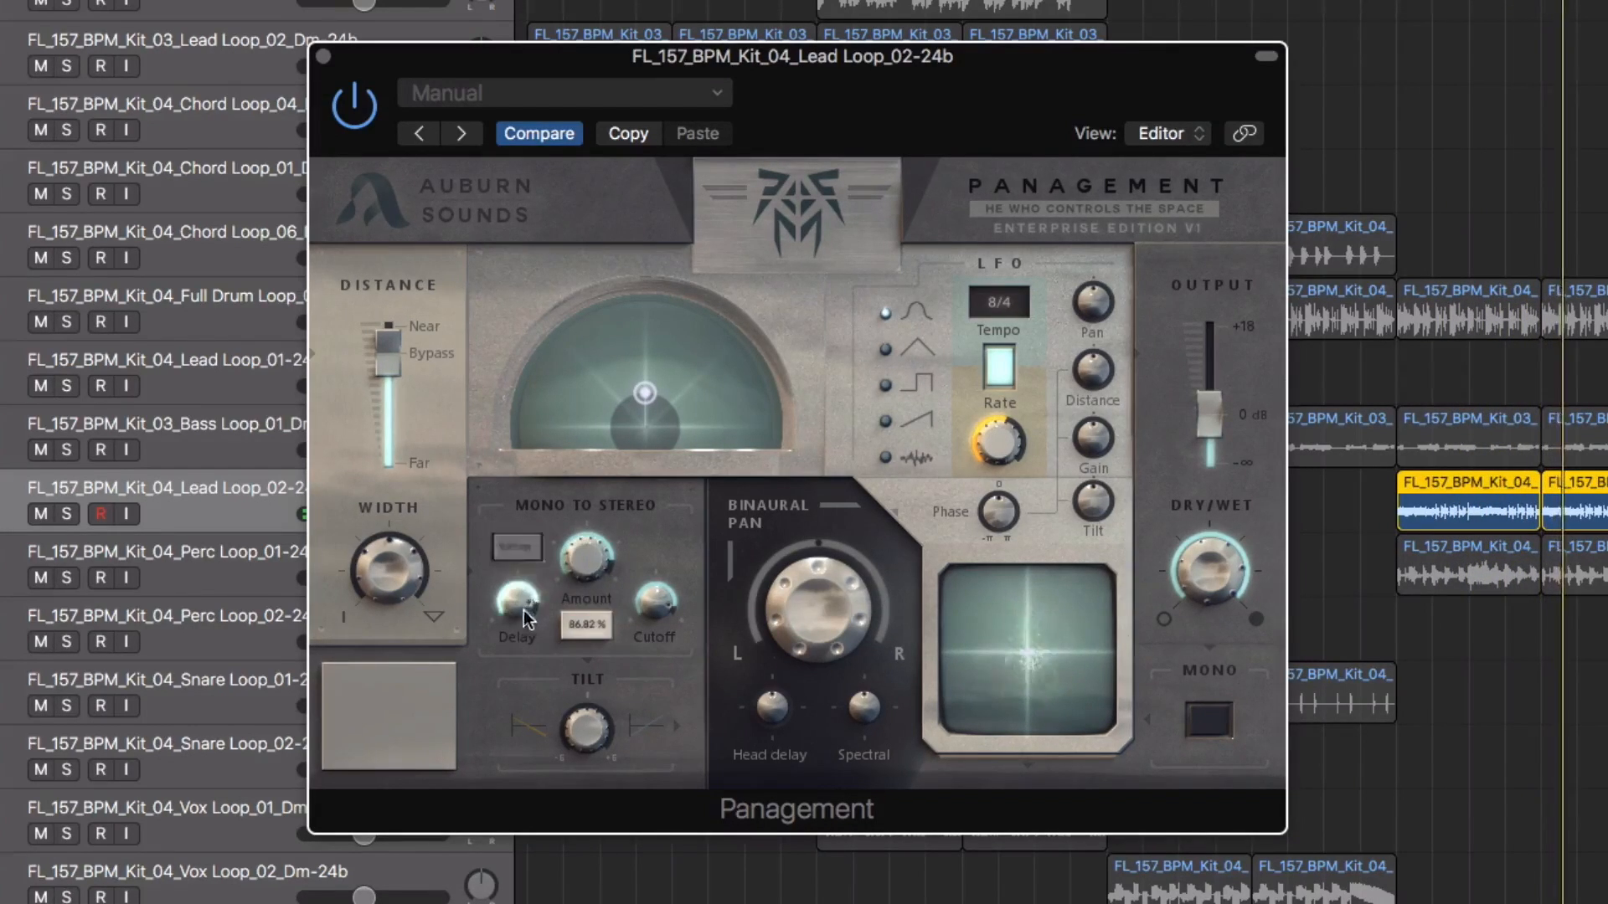
{"action": "left_click_drag", "start_coordinate": [646, 609], "coordinate": [645, 626]}
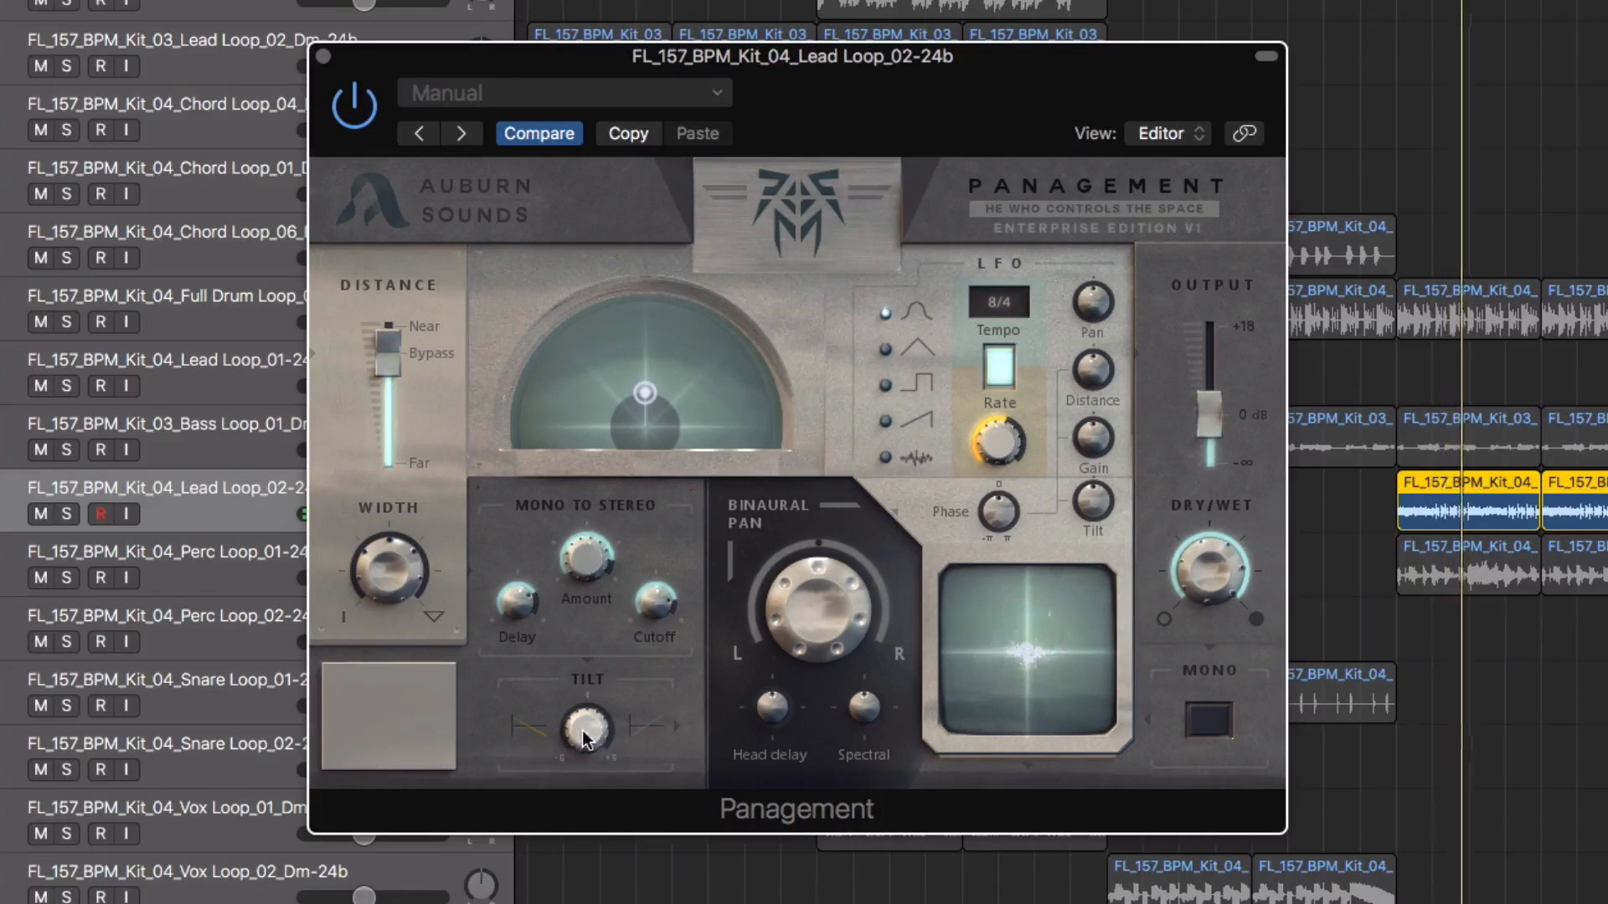
Sweep the lead's Tilt, leave it above centre, and switch Mono on and off to check the result.
{"action": "left_click_drag", "start_coordinate": [581, 730], "coordinate": [567, 801]}
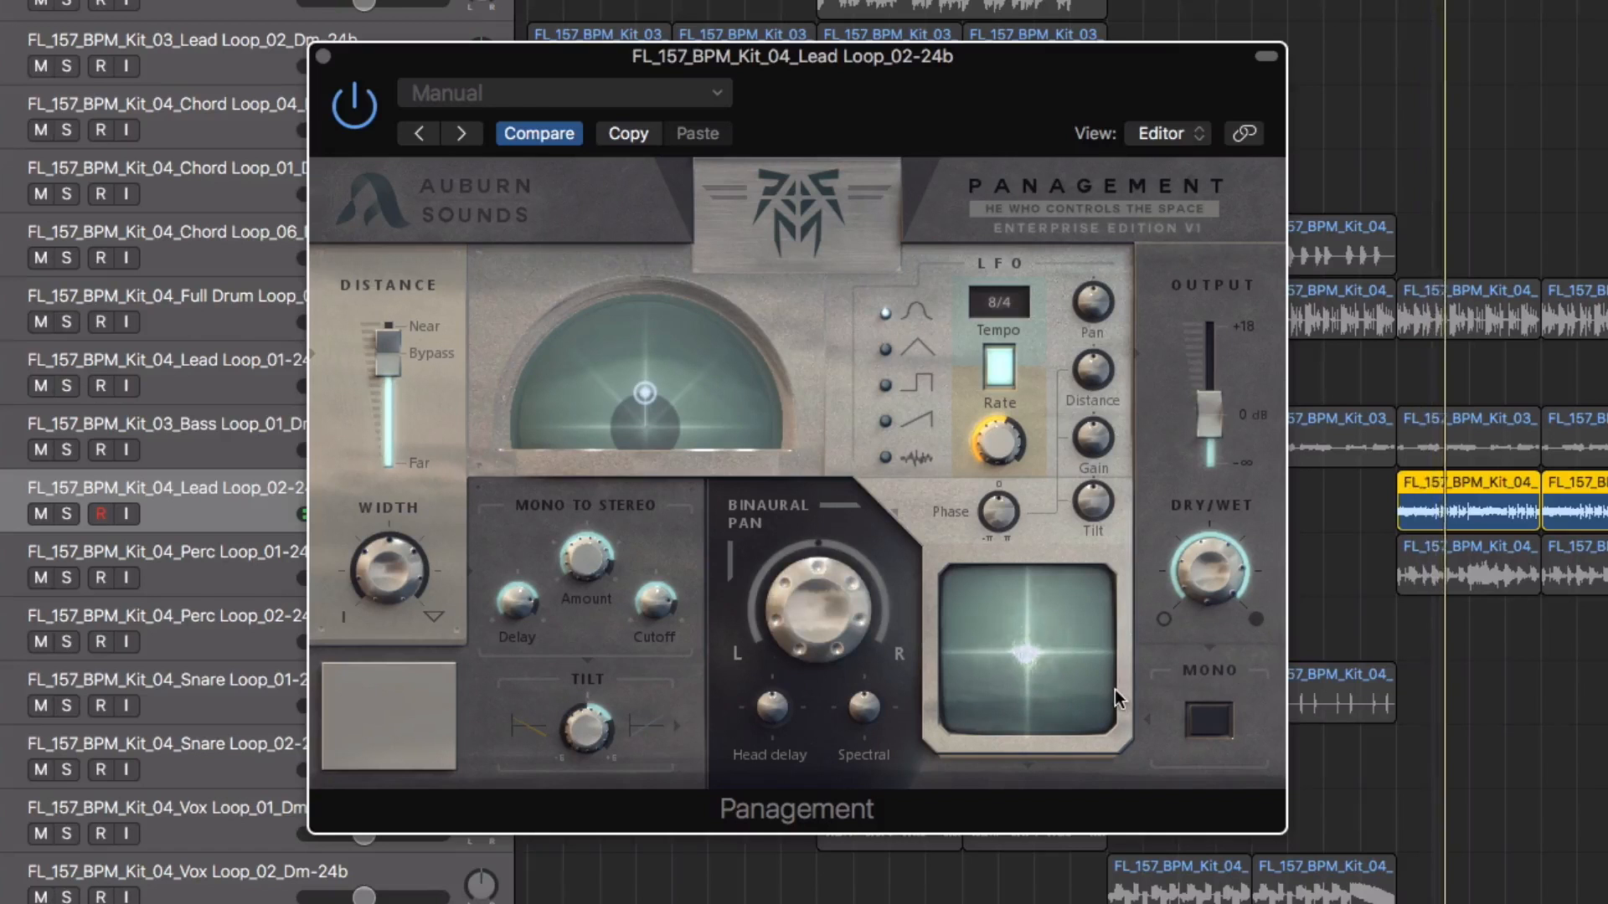
{"action": "left_click", "coordinate": [1207, 720]}
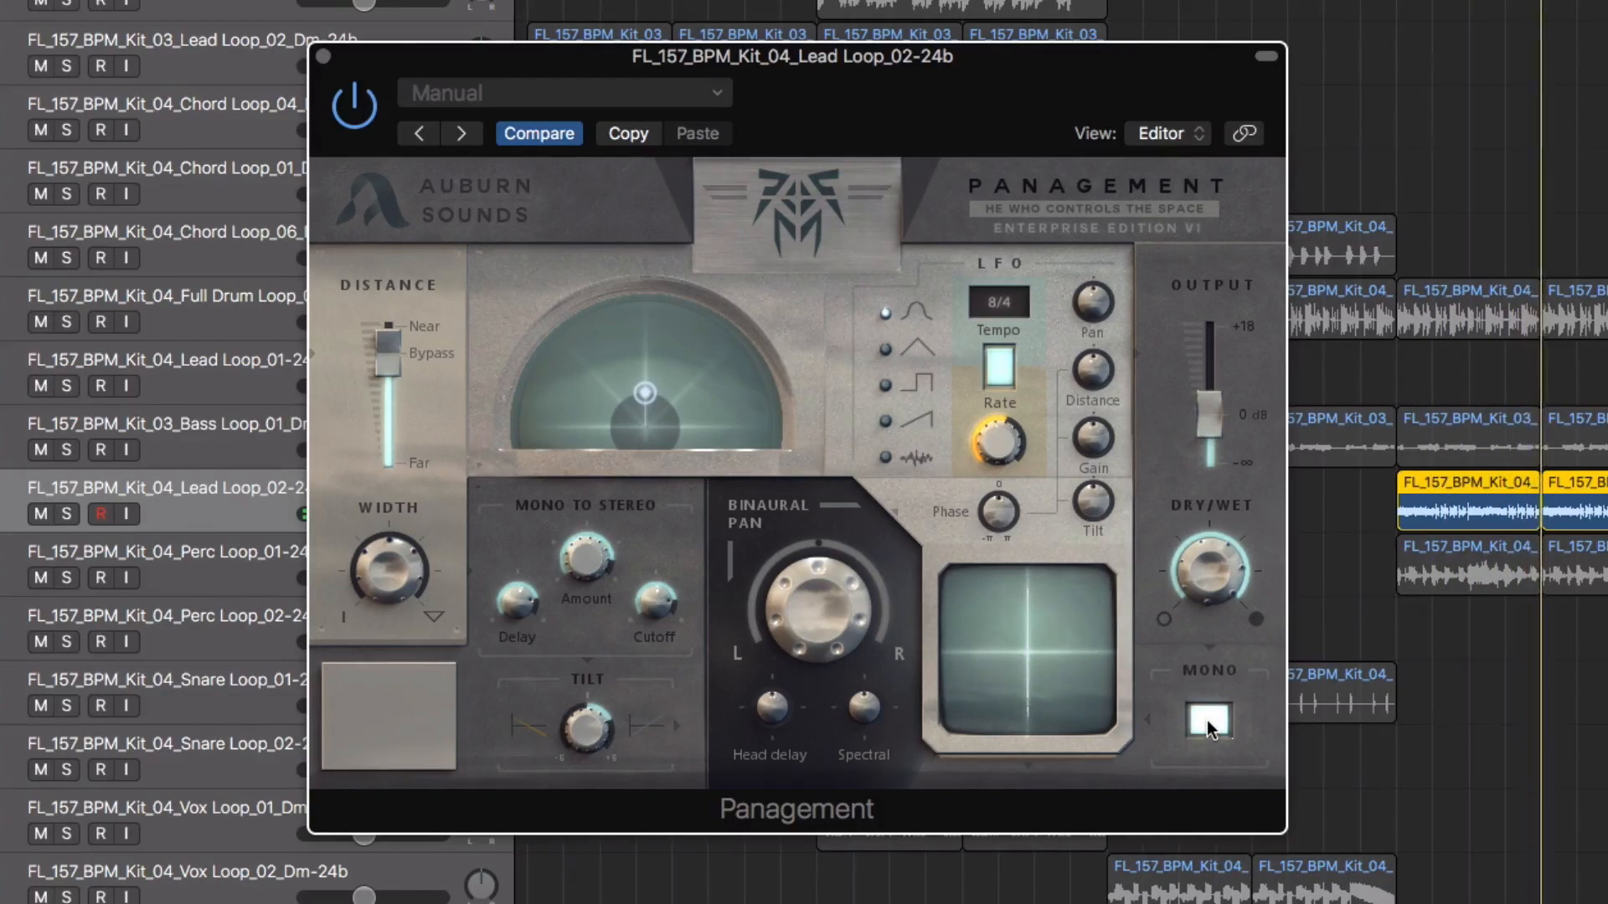
{"action": "left_click", "coordinate": [1208, 720]}
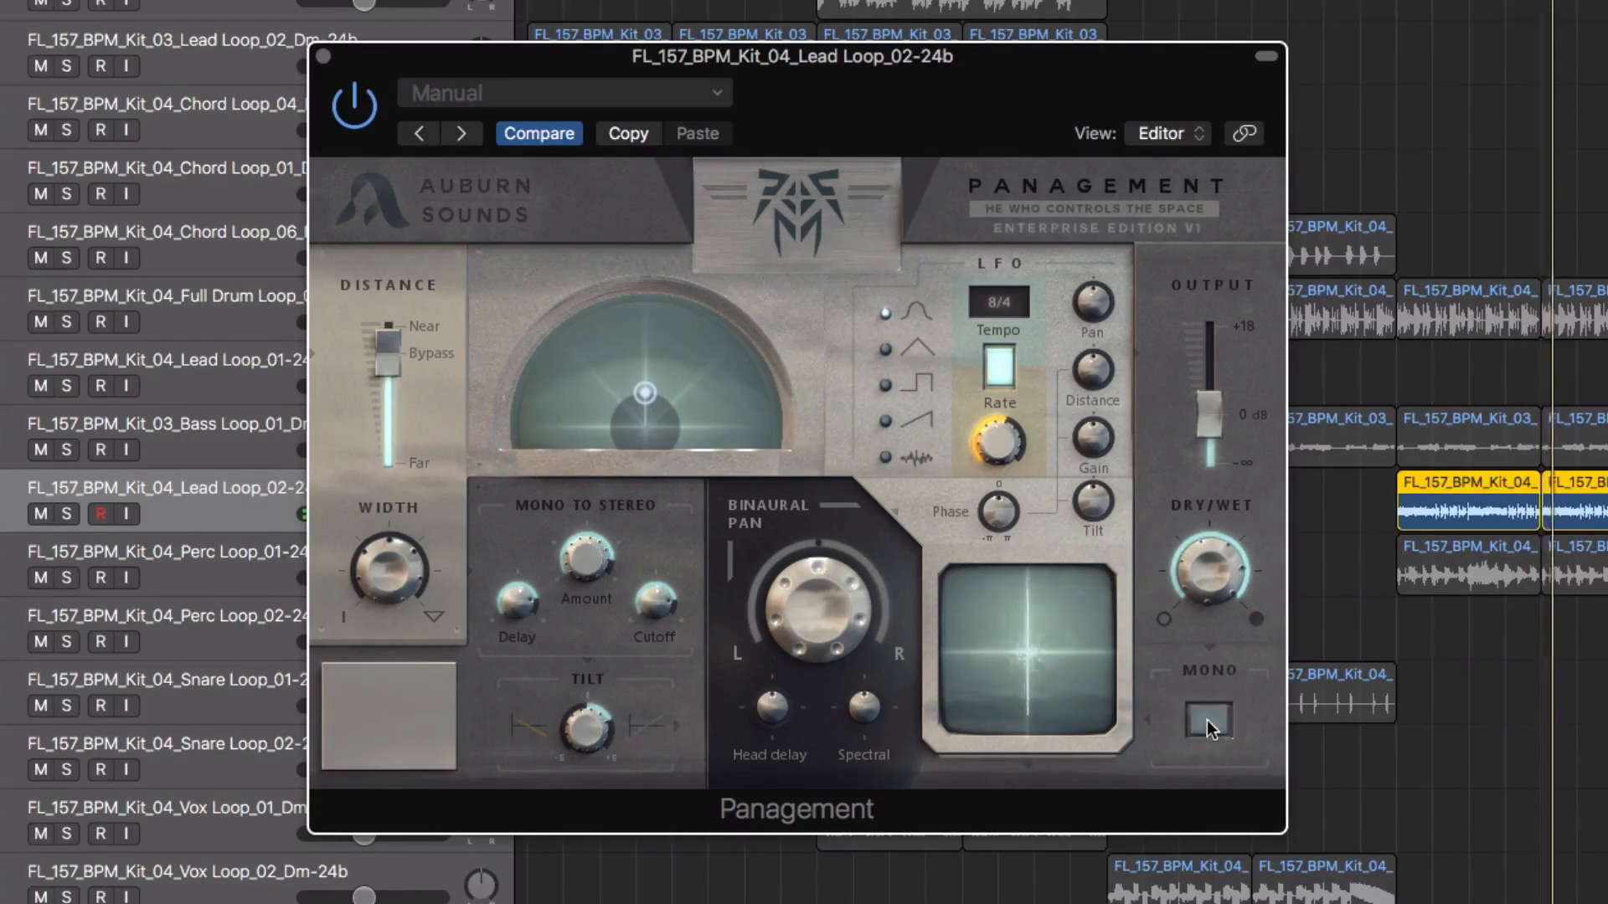
Raise the lead loop's Tilt further above centre and compare the result with the plug-in bypassed.
{"action": "left_click", "coordinate": [350, 113]}
{"action": "mouse_move", "coordinate": [596, 698]}
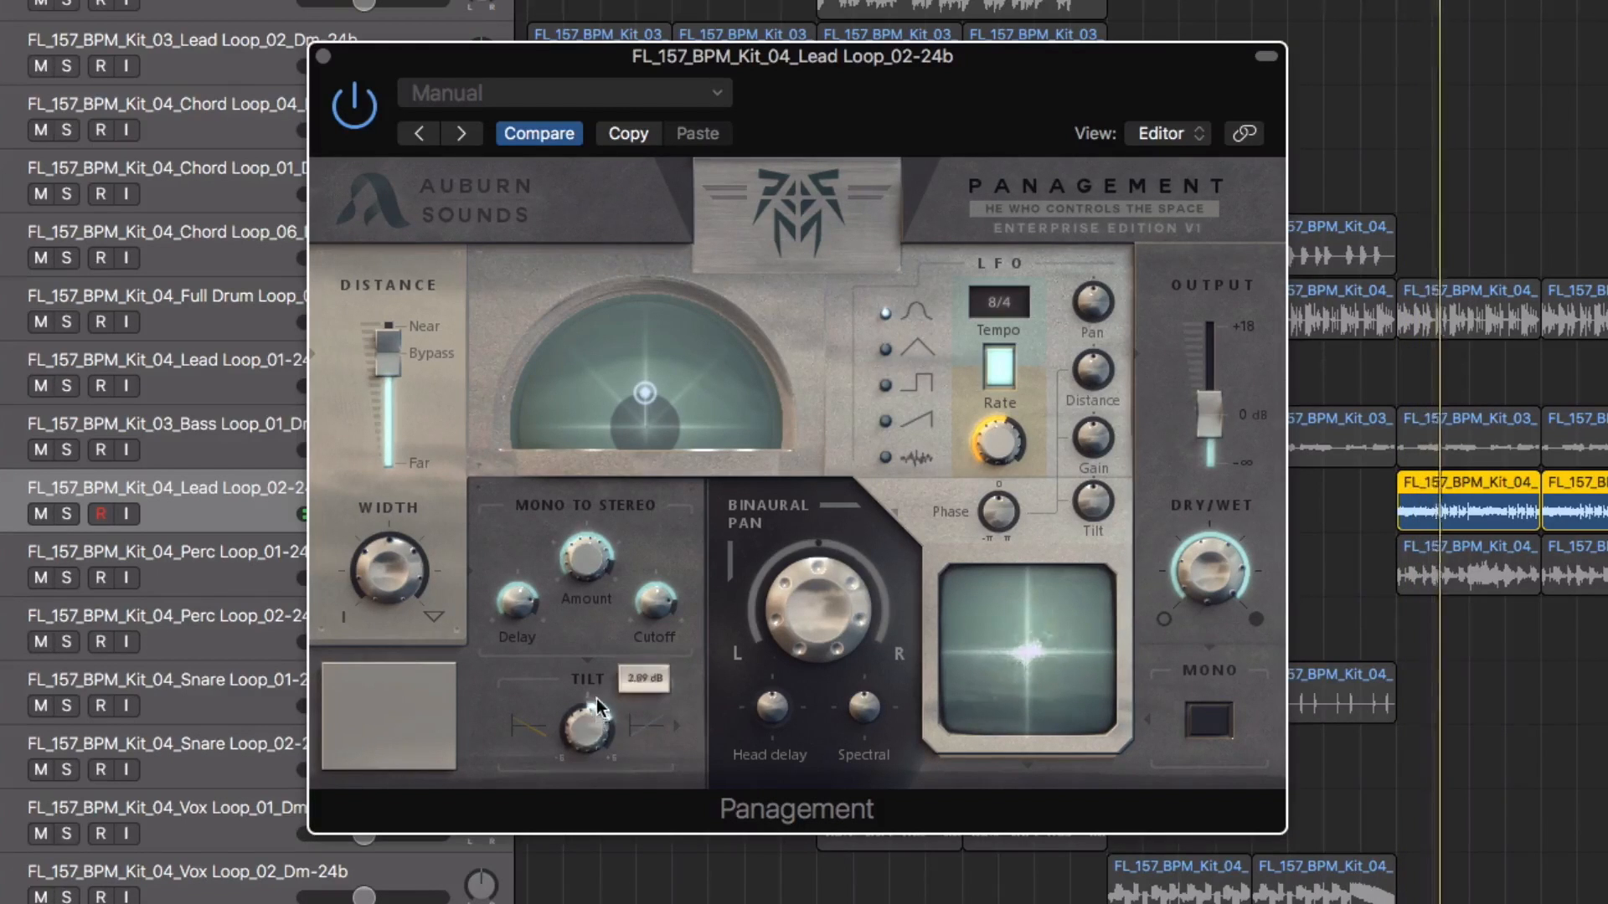
{"action": "left_click_drag", "start_coordinate": [596, 698], "coordinate": [596, 653]}
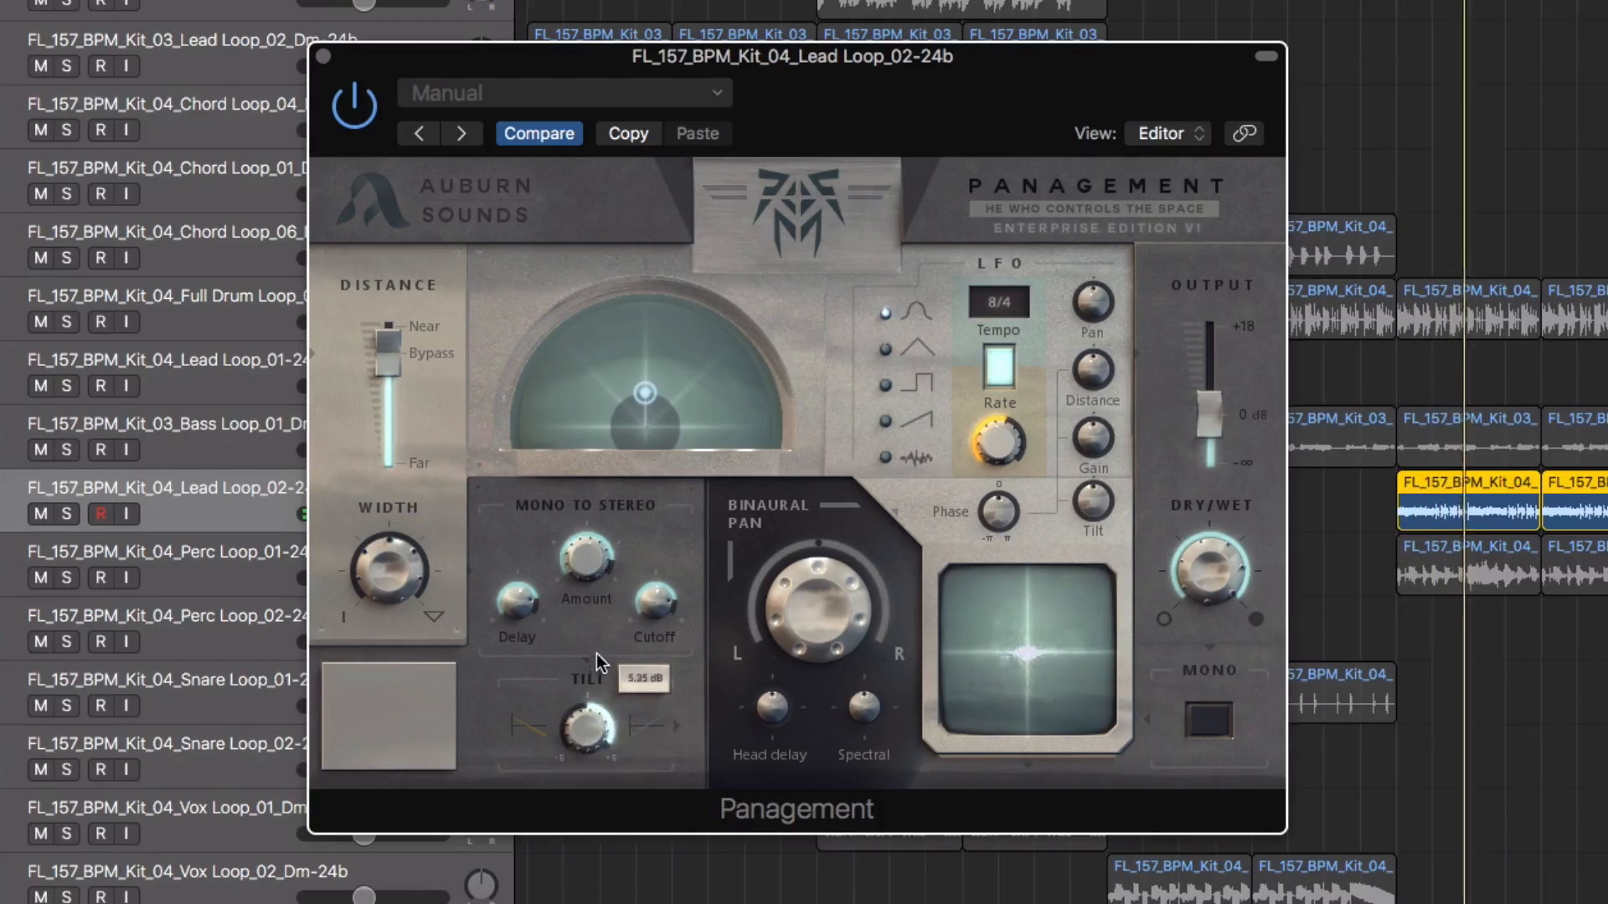
{"action": "left_click", "coordinate": [336, 103]}
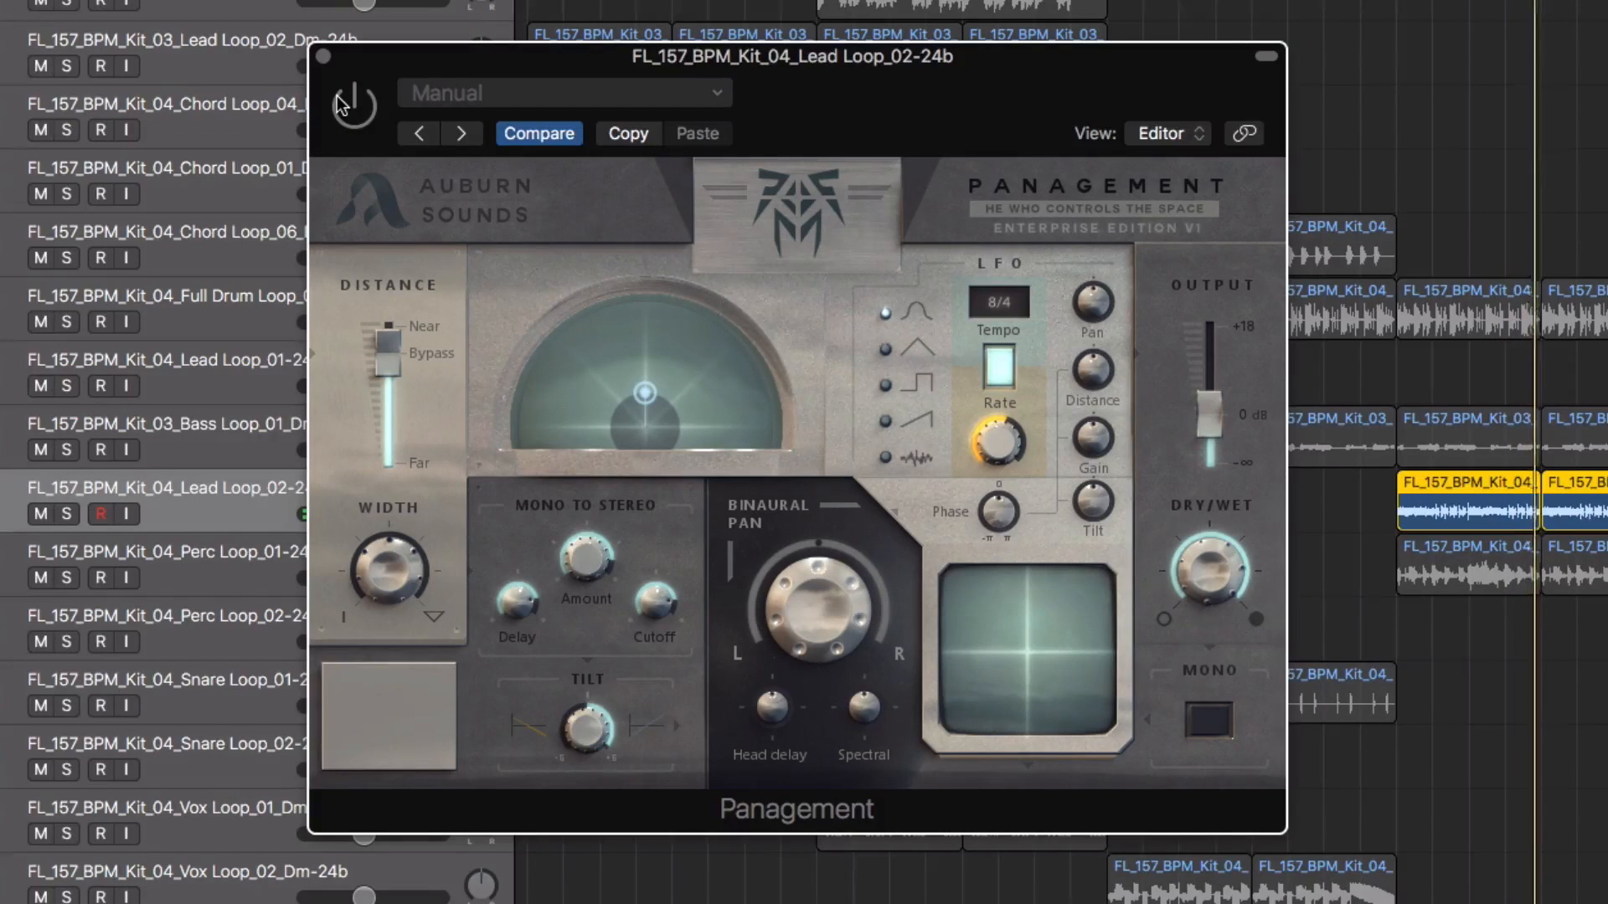
{"action": "left_click", "coordinate": [339, 105]}
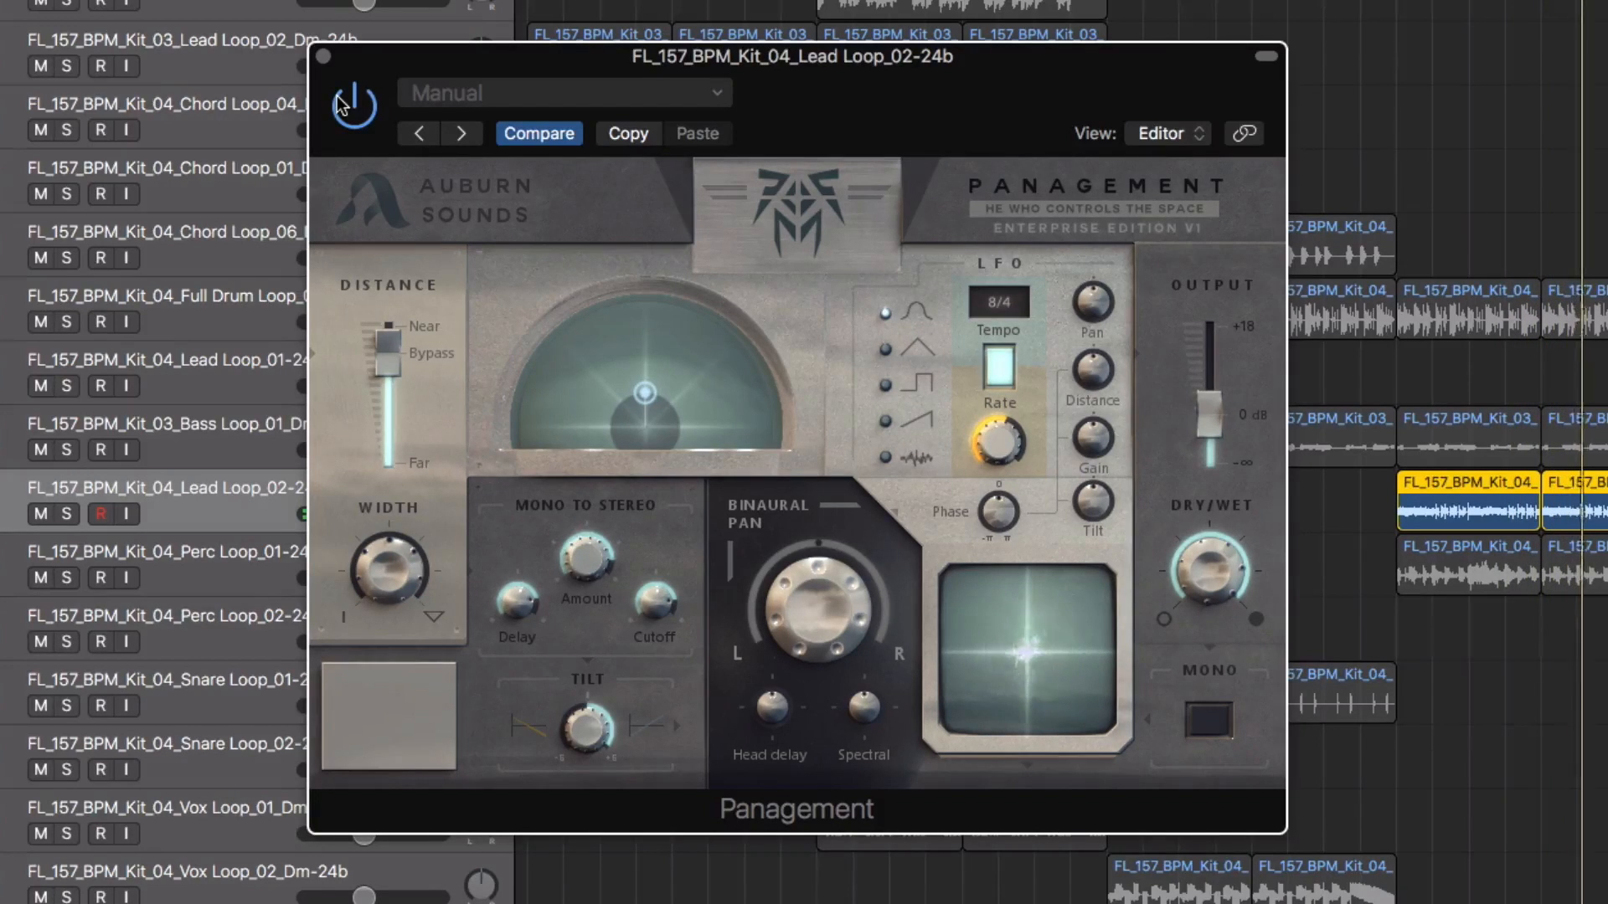
Bypass the lead loop's plug-in, close its window and play the looped section.
{"action": "left_click_drag", "start_coordinate": [353, 61], "coordinate": [373, 54]}
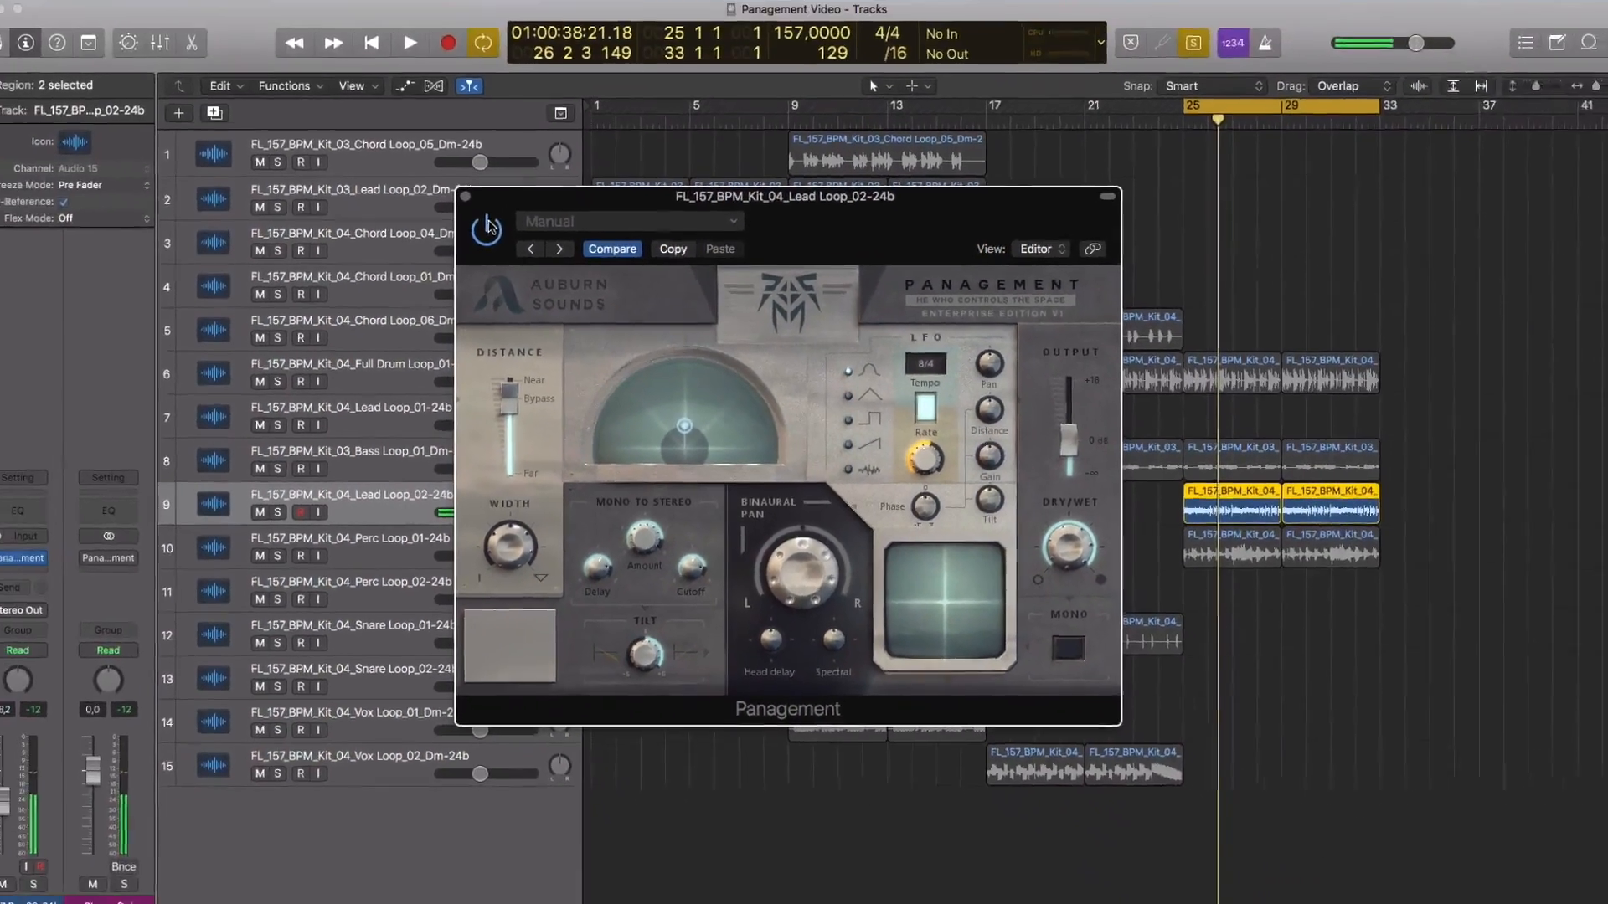
{"action": "left_click", "coordinate": [374, 97]}
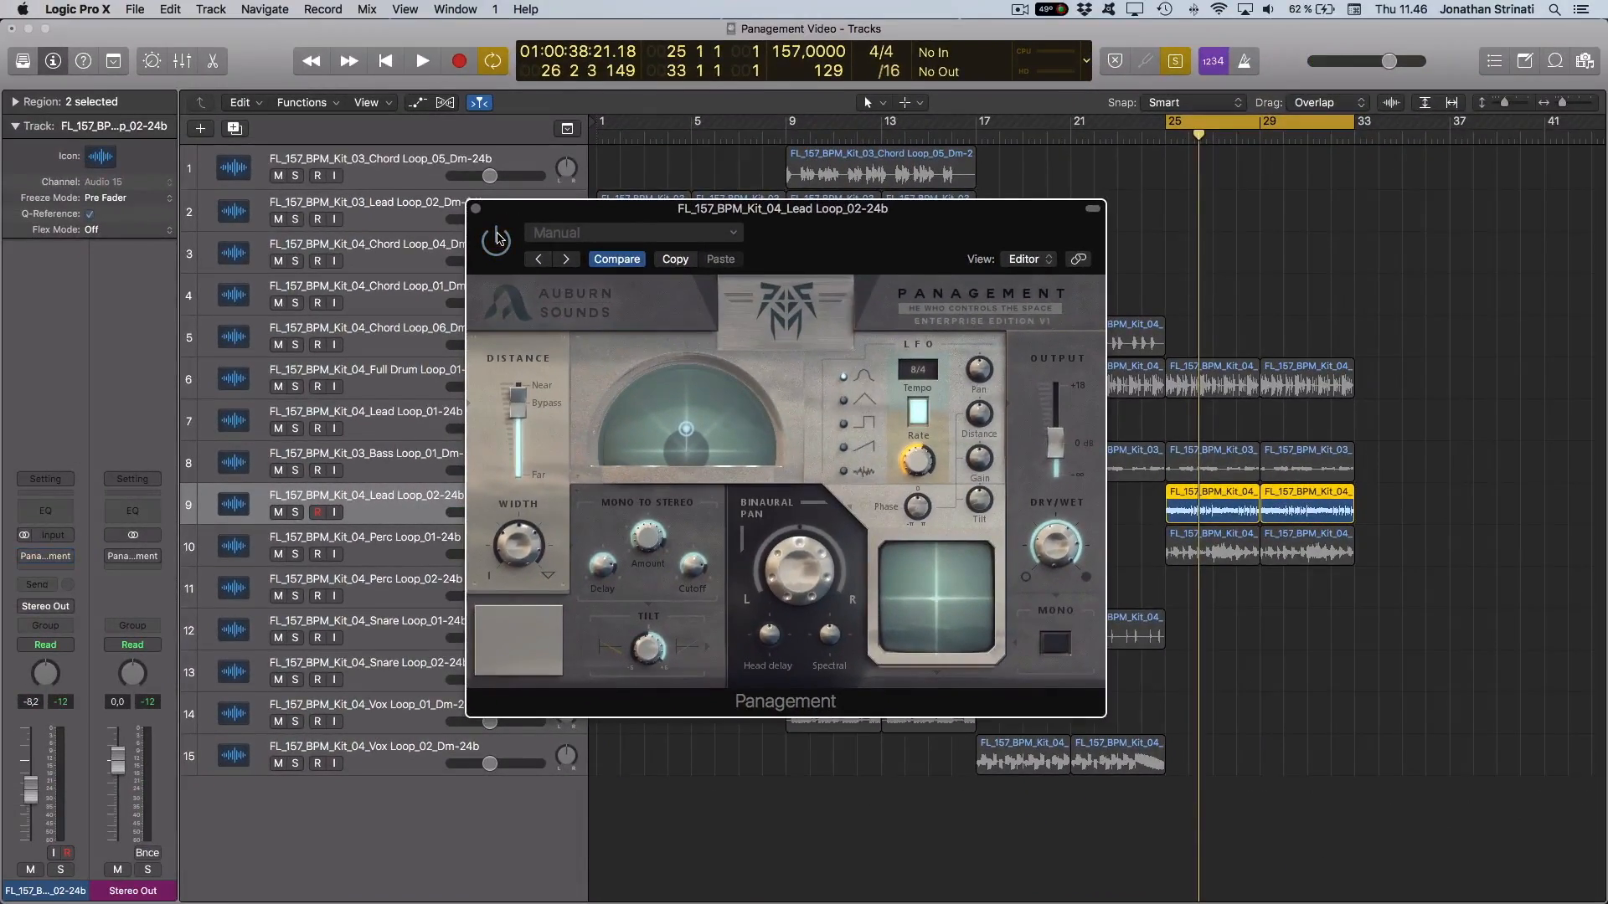
{"action": "key", "text": "super+w"}
{"action": "key", "text": "space"}
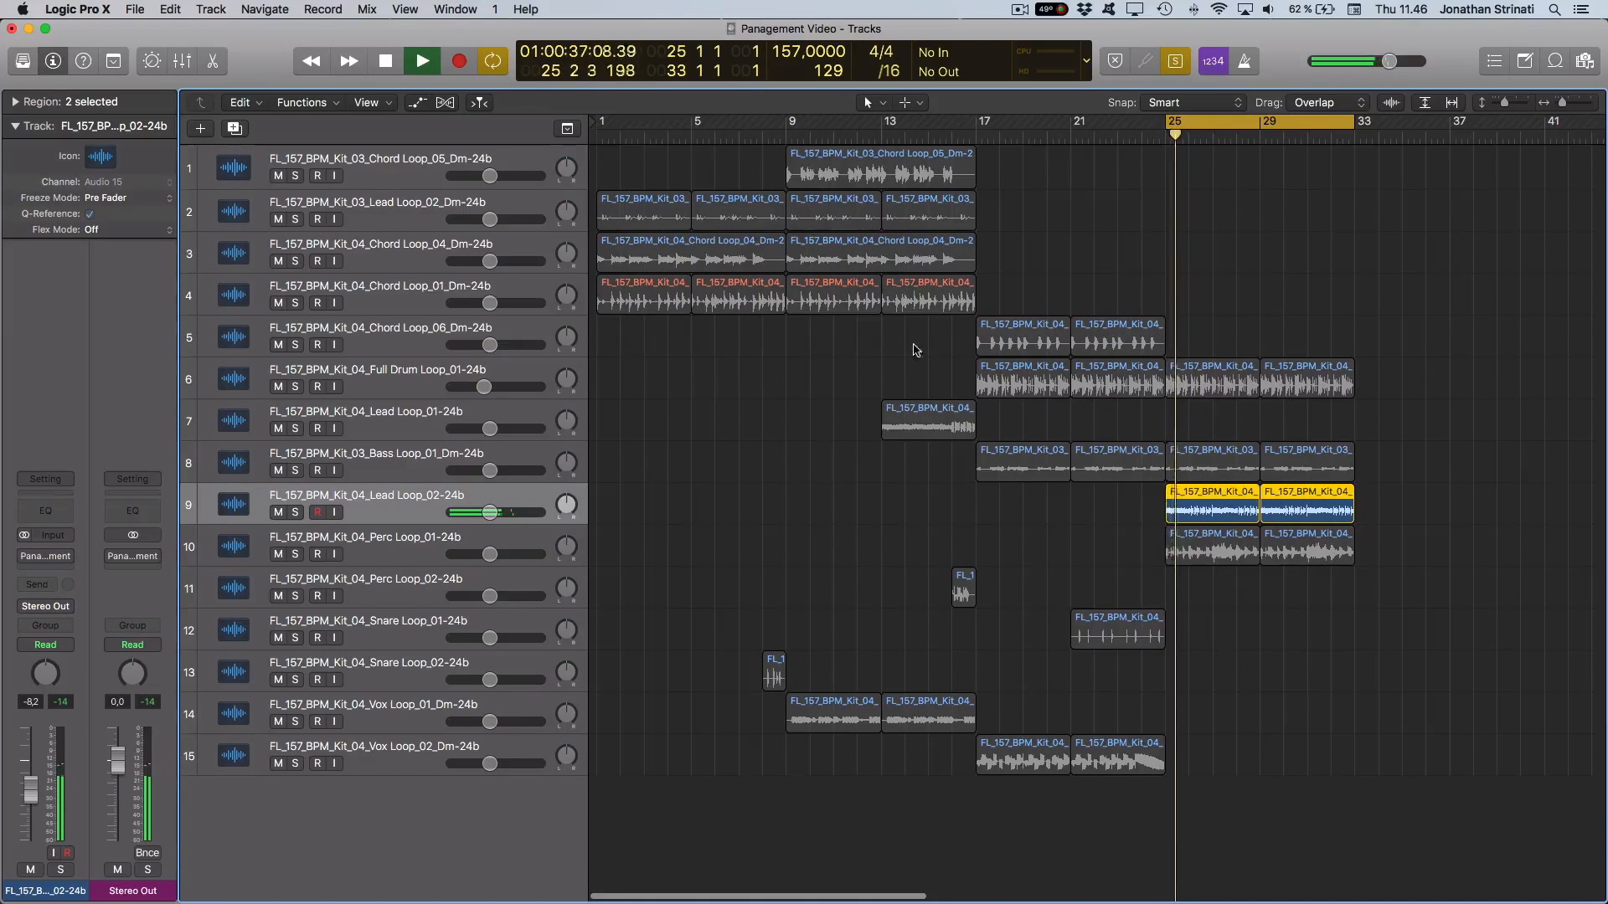
Select the four Chord Loop_01 regions, set the cycle range to bars 1 to 17 and solo them.
{"action": "left_click_drag", "start_coordinate": [920, 348], "coordinate": [632, 293]}
{"action": "key", "text": "super+u"}
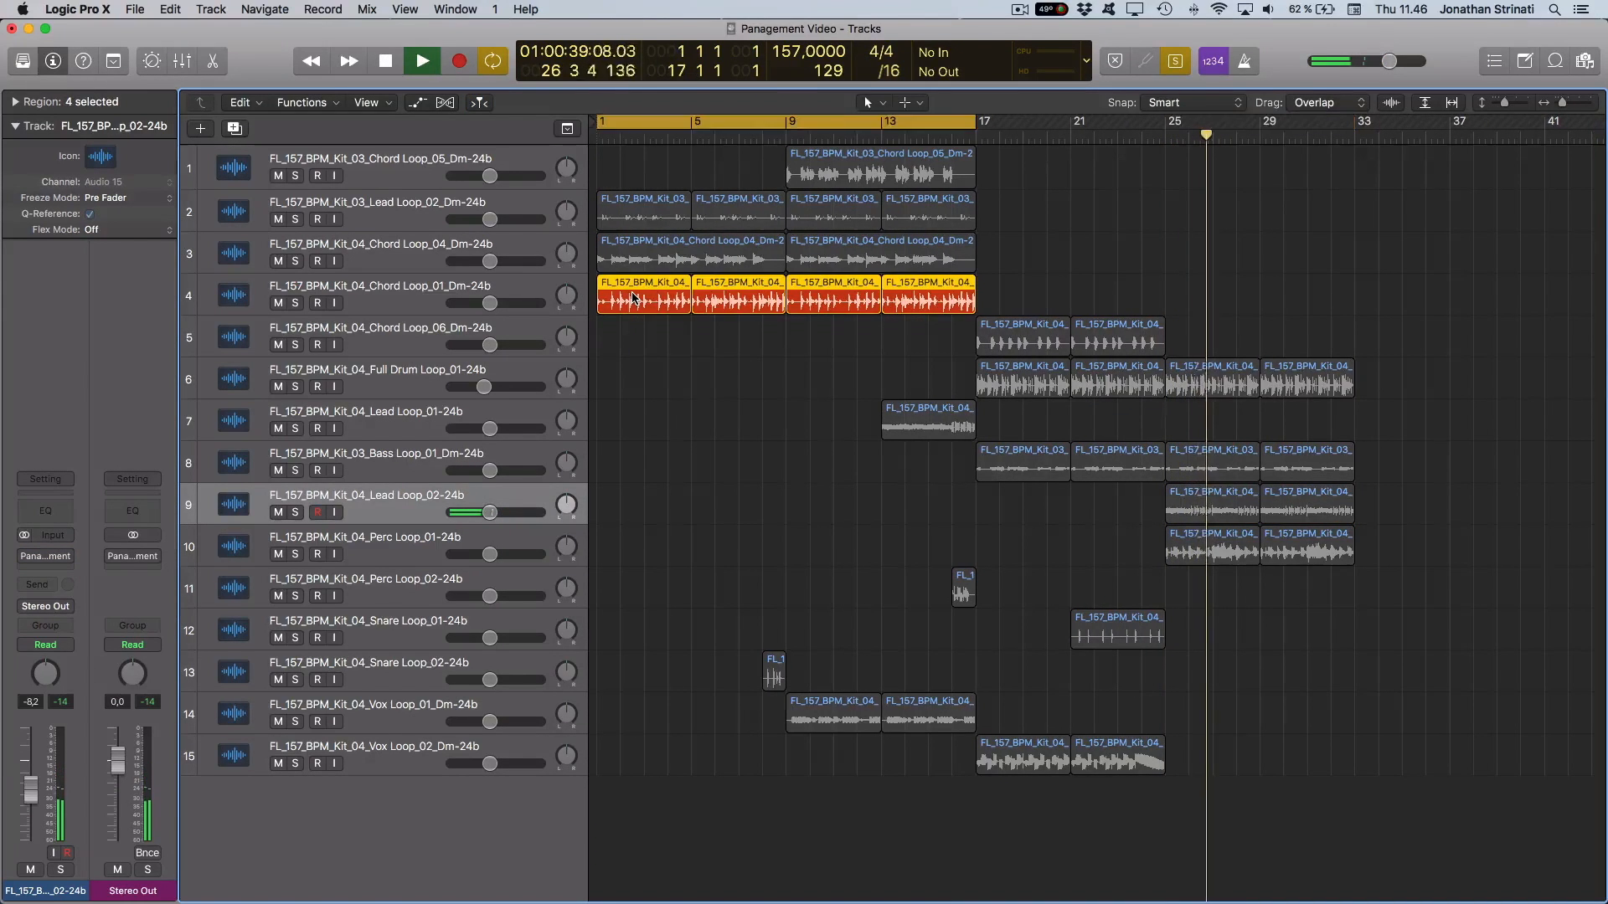
{"action": "key", "text": "ctrl+s"}
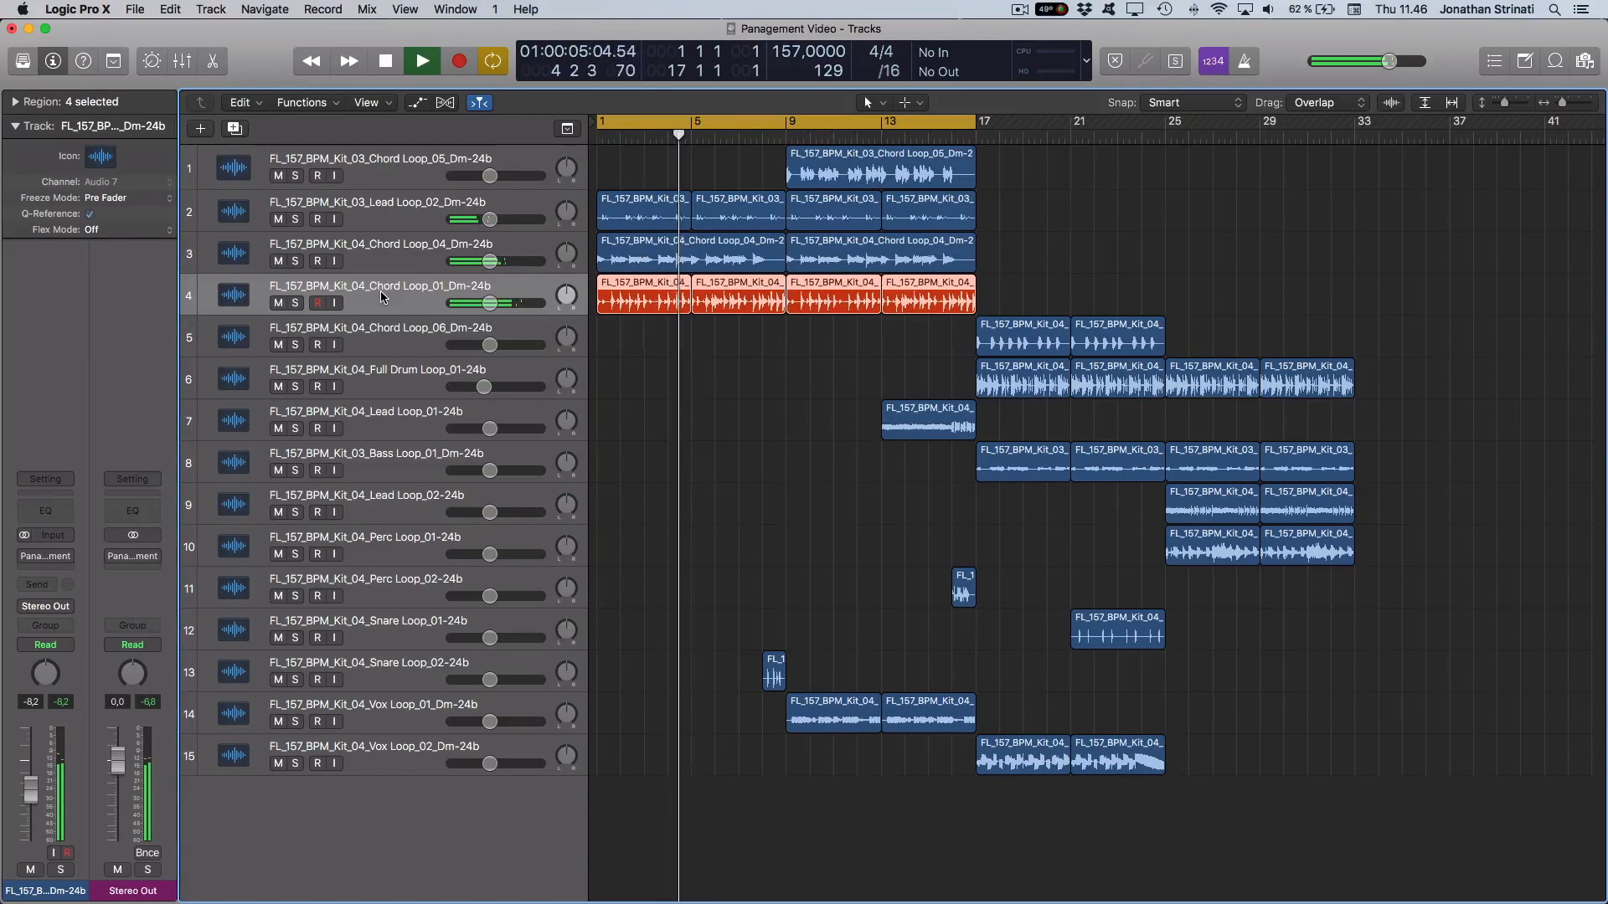
{"action": "key", "text": "ctrl+s"}
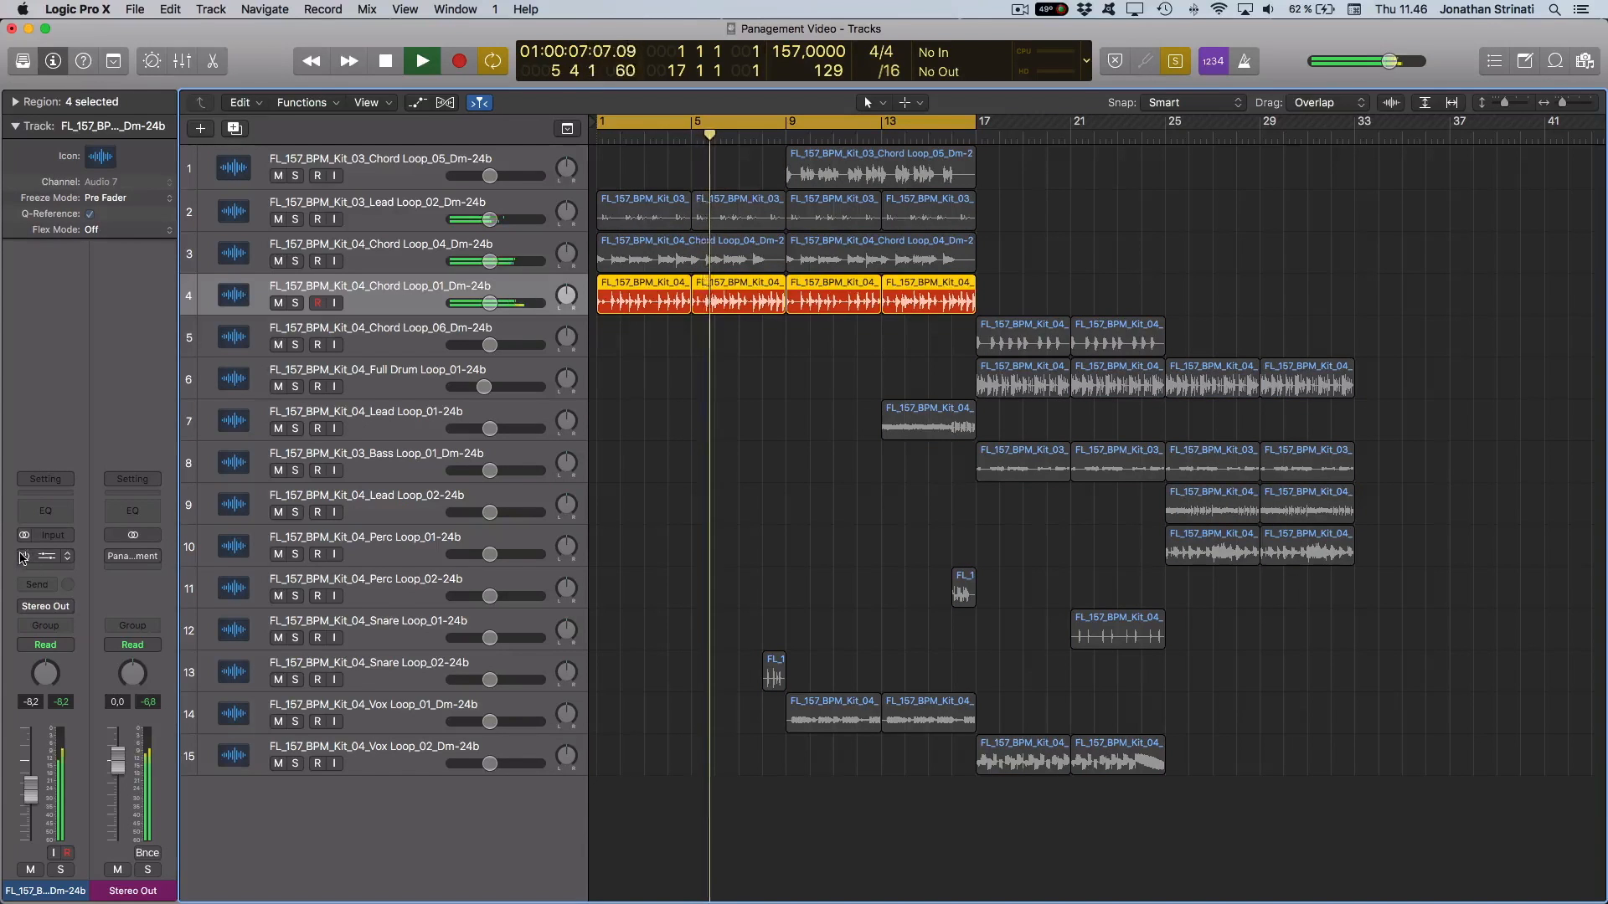
Open Panagement on the Chord Loop_01 track and close the lead loop's plug-in window.
{"action": "left_click", "coordinate": [46, 556]}
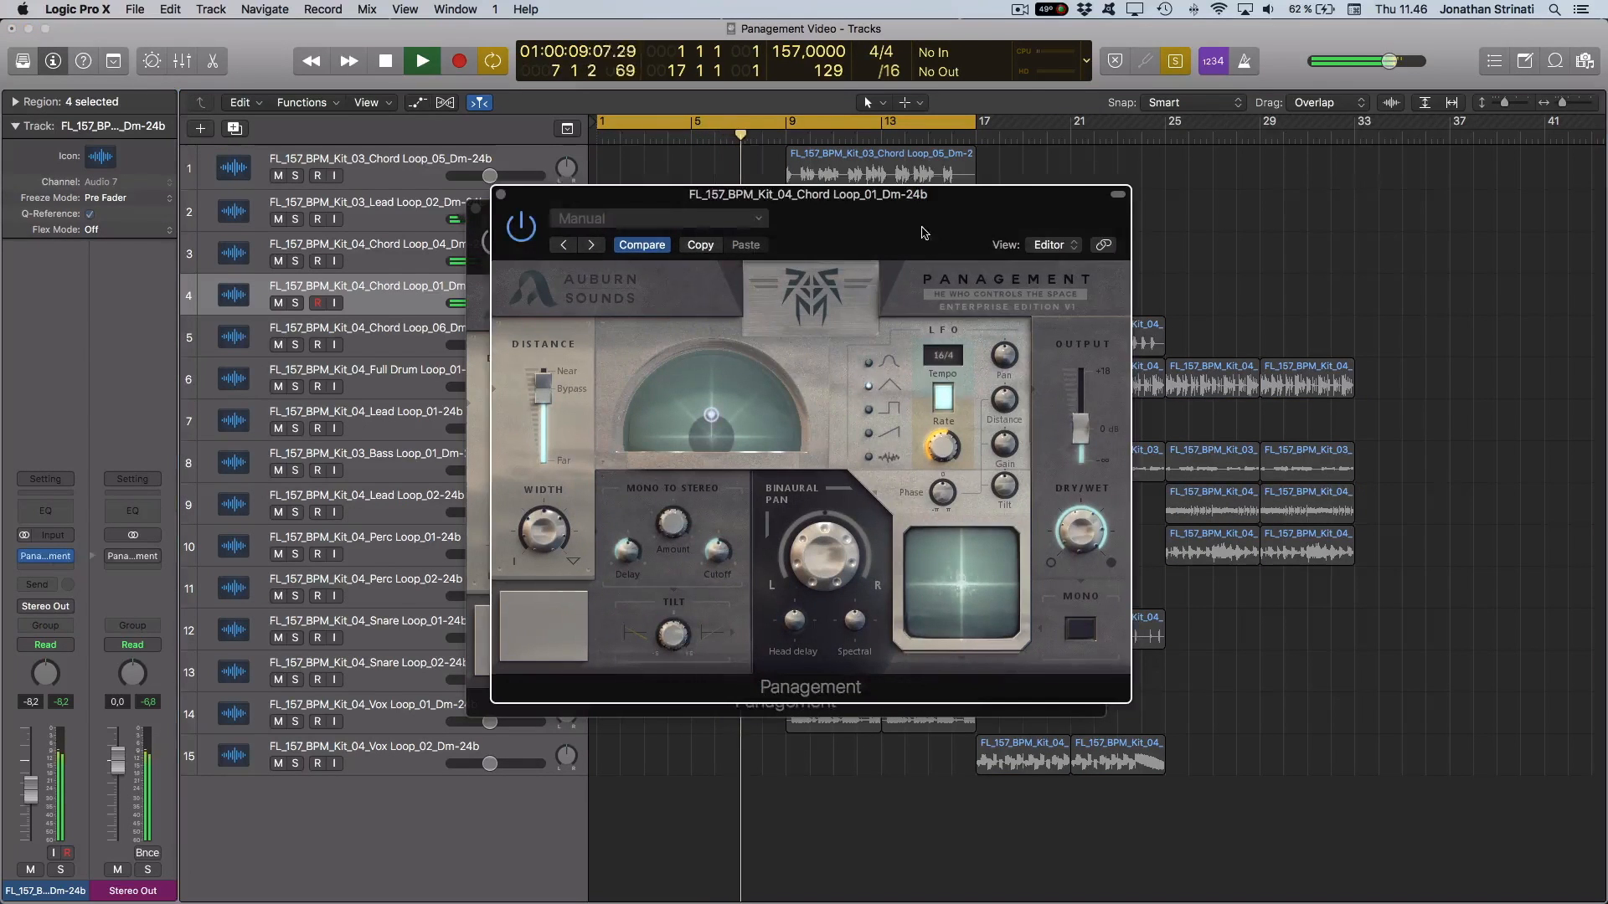
{"action": "left_click", "coordinate": [474, 210]}
{"action": "left_click_drag", "start_coordinate": [930, 219], "coordinate": [795, 239]}
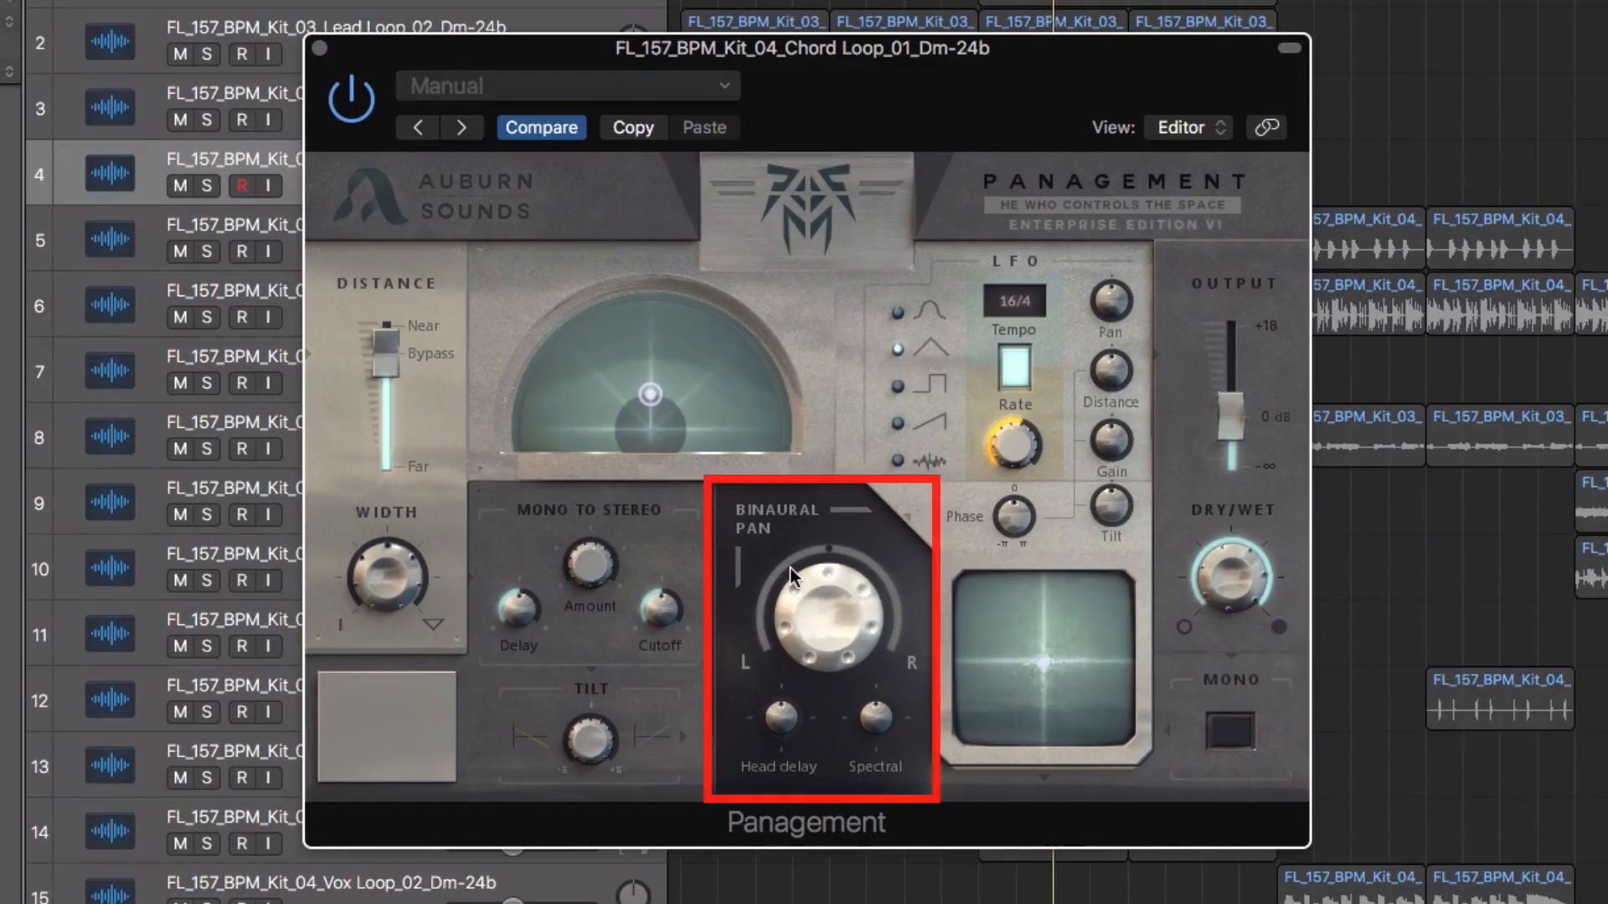
Try the chord loop's Binaural Pan and Distance at different positions, and return both to their neutral positions.
{"action": "mouse_move", "coordinate": [805, 596]}
{"action": "left_mouse_down"}
{"action": "mouse_move", "coordinate": [813, 301]}
{"action": "mouse_move", "coordinate": [832, 437]}
{"action": "mouse_move", "coordinate": [832, 792]}
{"action": "mouse_move", "coordinate": [806, 489]}
{"action": "mouse_move", "coordinate": [827, 638]}
{"action": "mouse_move", "coordinate": [819, 457]}
{"action": "mouse_move", "coordinate": [846, 797]}
{"action": "mouse_move", "coordinate": [806, 666]}
{"action": "mouse_move", "coordinate": [814, 764]}
{"action": "mouse_move", "coordinate": [795, 467]}
{"action": "mouse_move", "coordinate": [632, 623]}
{"action": "mouse_move", "coordinate": [796, 580]}
{"action": "mouse_move", "coordinate": [487, 393]}
{"action": "left_mouse_up"}
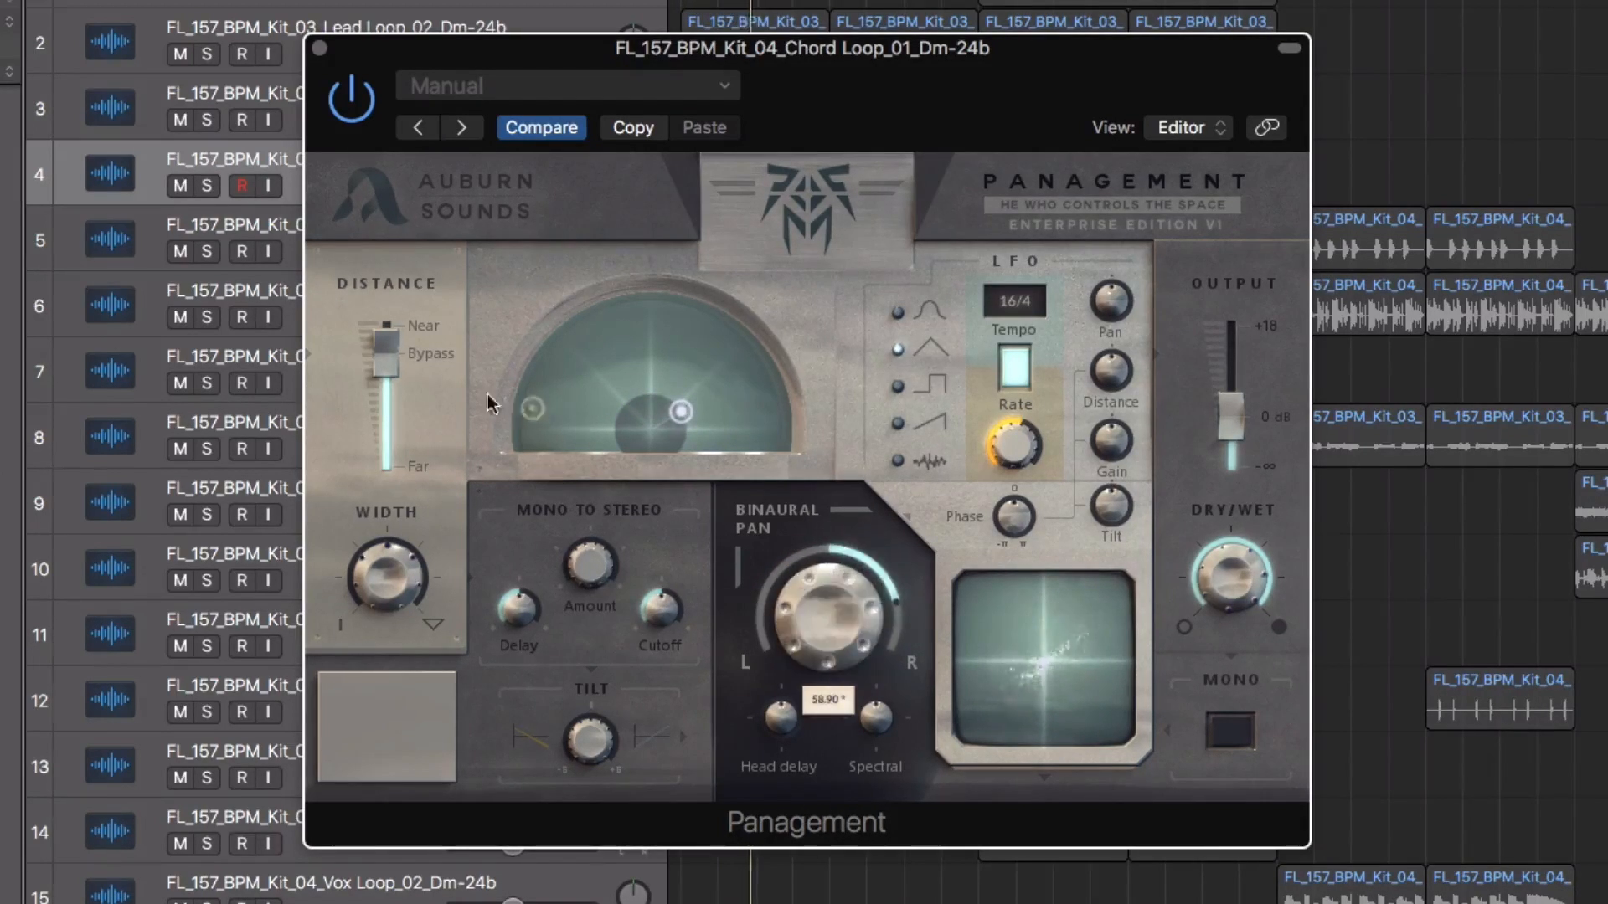
{"action": "mouse_move", "coordinate": [394, 348]}
{"action": "left_mouse_down"}
{"action": "mouse_move", "coordinate": [366, 400]}
{"action": "mouse_move", "coordinate": [369, 240]}
{"action": "mouse_move", "coordinate": [385, 328]}
{"action": "left_mouse_up"}
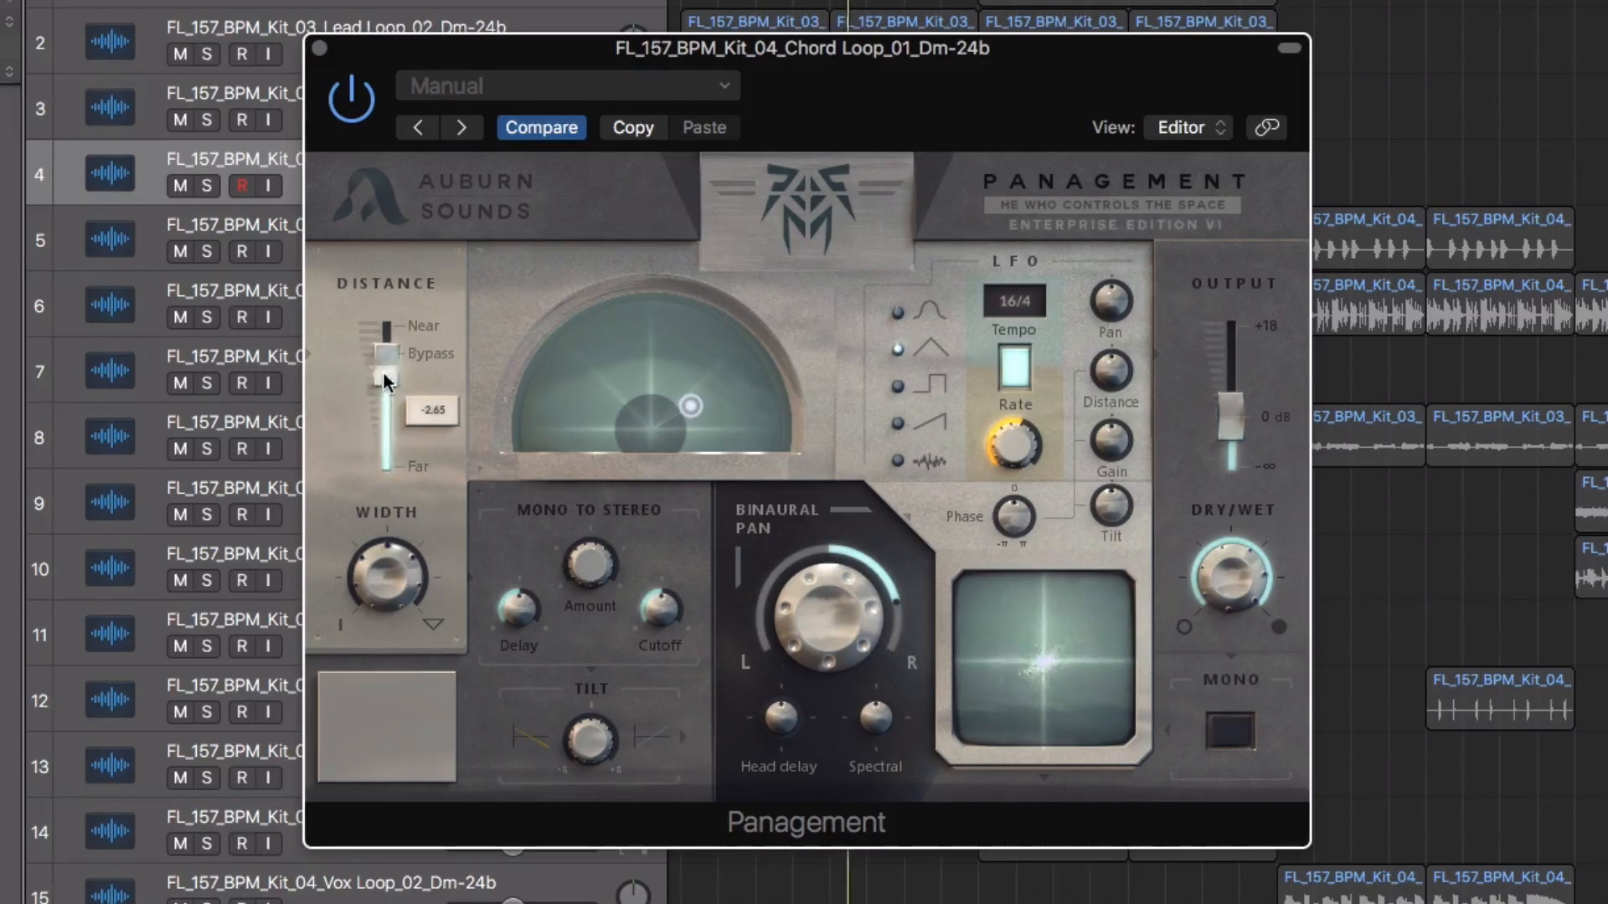
{"action": "left_click_drag", "start_coordinate": [902, 632], "coordinate": [821, 619]}
{"action": "double_click", "coordinate": [820, 620]}
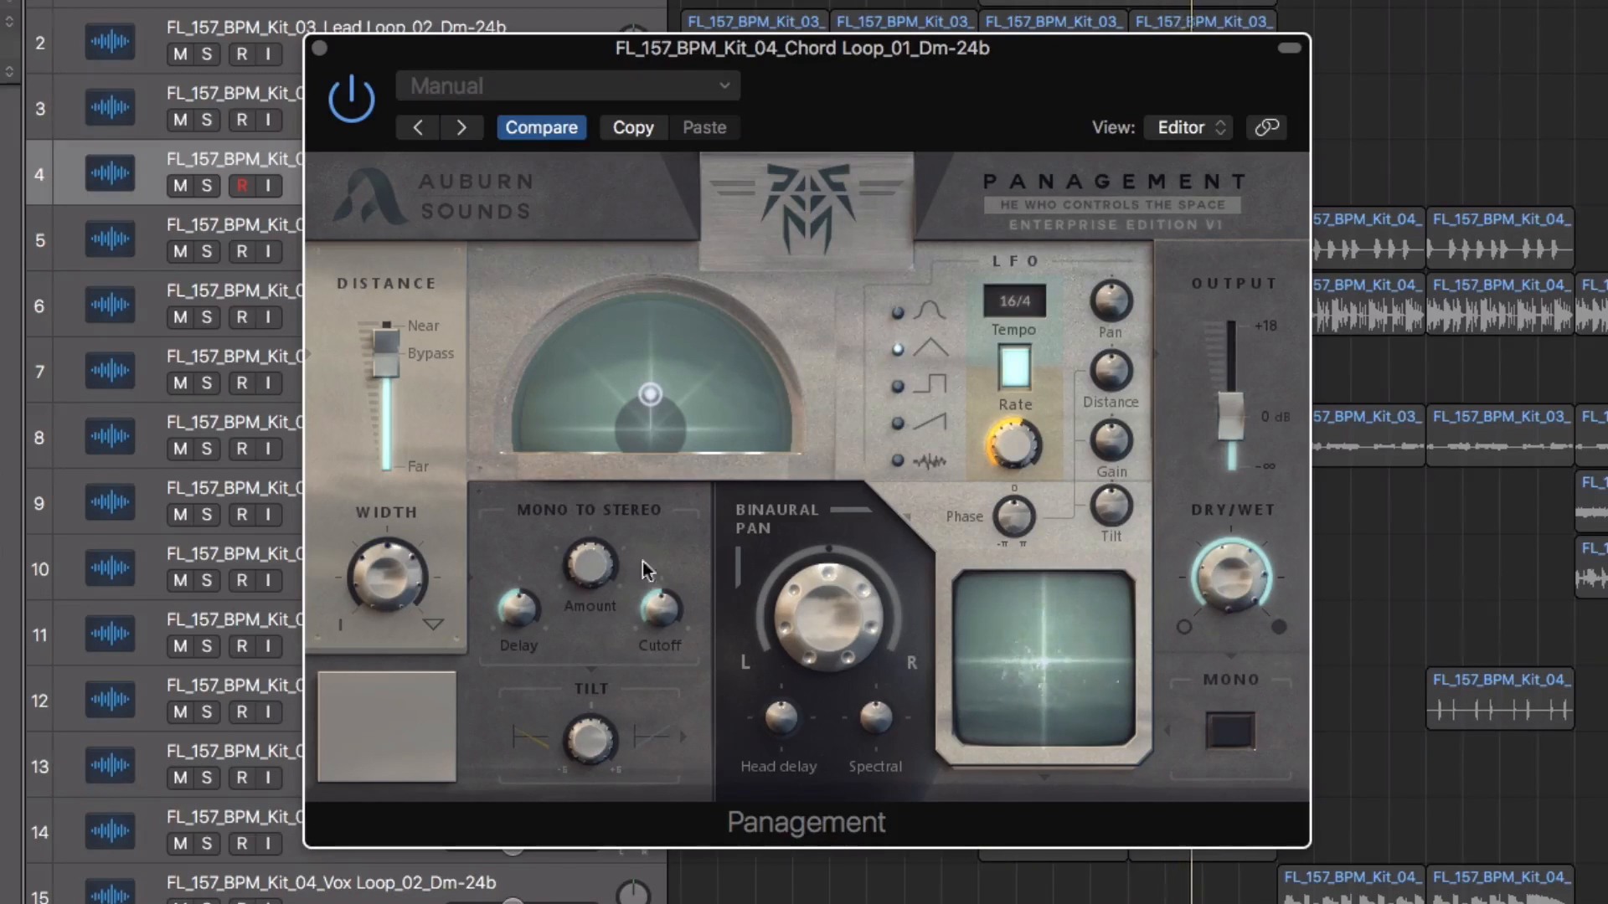
Pan the chord loop to about 39° with raised Spectral, try Head delay above and below centre, and bypass the plug-in to compare.
{"action": "left_click_drag", "start_coordinate": [782, 727], "coordinate": [781, 628]}
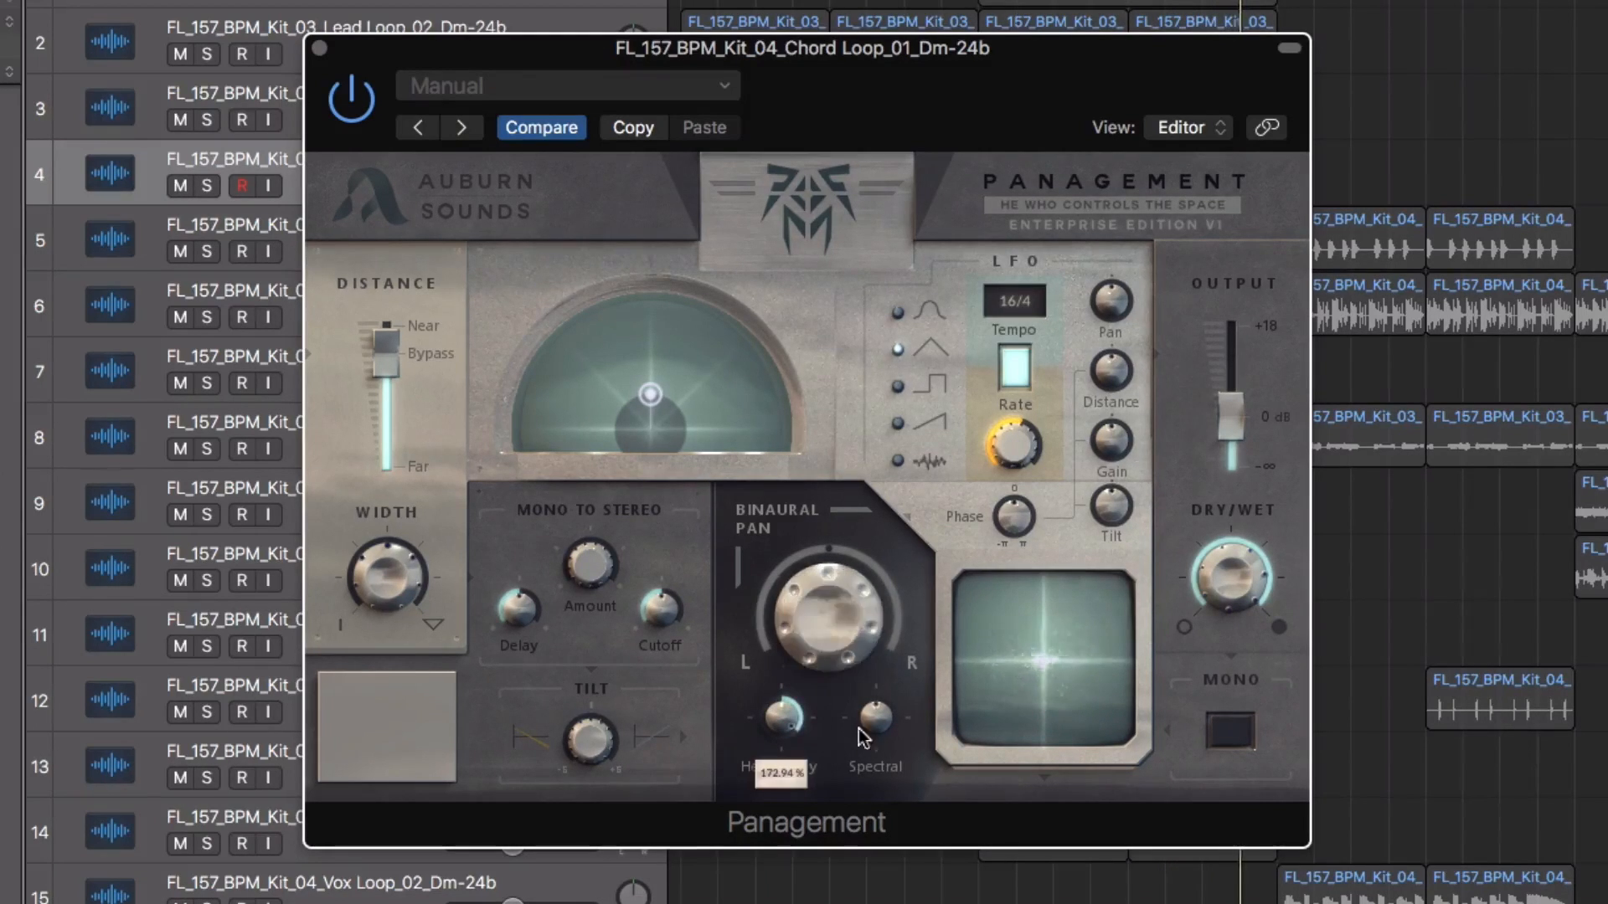
{"action": "left_click_drag", "start_coordinate": [872, 722], "coordinate": [792, 661]}
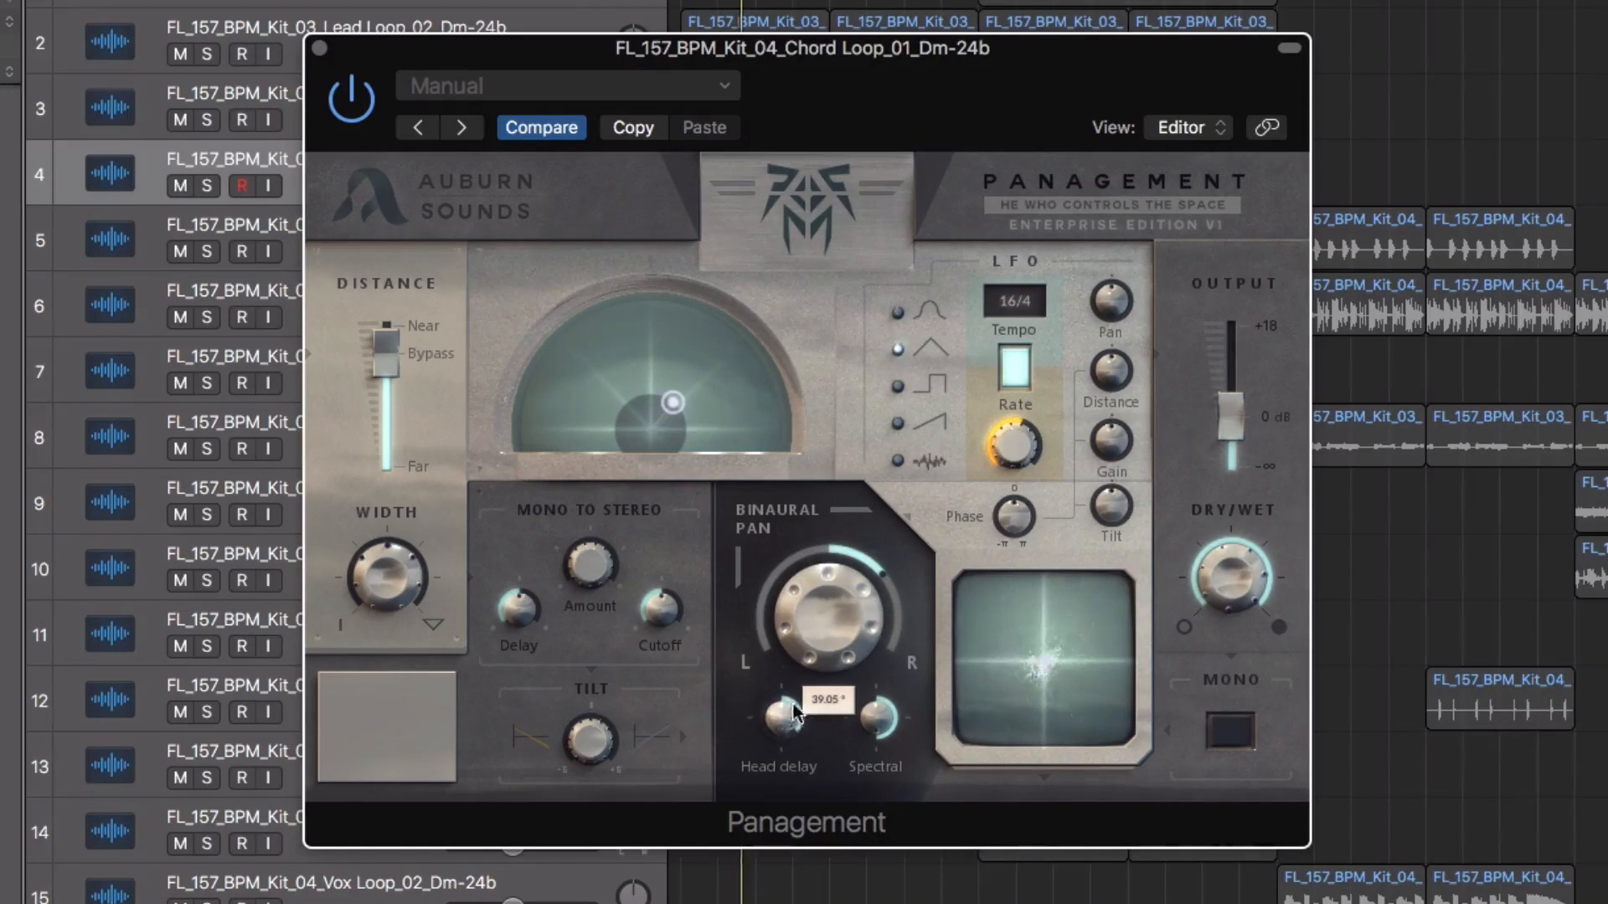
{"action": "left_click_drag", "start_coordinate": [779, 717], "coordinate": [781, 796]}
{"action": "left_click_drag", "start_coordinate": [875, 718], "coordinate": [779, 661]}
{"action": "left_click", "coordinate": [830, 613]}
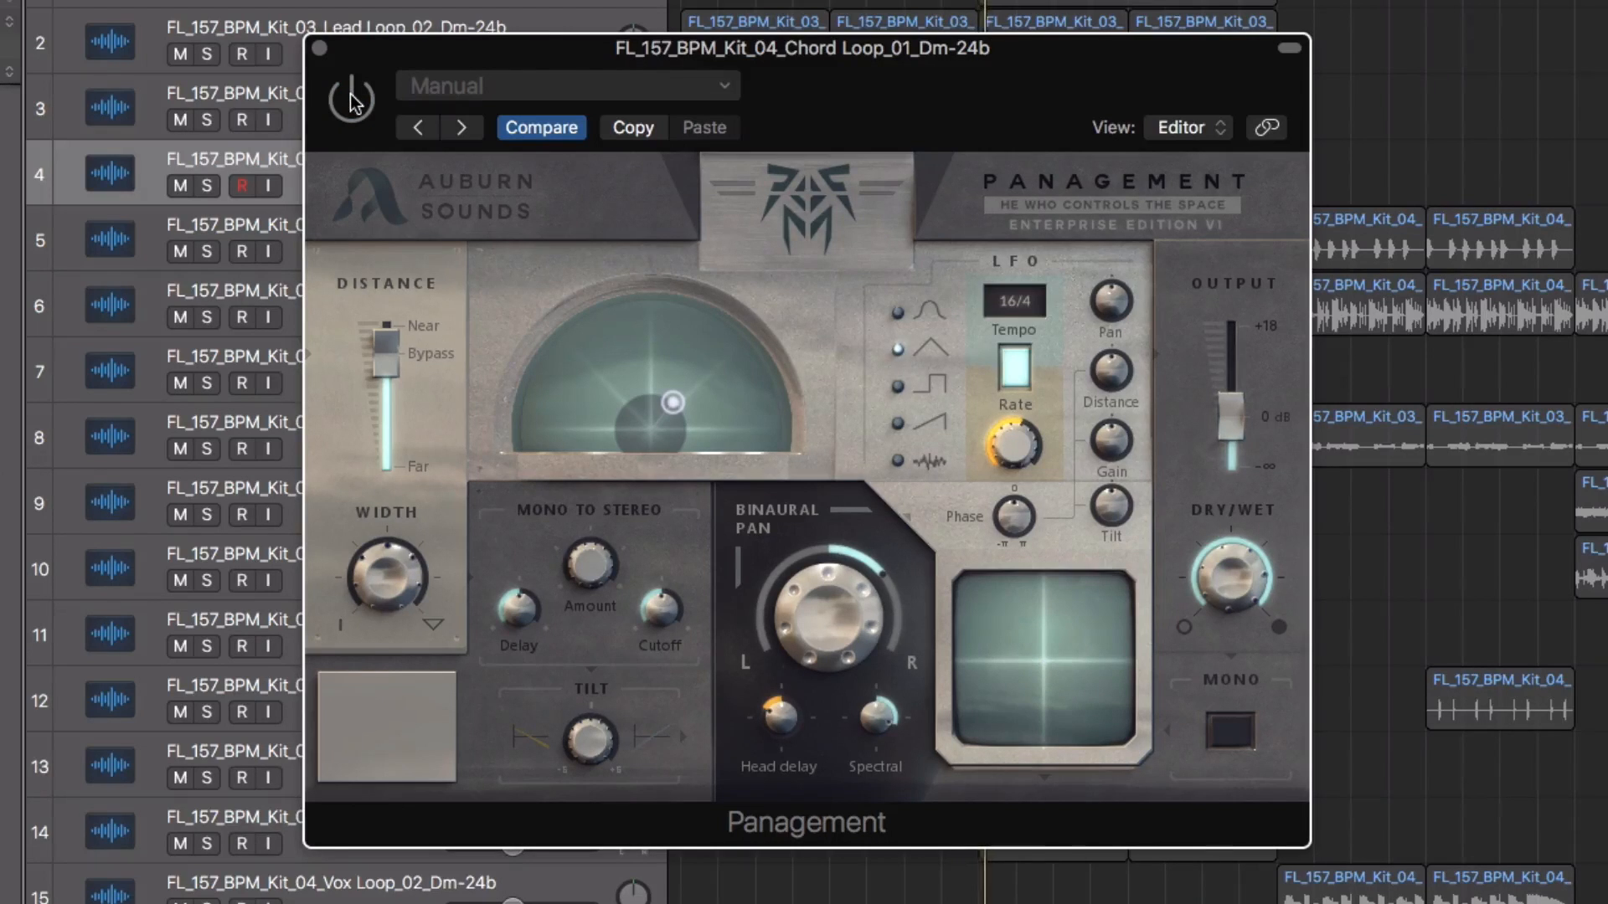
Raise Head delay above centre, lower Spectral below centre and set the Binaural Pan to about -66°.
{"action": "left_click_drag", "start_coordinate": [782, 722], "coordinate": [781, 757]}
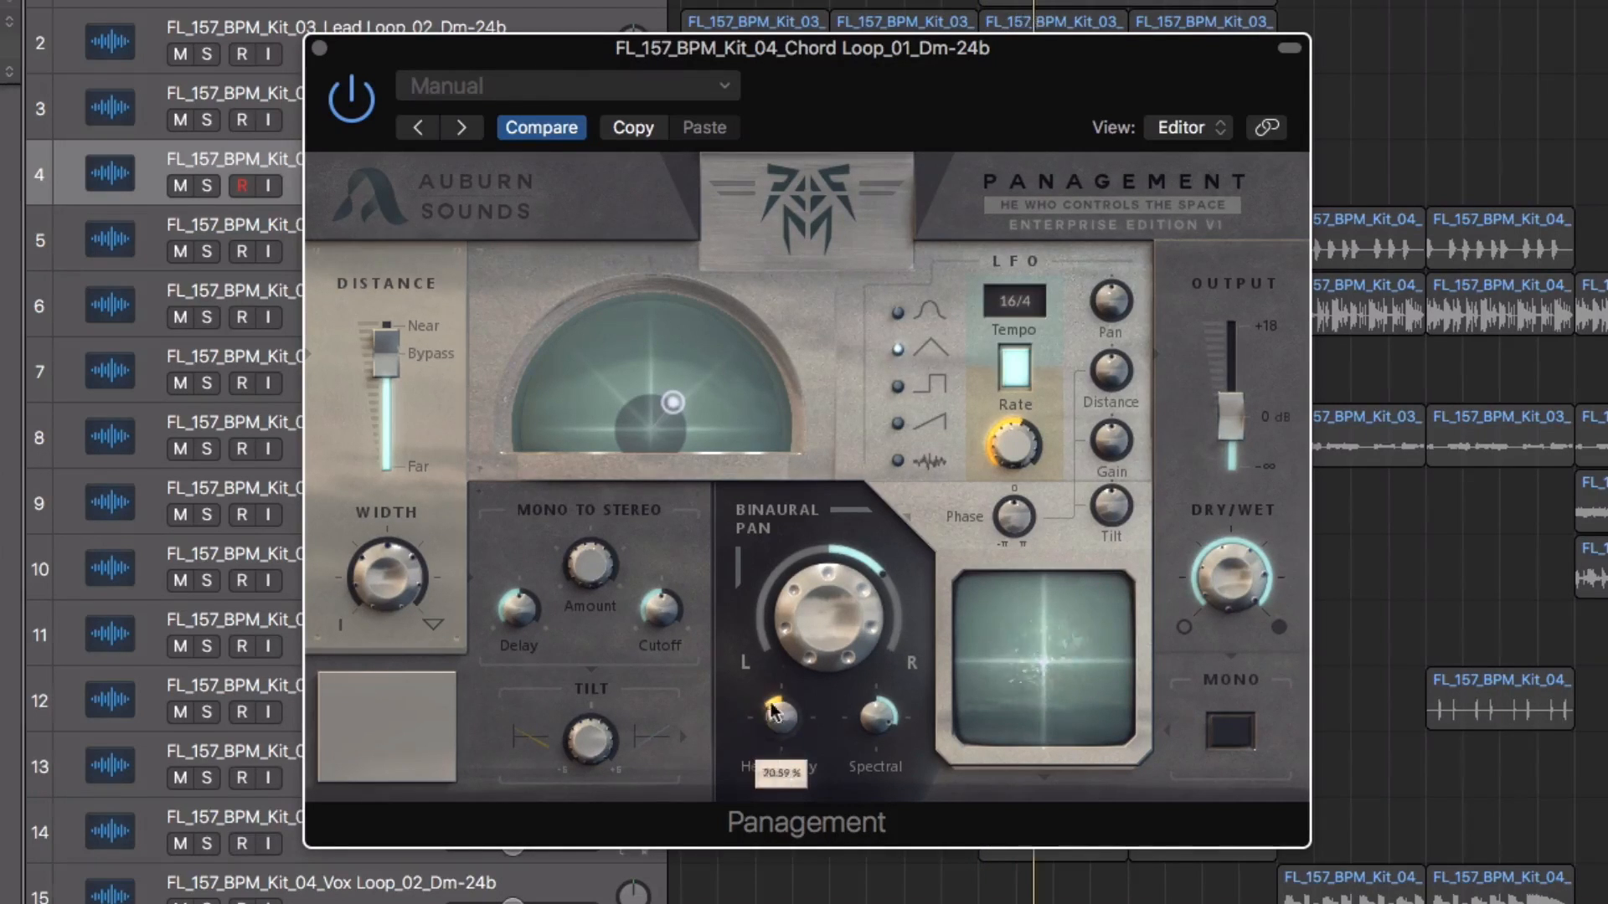
{"action": "left_click_drag", "start_coordinate": [877, 717], "coordinate": [881, 872]}
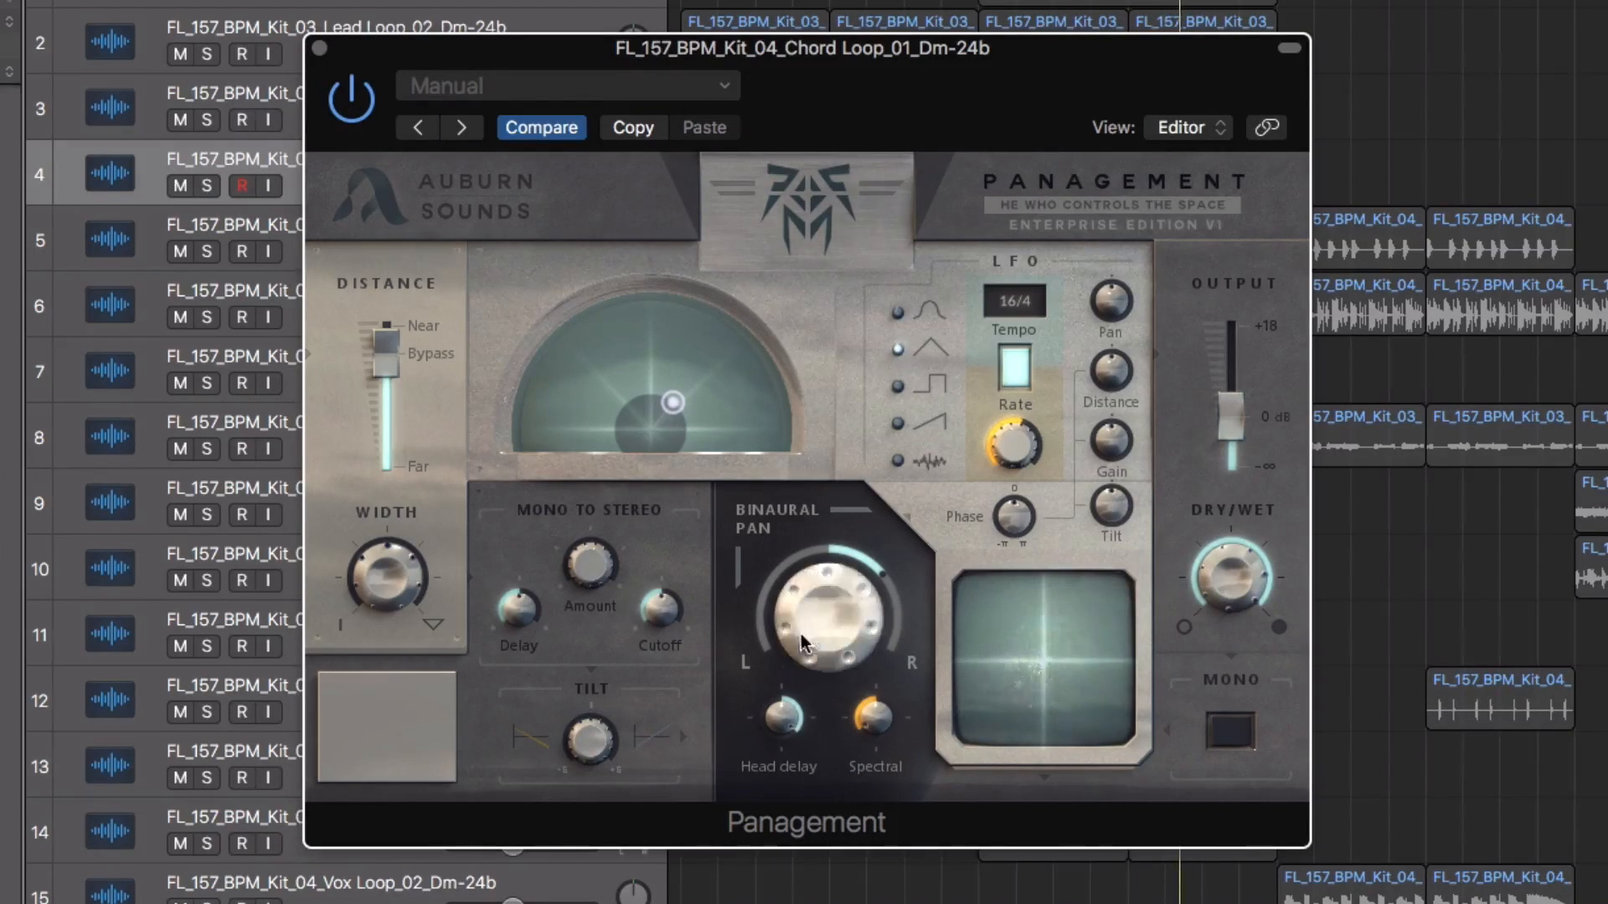
{"action": "left_click_drag", "start_coordinate": [827, 620], "coordinate": [819, 802]}
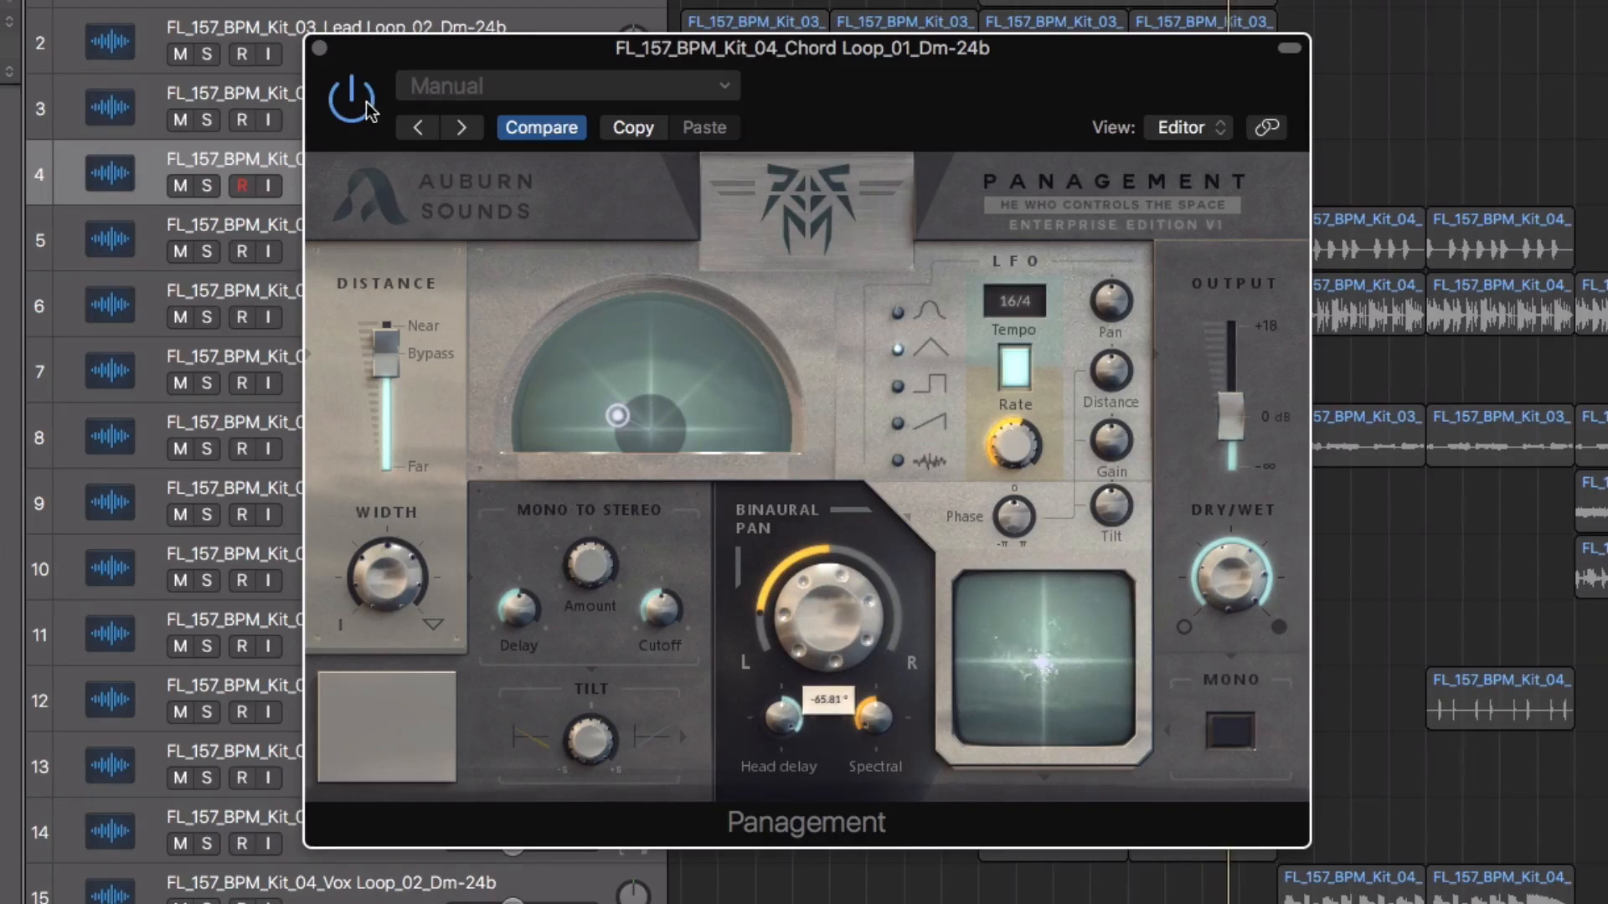
Compare the panned chord loop with the plug-in bypassed, and reset Binaural Pan, Head delay and Spectral to centre.
{"action": "left_click", "coordinate": [366, 107]}
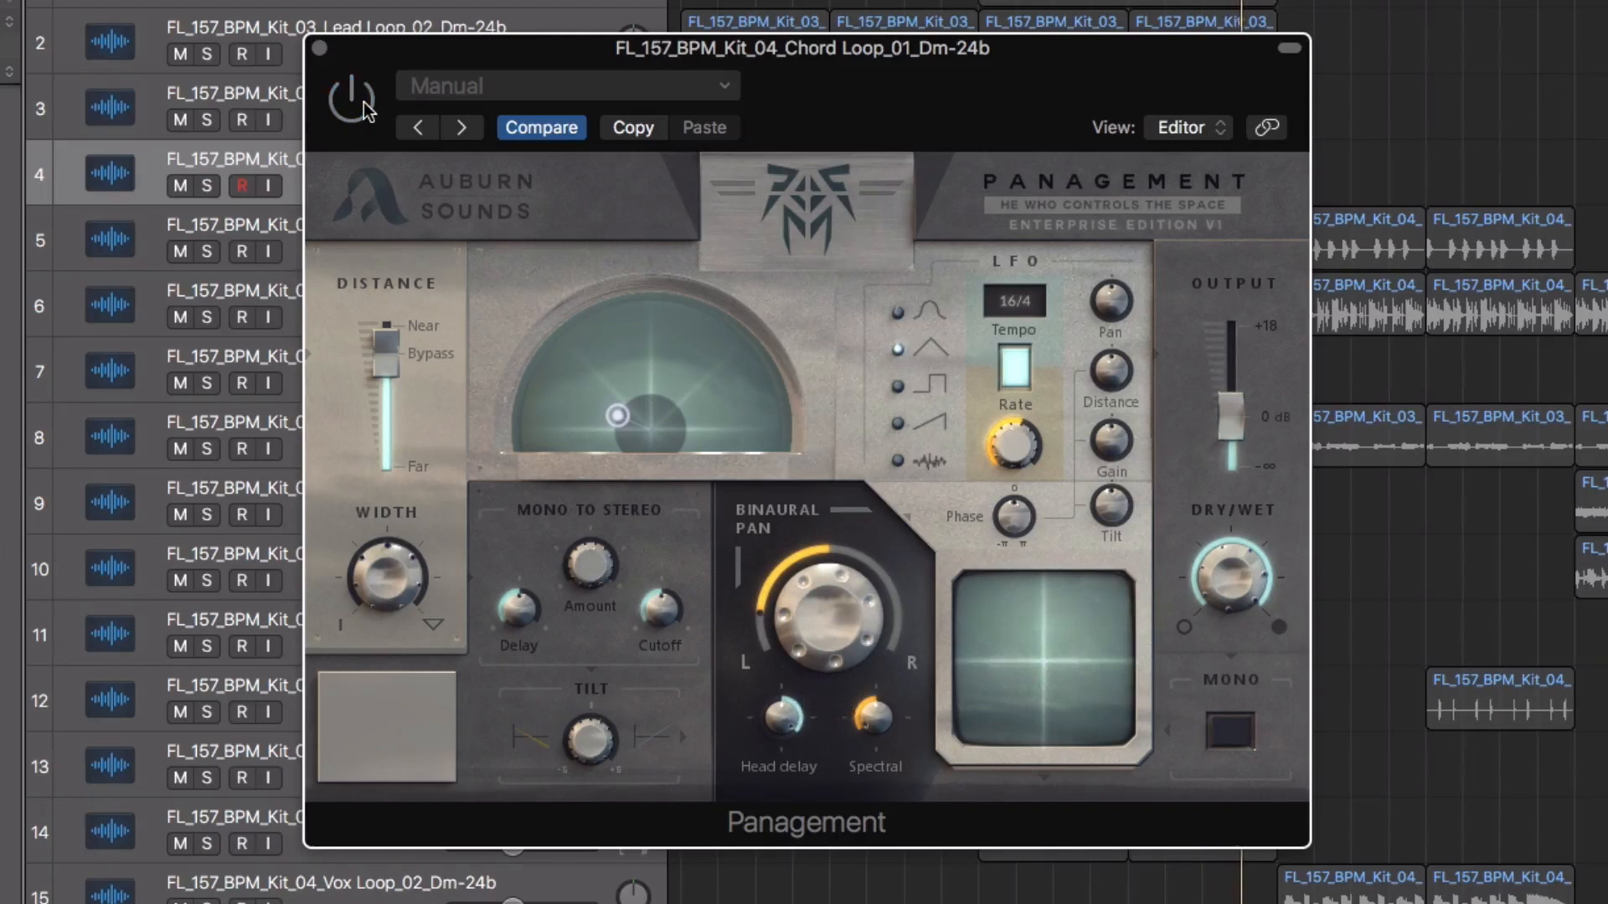
{"action": "double_click", "coordinate": [833, 719]}
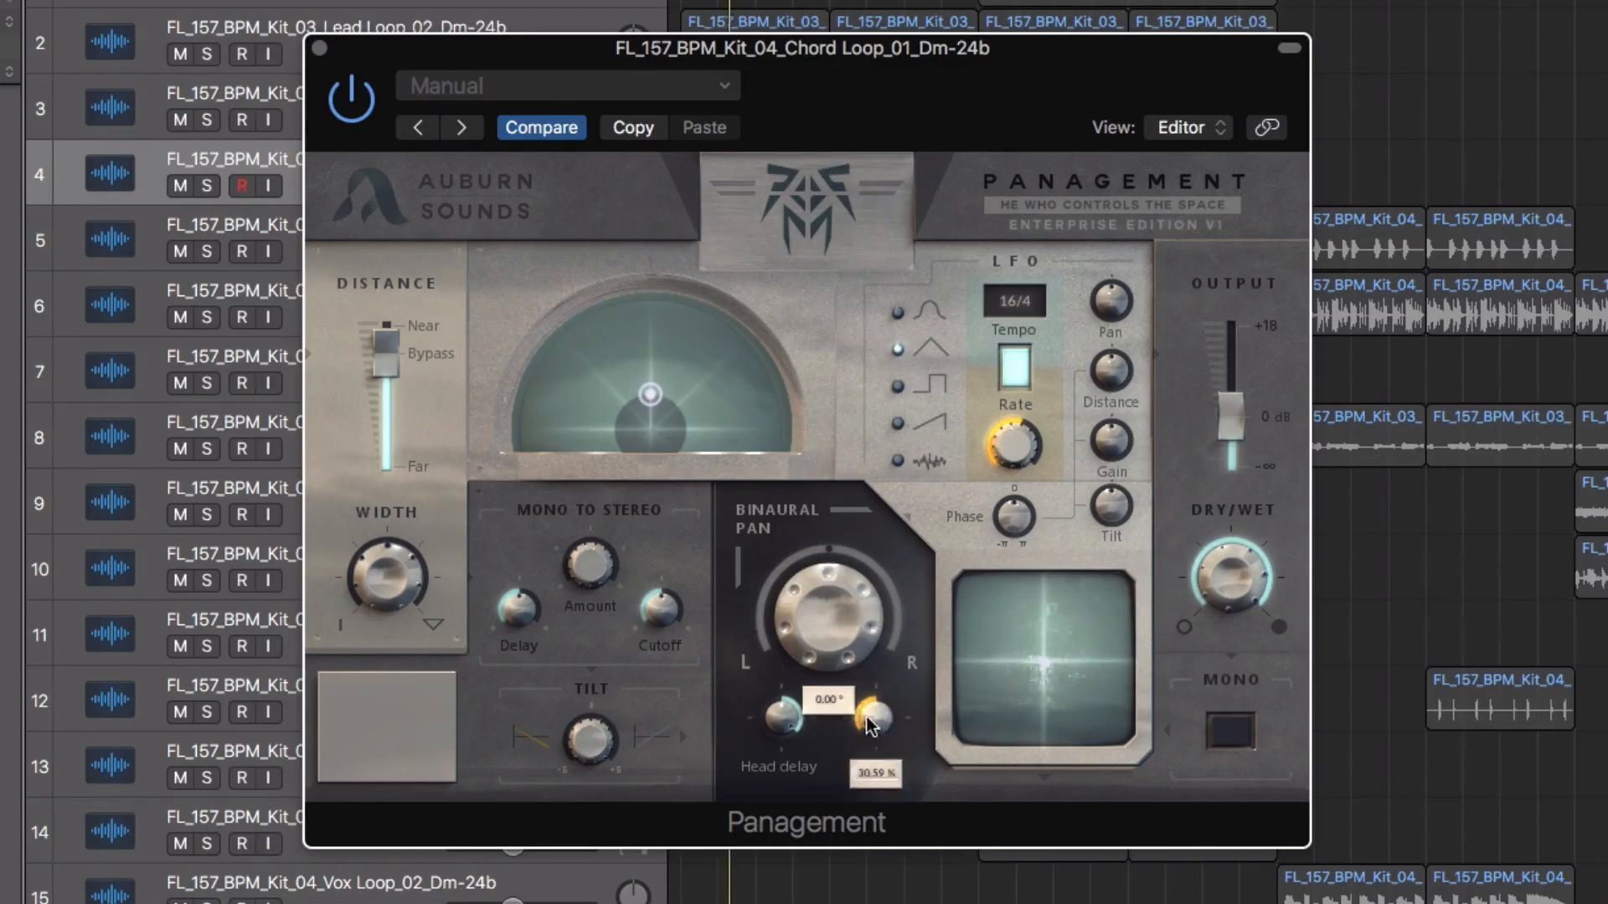
{"action": "double_click", "coordinate": [871, 720]}
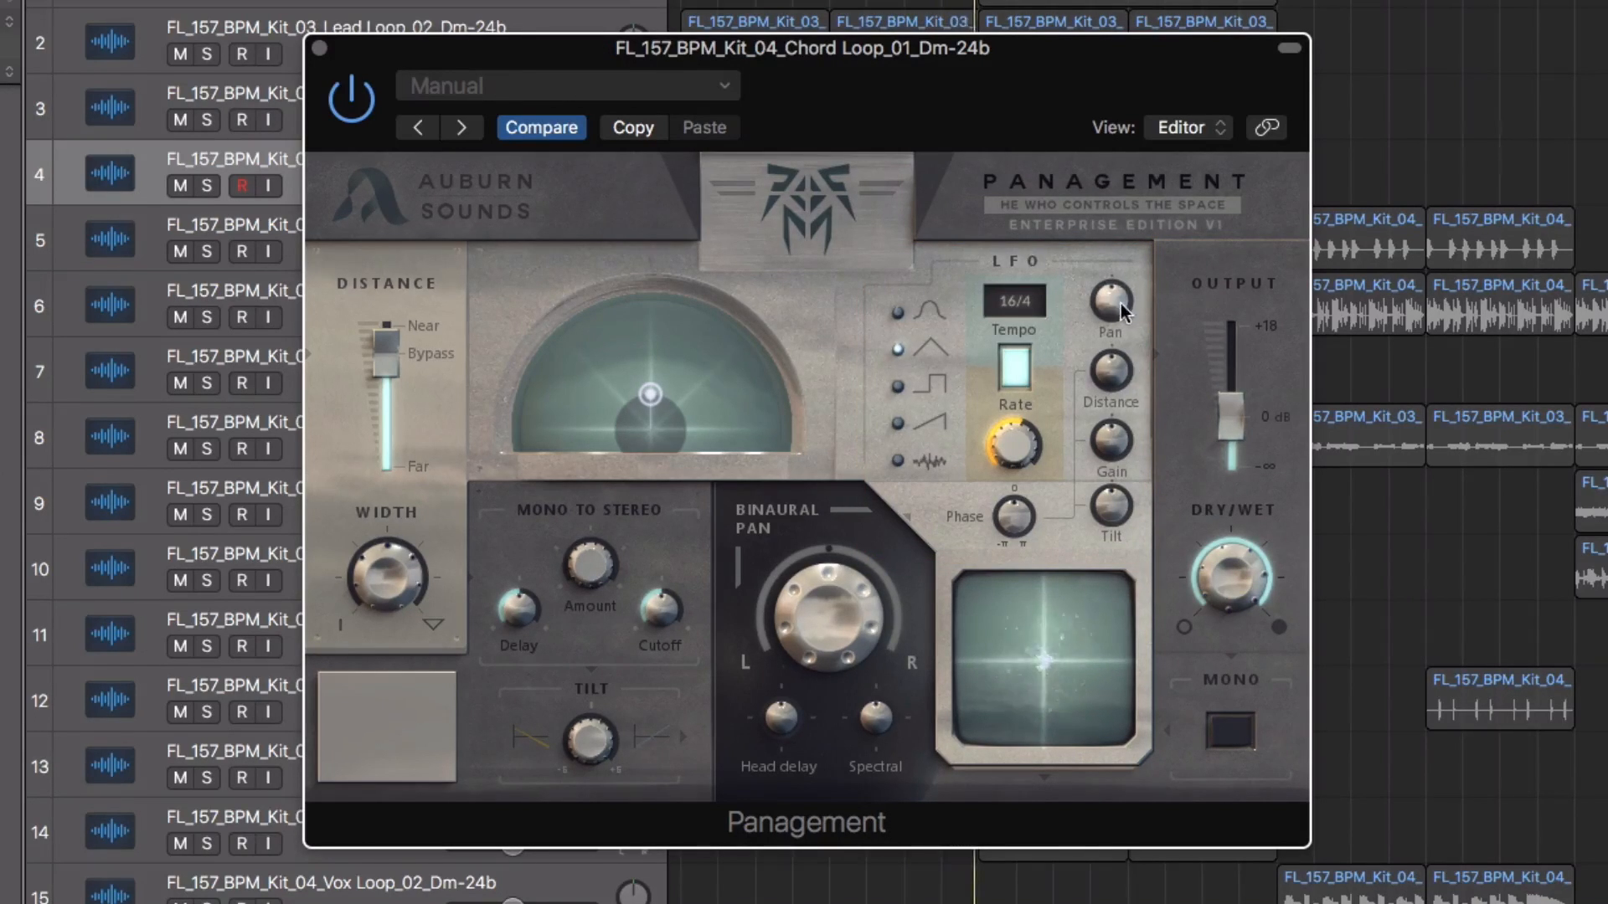
Modulate Pan with the LFO in free-running mode, sweep Rate to about 2.32 Hz and try the Pan amount from positive to -100 %.
{"action": "left_click_drag", "start_coordinate": [1112, 303], "coordinate": [1107, 328]}
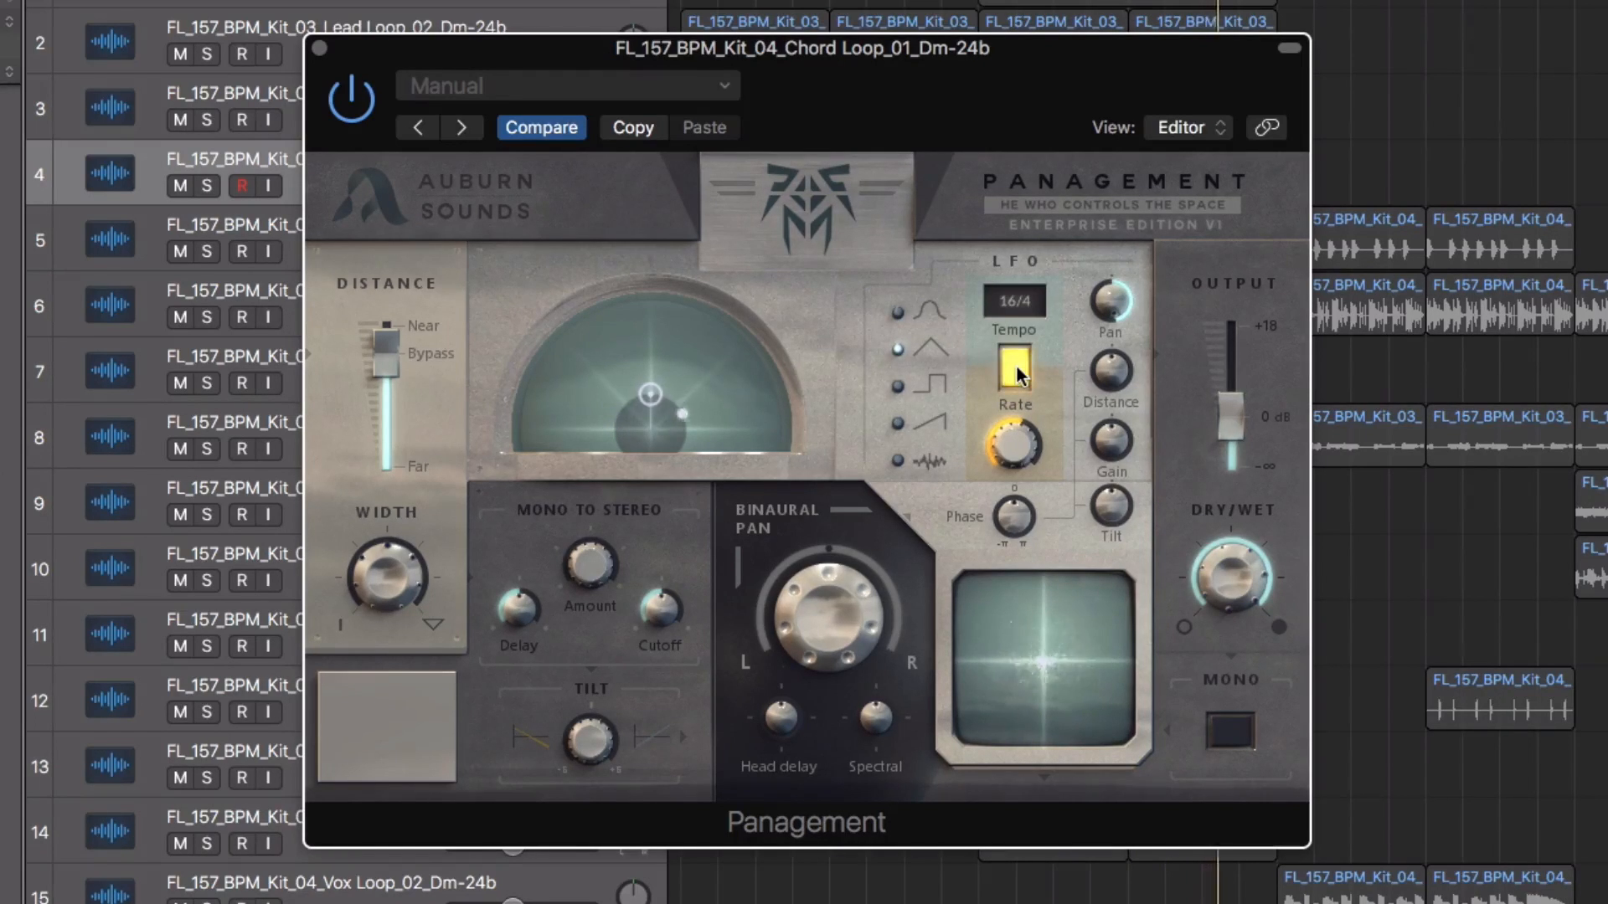
{"action": "left_click_drag", "start_coordinate": [1011, 436], "coordinate": [1007, 351]}
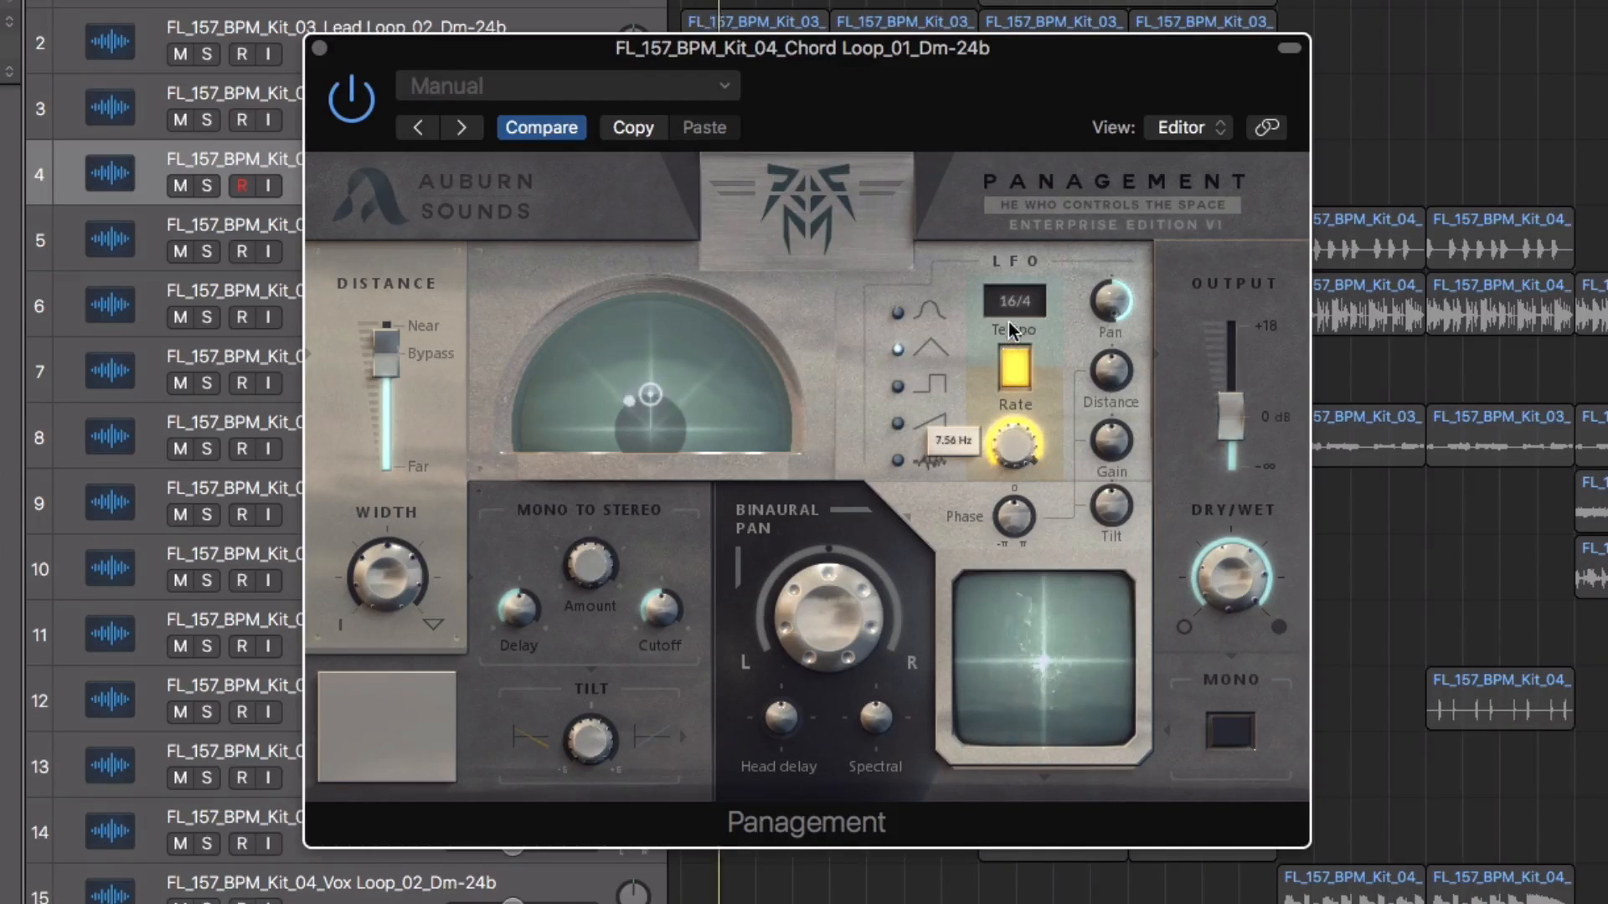
{"action": "left_click_drag", "start_coordinate": [1010, 468], "coordinate": [1008, 536]}
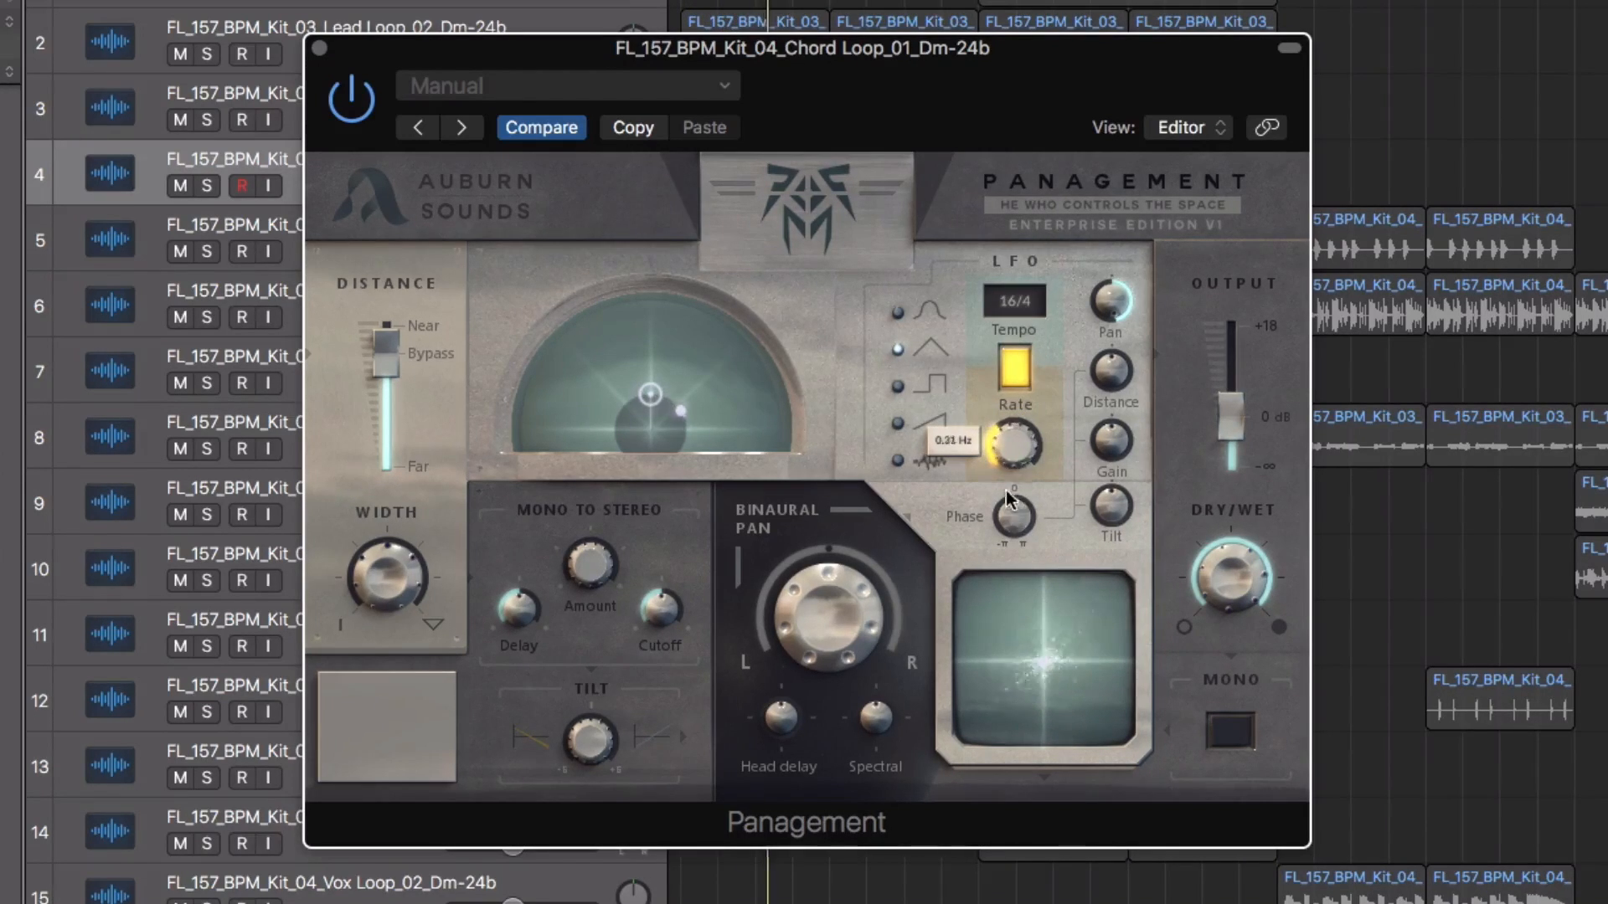
{"action": "left_click_drag", "start_coordinate": [1016, 407], "coordinate": [1018, 390]}
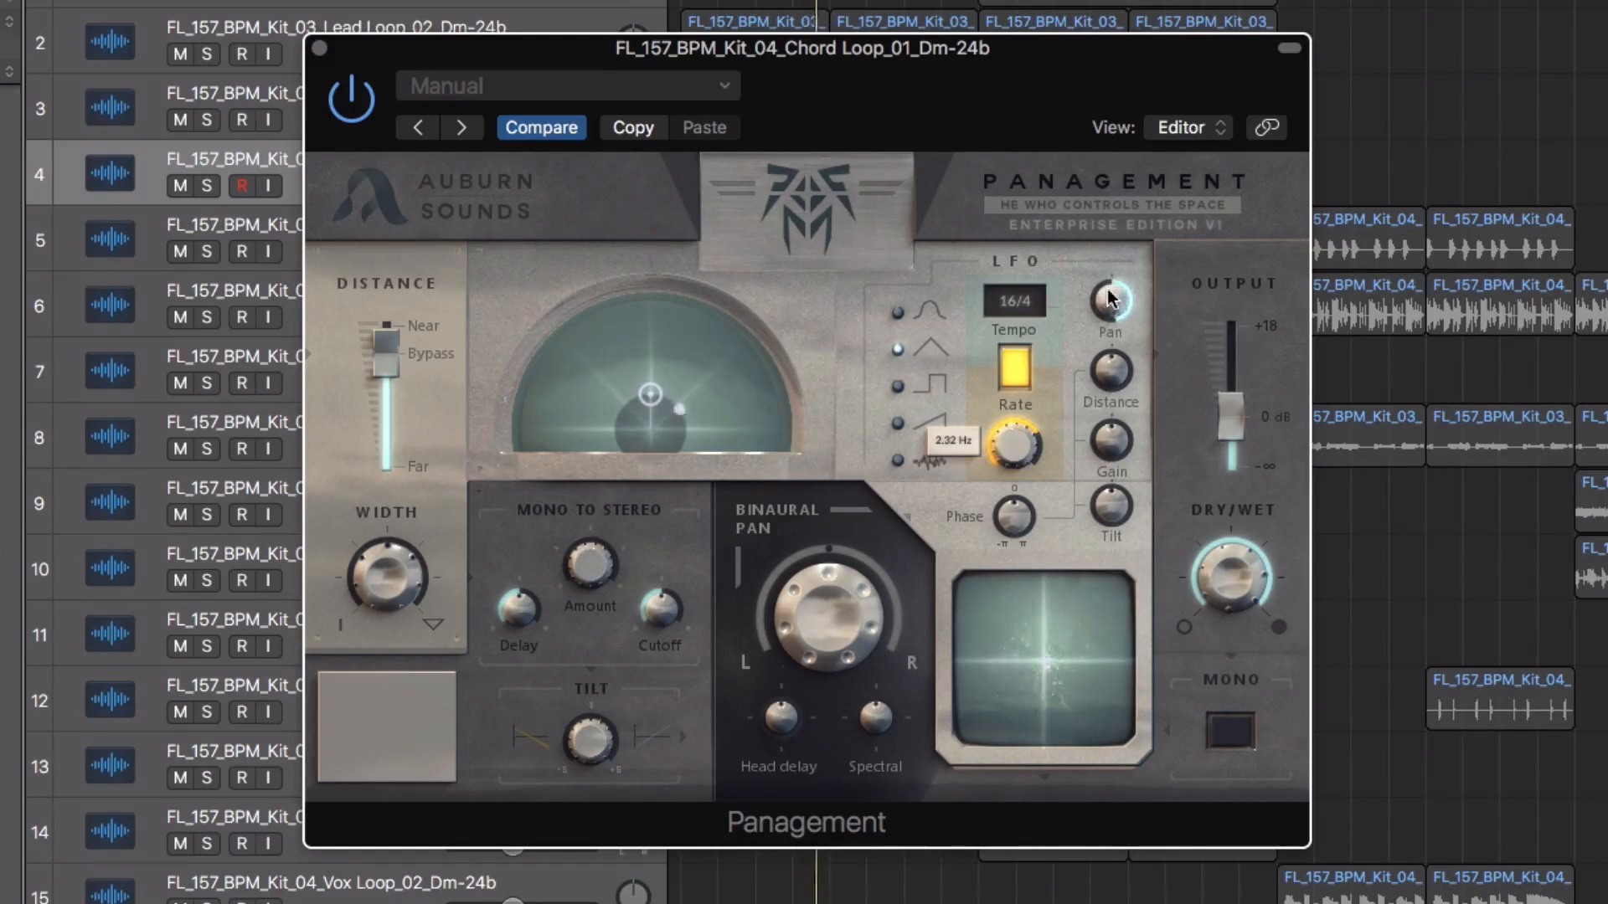
{"action": "left_click_drag", "start_coordinate": [1109, 298], "coordinate": [1095, 460]}
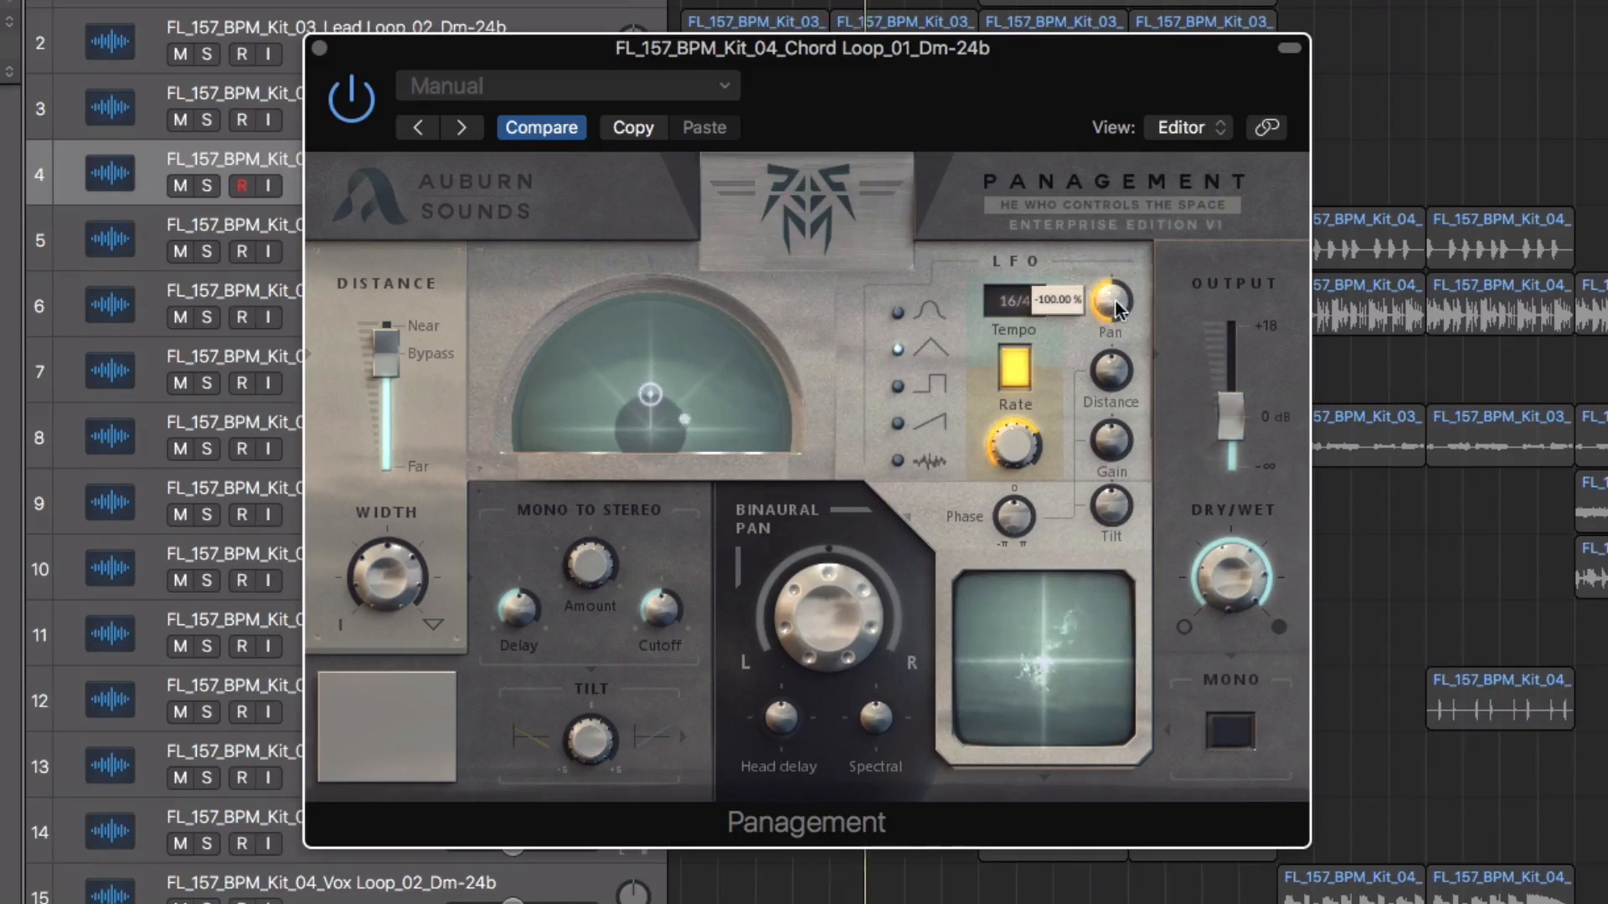
{"action": "left_click_drag", "start_coordinate": [1115, 300], "coordinate": [1109, 265]}
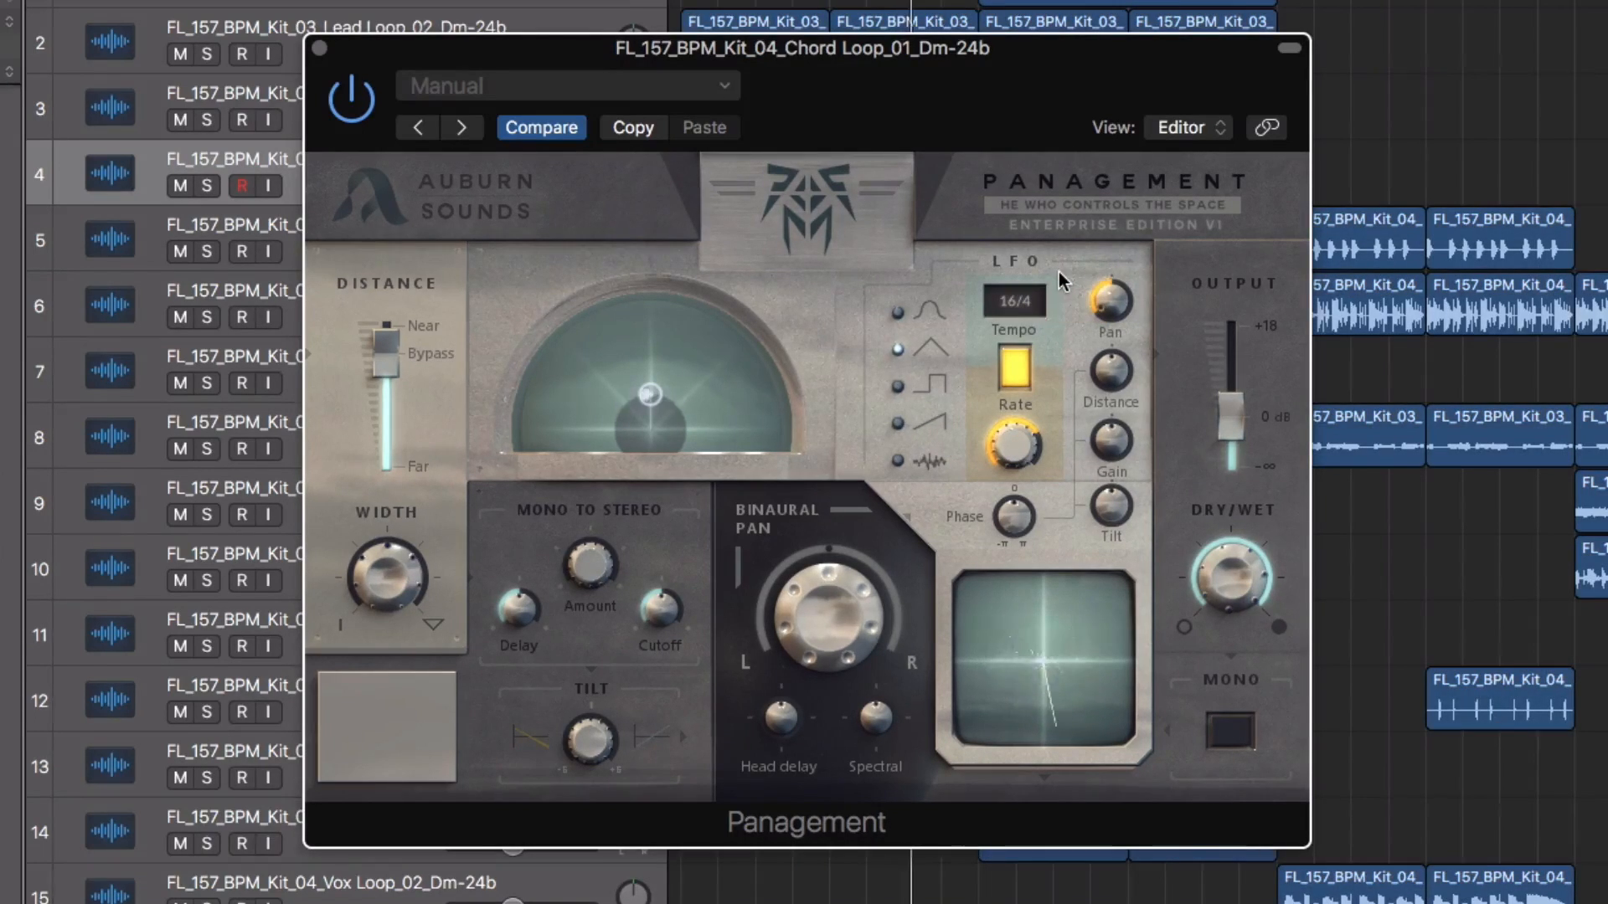
Modulate Distance instead of Pan with the LFO, sweeping Rate up to about 5.8 Hz and down to about 0.09 Hz.
{"action": "mouse_move", "coordinate": [1017, 425]}
{"action": "left_mouse_down"}
{"action": "mouse_move", "coordinate": [1007, 568]}
{"action": "mouse_move", "coordinate": [1020, 456]}
{"action": "left_mouse_up"}
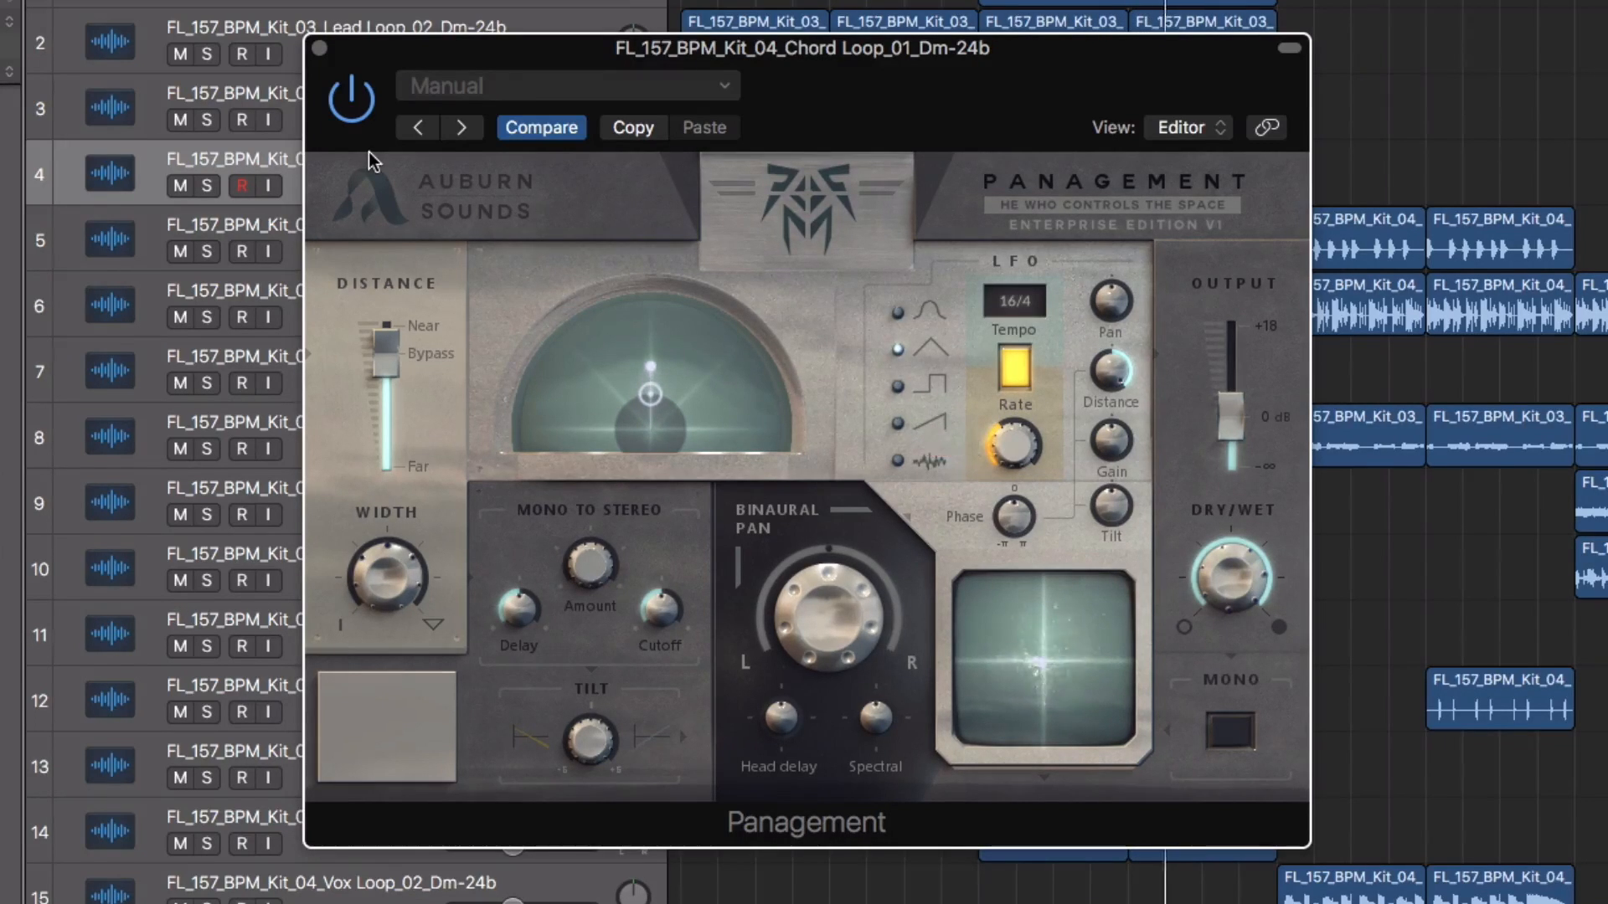
{"action": "left_click_drag", "start_coordinate": [1037, 454], "coordinate": [1013, 386]}
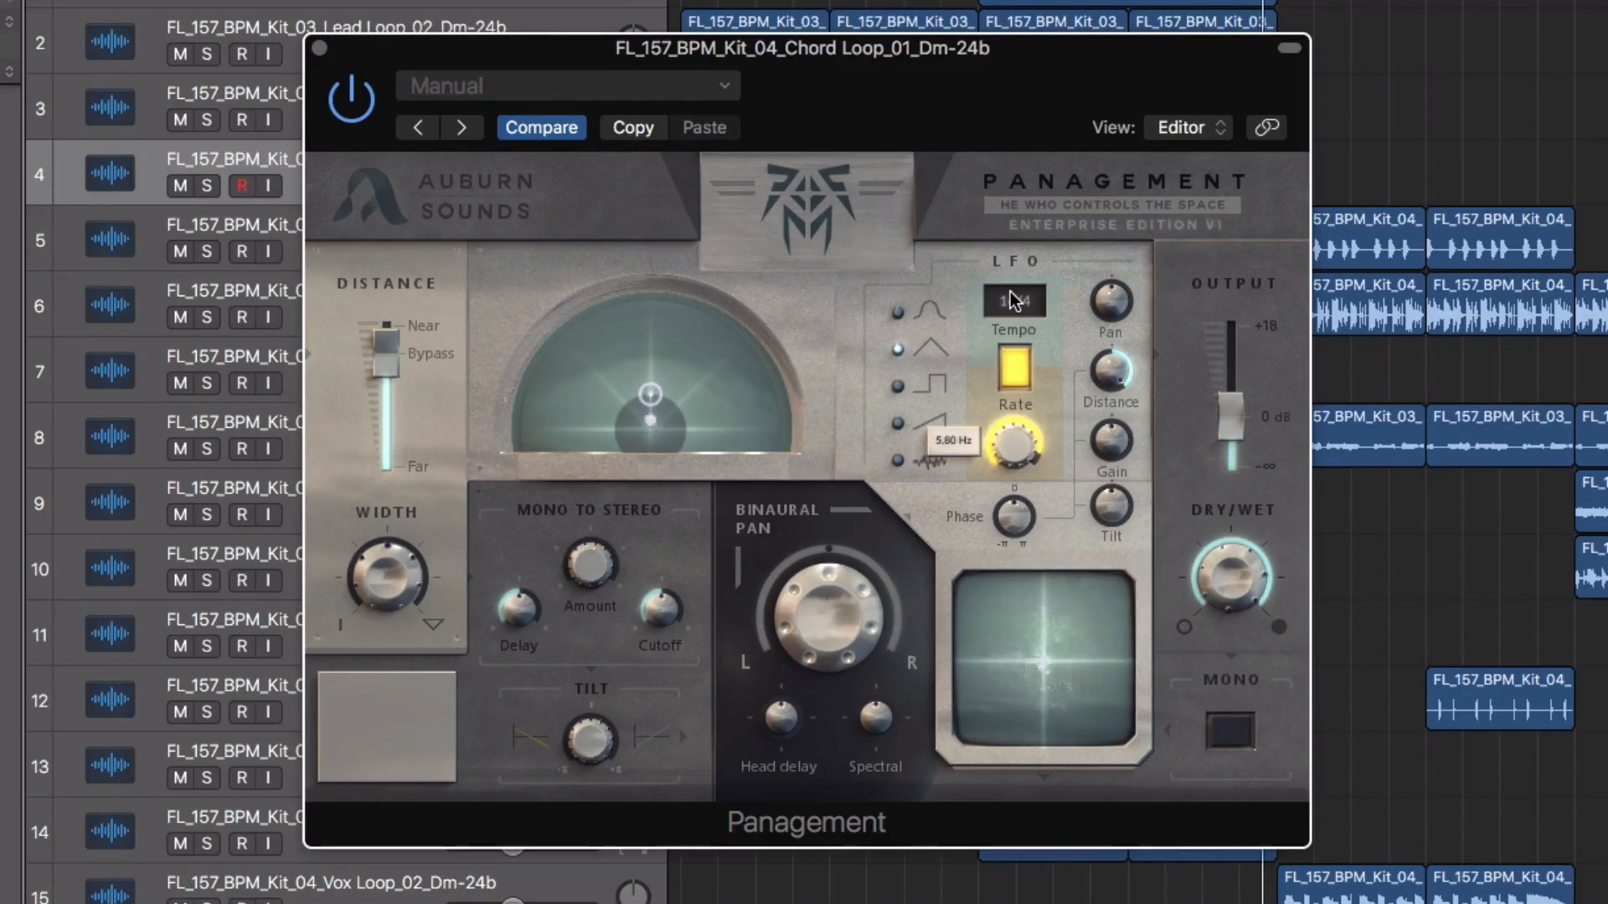
{"action": "left_click_drag", "start_coordinate": [1011, 310], "coordinate": [1013, 433]}
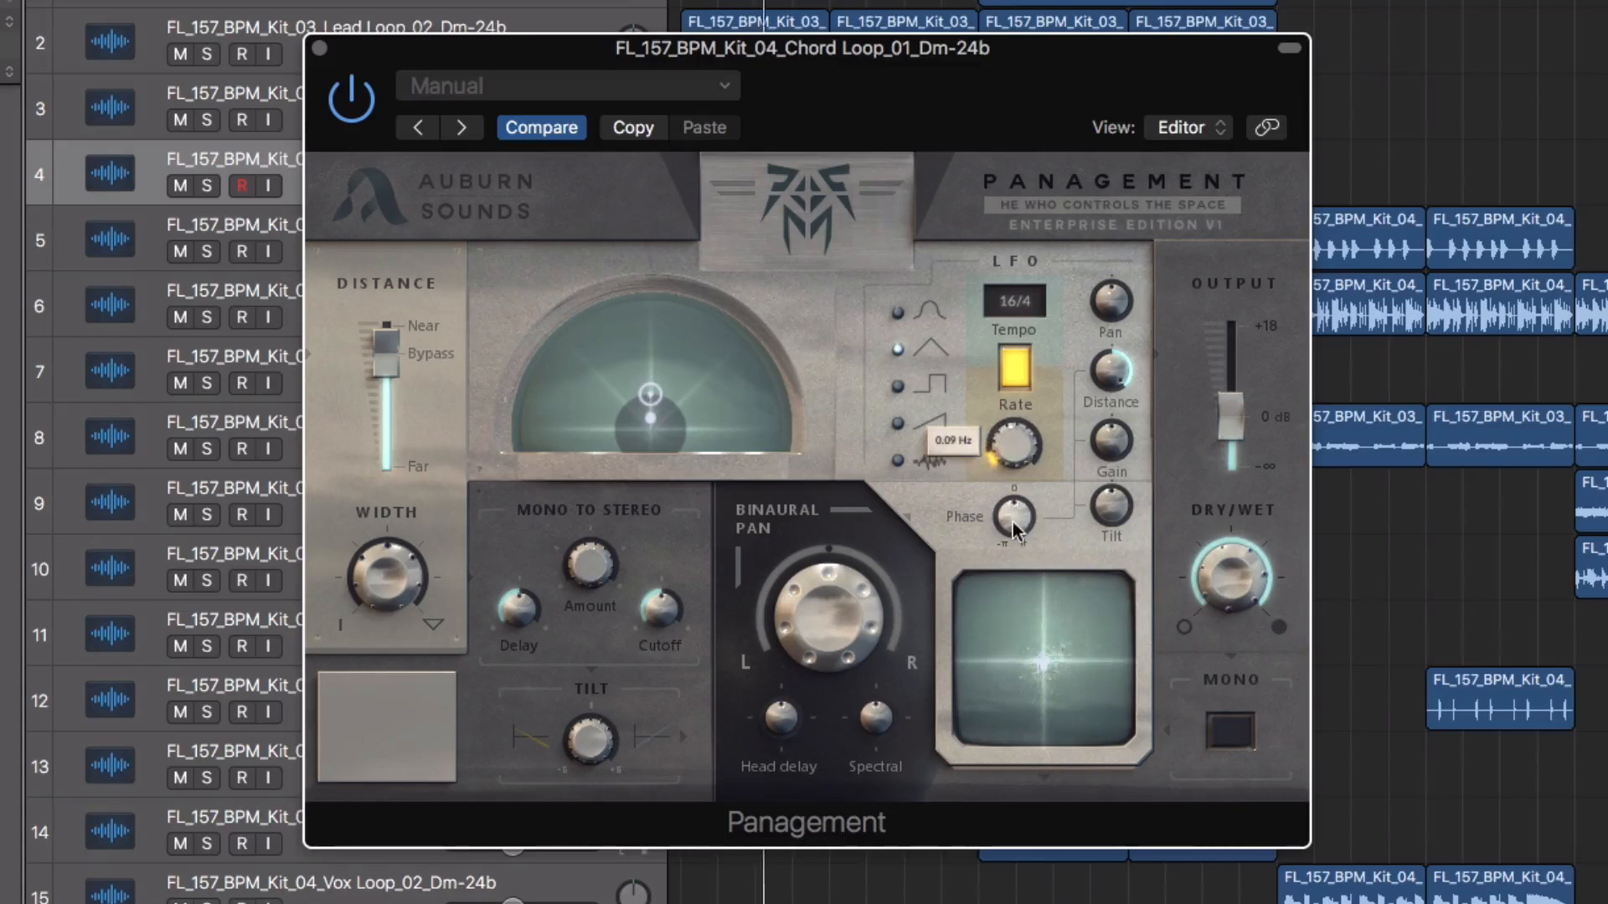
Add LFO modulation of about 39 % to Gain, raise the Tilt modulation and set Rate to about 0.82 Hz.
{"action": "left_click_drag", "start_coordinate": [1117, 433], "coordinate": [1115, 368]}
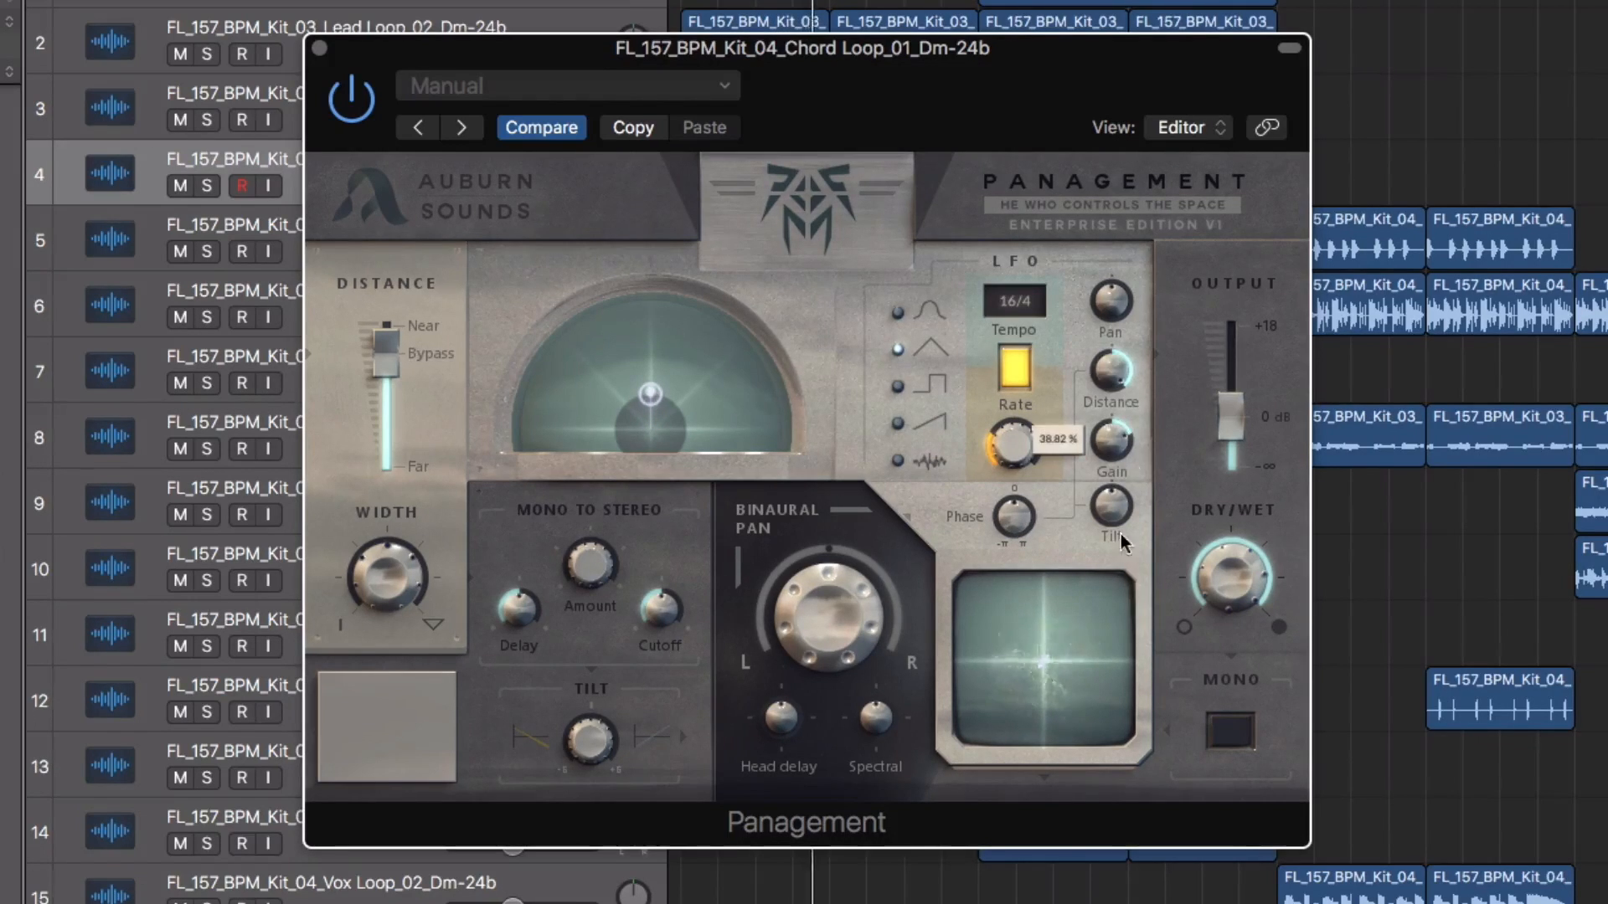
{"action": "left_click_drag", "start_coordinate": [1117, 513], "coordinate": [1112, 433]}
{"action": "left_click_drag", "start_coordinate": [1004, 454], "coordinate": [1006, 406]}
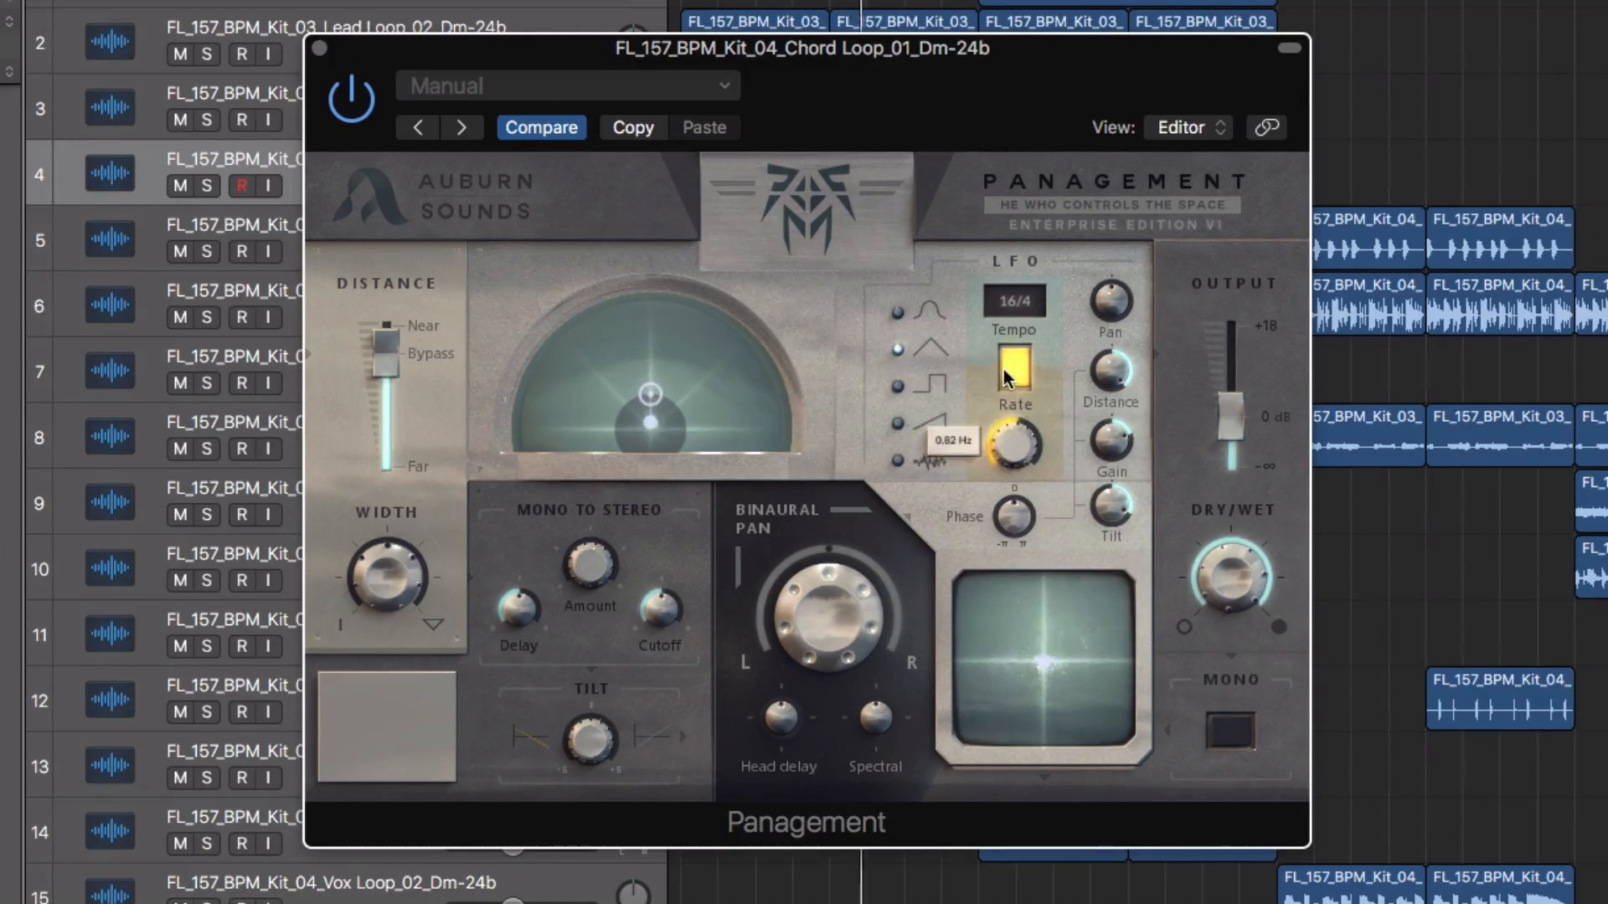
Add positive LFO modulation to Pan, try the other waveforms and set the LFO to the triangle shape.
{"action": "left_click_drag", "start_coordinate": [1110, 301], "coordinate": [1114, 234]}
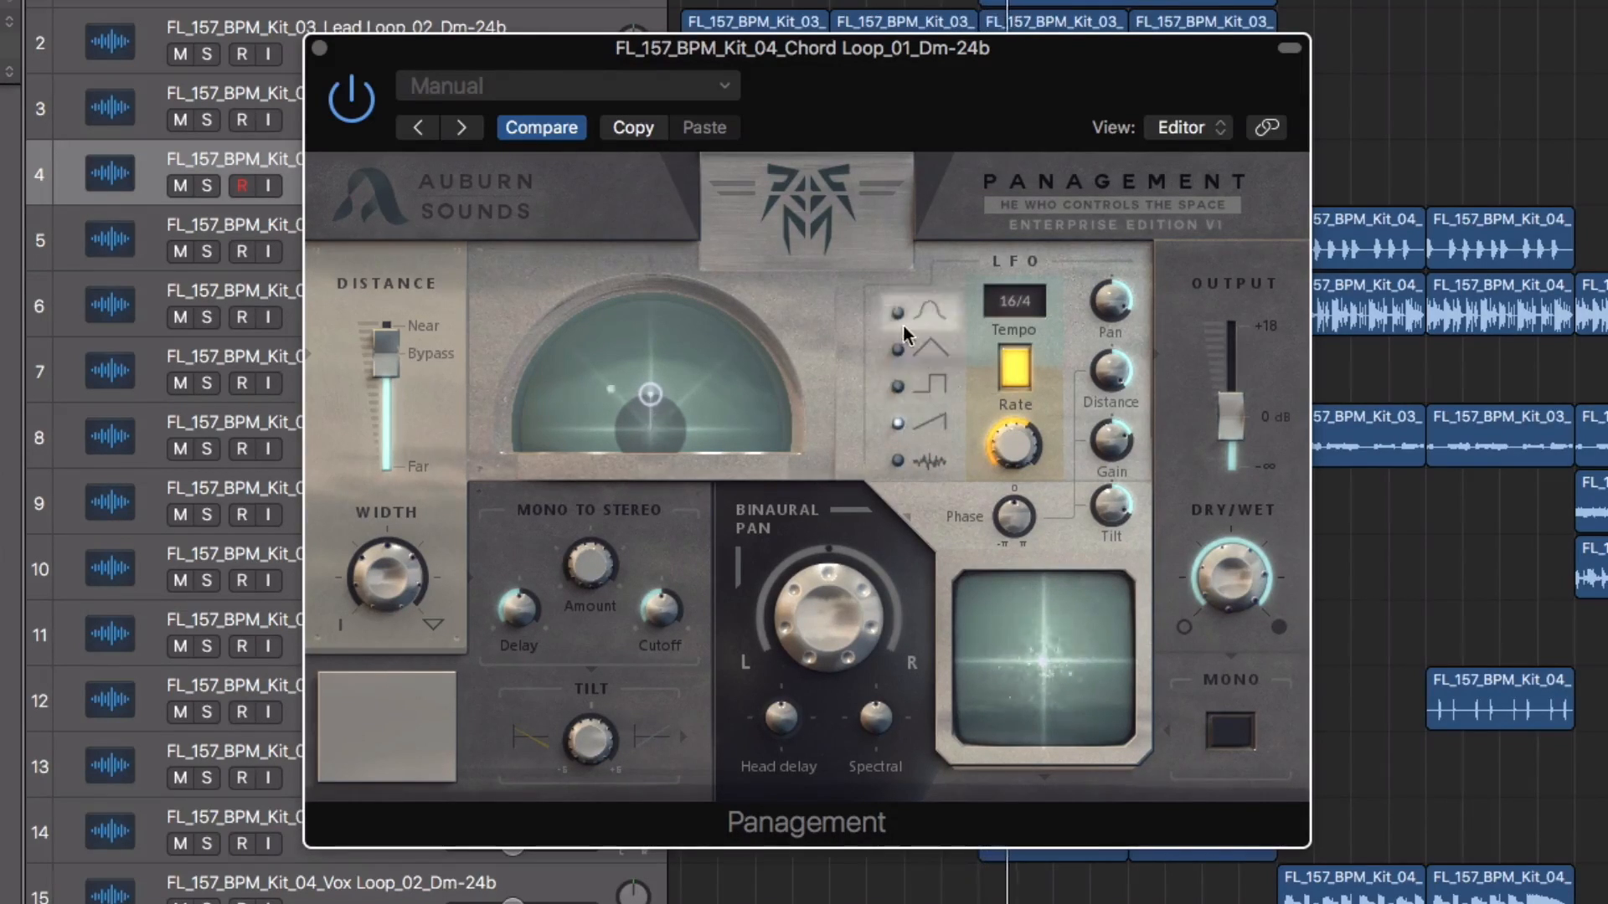
{"action": "left_click", "coordinate": [905, 351]}
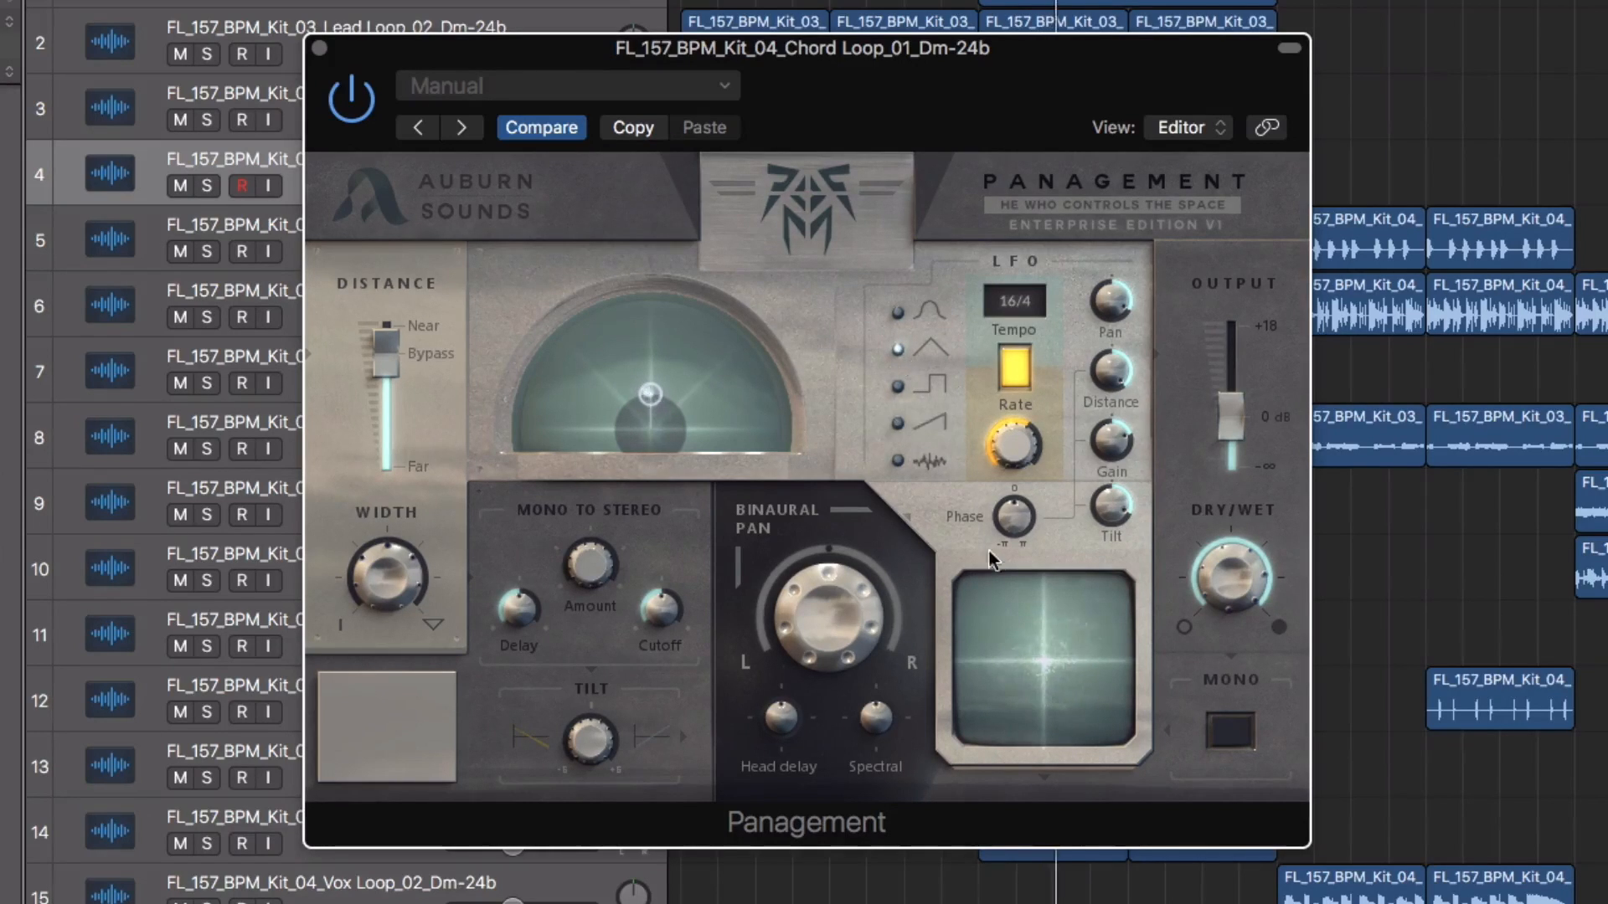
Try different LFO Phase offsets on the chord loop and reset Phase to 0°.
{"action": "mouse_move", "coordinate": [1007, 513]}
{"action": "left_mouse_down"}
{"action": "mouse_move", "coordinate": [1008, 433]}
{"action": "mouse_move", "coordinate": [993, 499]}
{"action": "mouse_move", "coordinate": [1013, 536]}
{"action": "mouse_move", "coordinate": [991, 537]}
{"action": "left_mouse_up"}
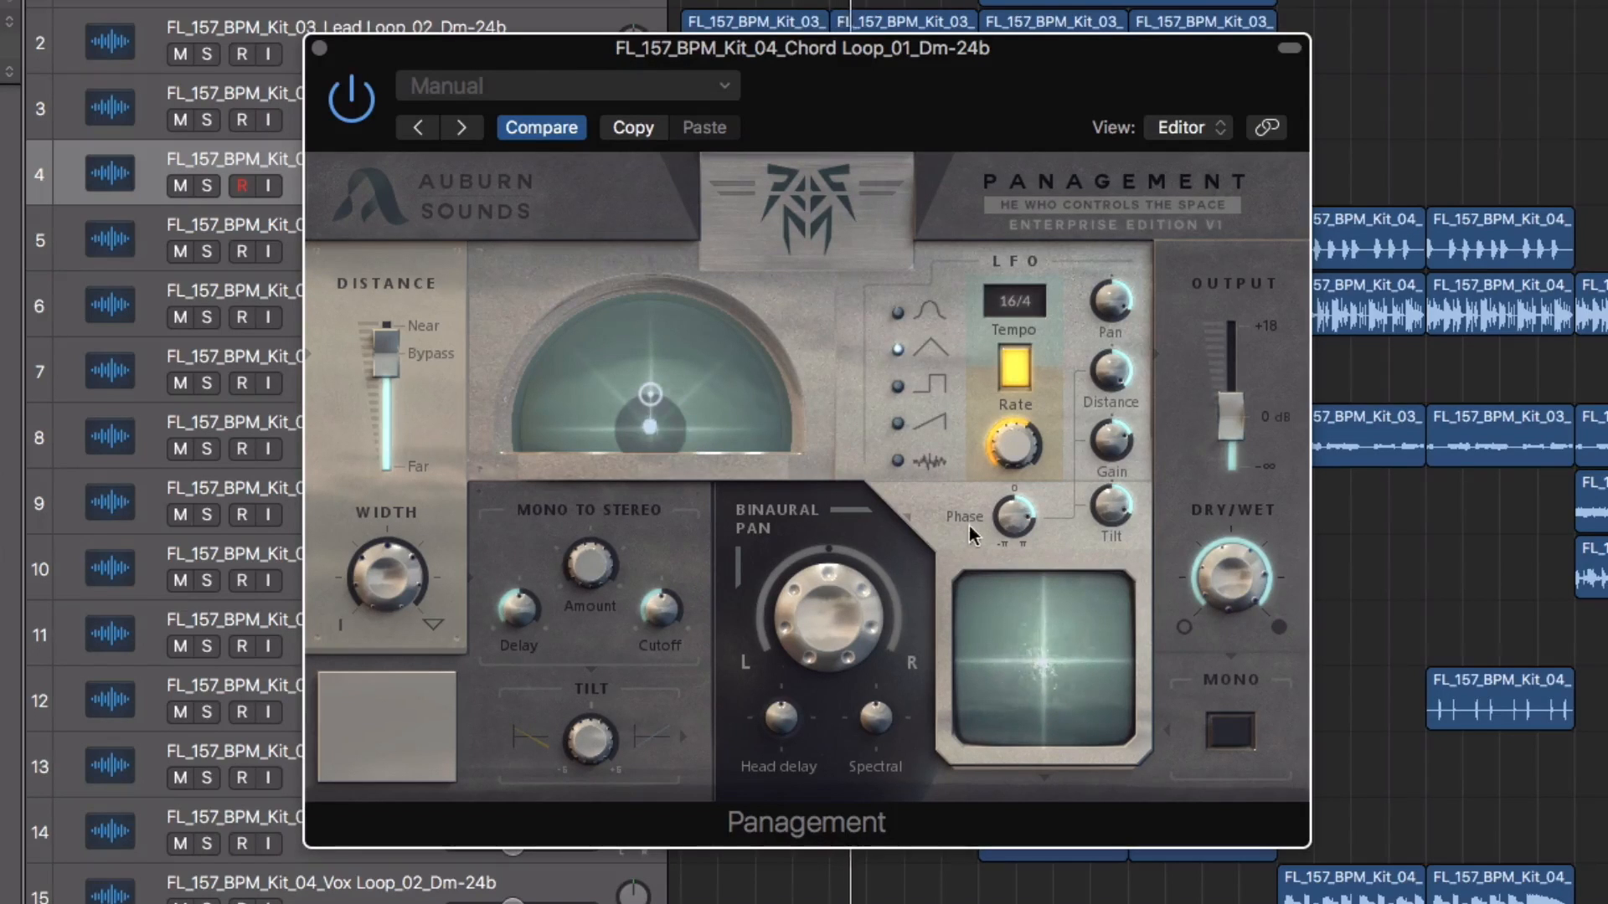
{"action": "left_click_drag", "start_coordinate": [1014, 509], "coordinate": [1012, 529]}
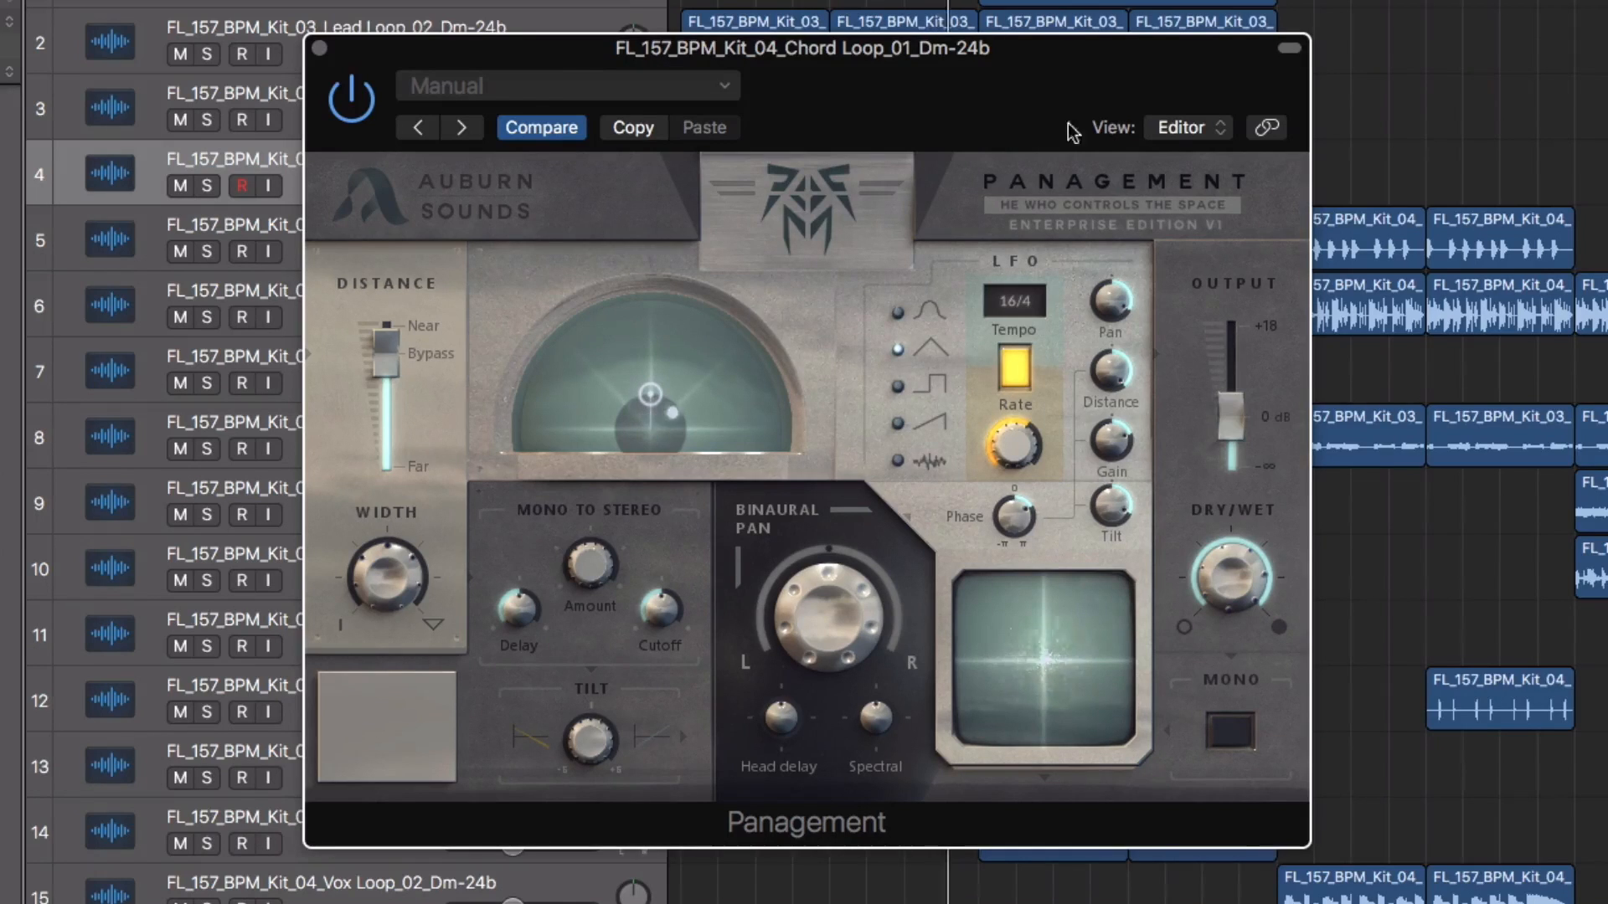
{"action": "left_click_drag", "start_coordinate": [1012, 508], "coordinate": [1013, 510]}
{"action": "double_click", "coordinate": [1014, 512]}
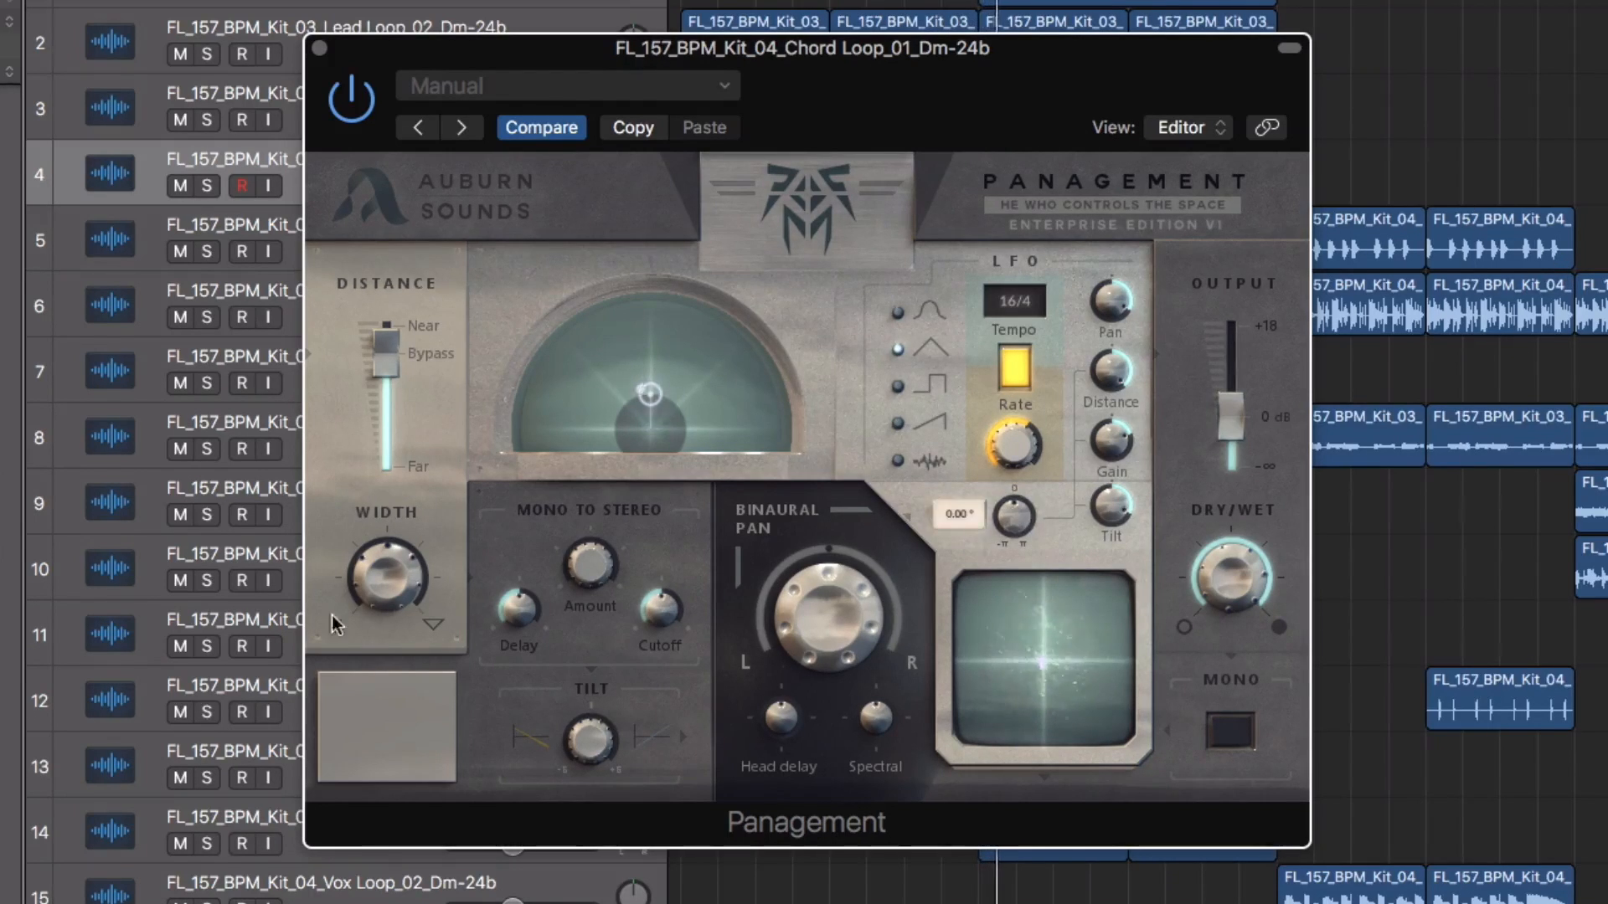
Set the chord loop's Width to 150 % and raise the Mono to Stereo Amount and the Tilt.
{"action": "left_click_drag", "start_coordinate": [388, 578], "coordinate": [390, 538]}
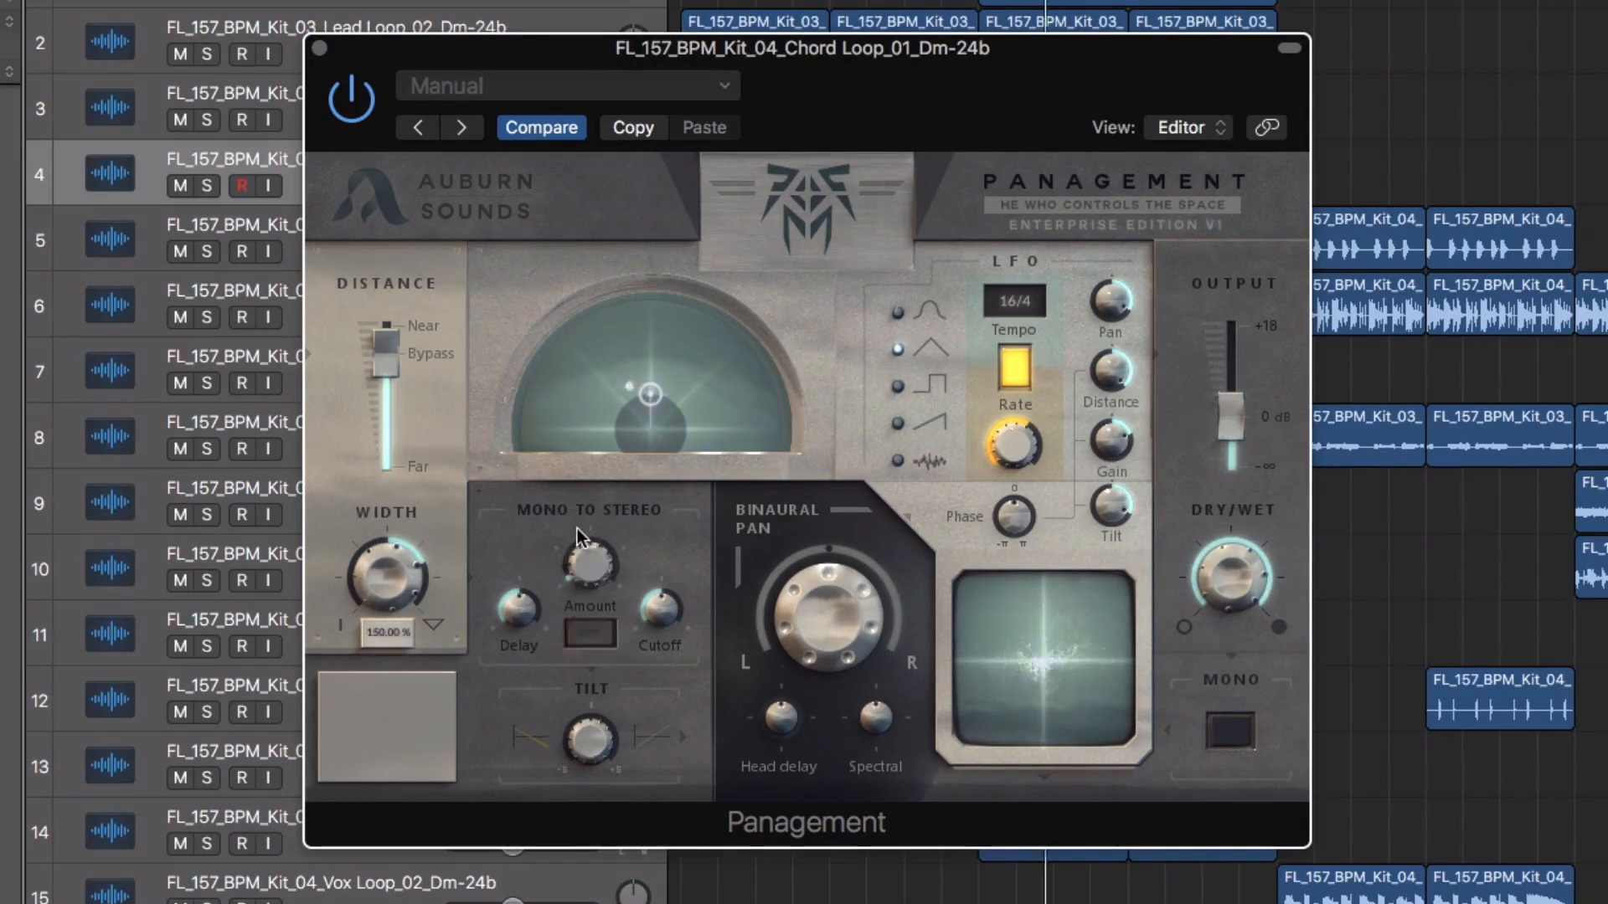
{"action": "left_click_drag", "start_coordinate": [578, 574], "coordinate": [577, 552]}
{"action": "left_click_drag", "start_coordinate": [584, 712], "coordinate": [584, 680]}
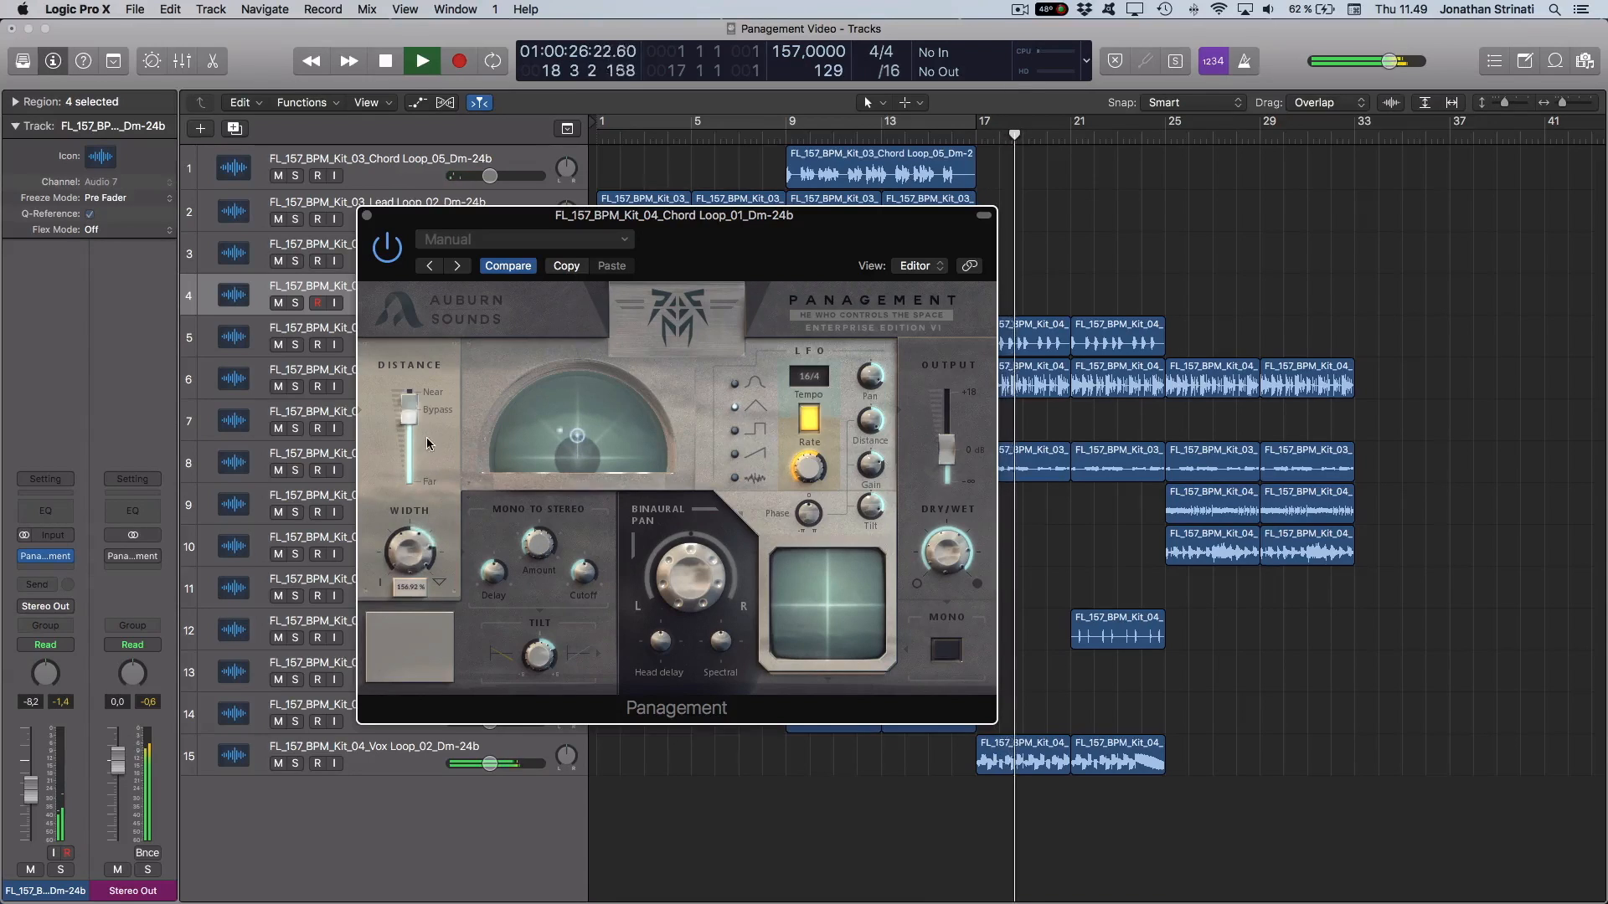
Adjust the Mono to Stereo Amount and Cutoff, and try a lower Dry/Wet mix on the chord loop.
{"action": "left_click", "coordinate": [542, 549]}
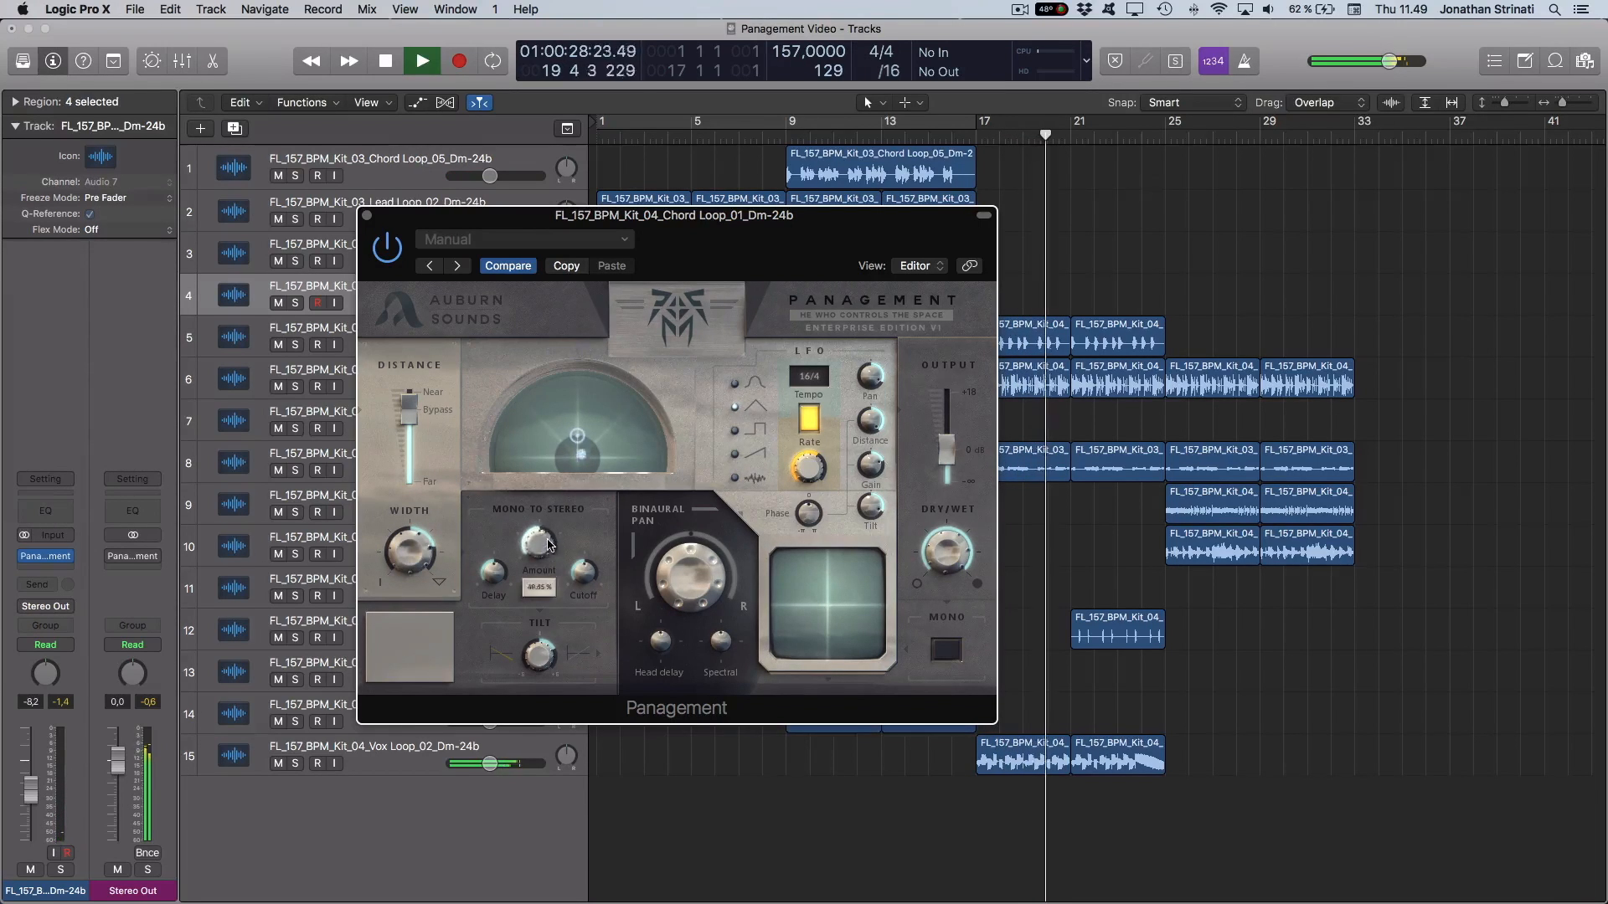
{"action": "left_click", "coordinate": [584, 568]}
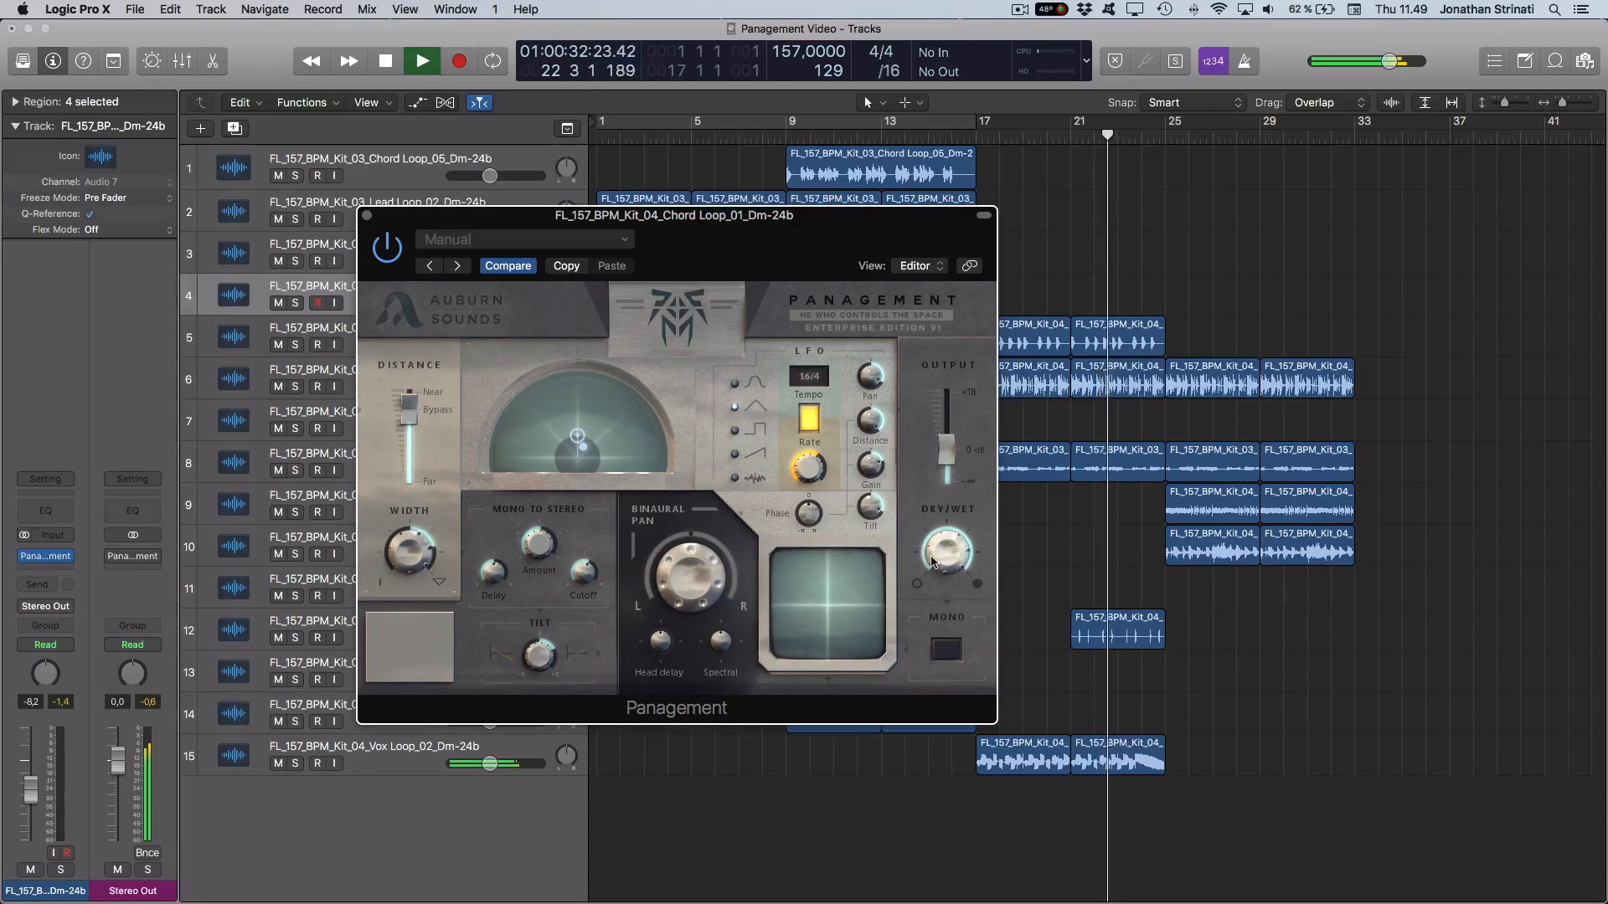
{"action": "left_click_drag", "start_coordinate": [947, 551], "coordinate": [951, 609]}
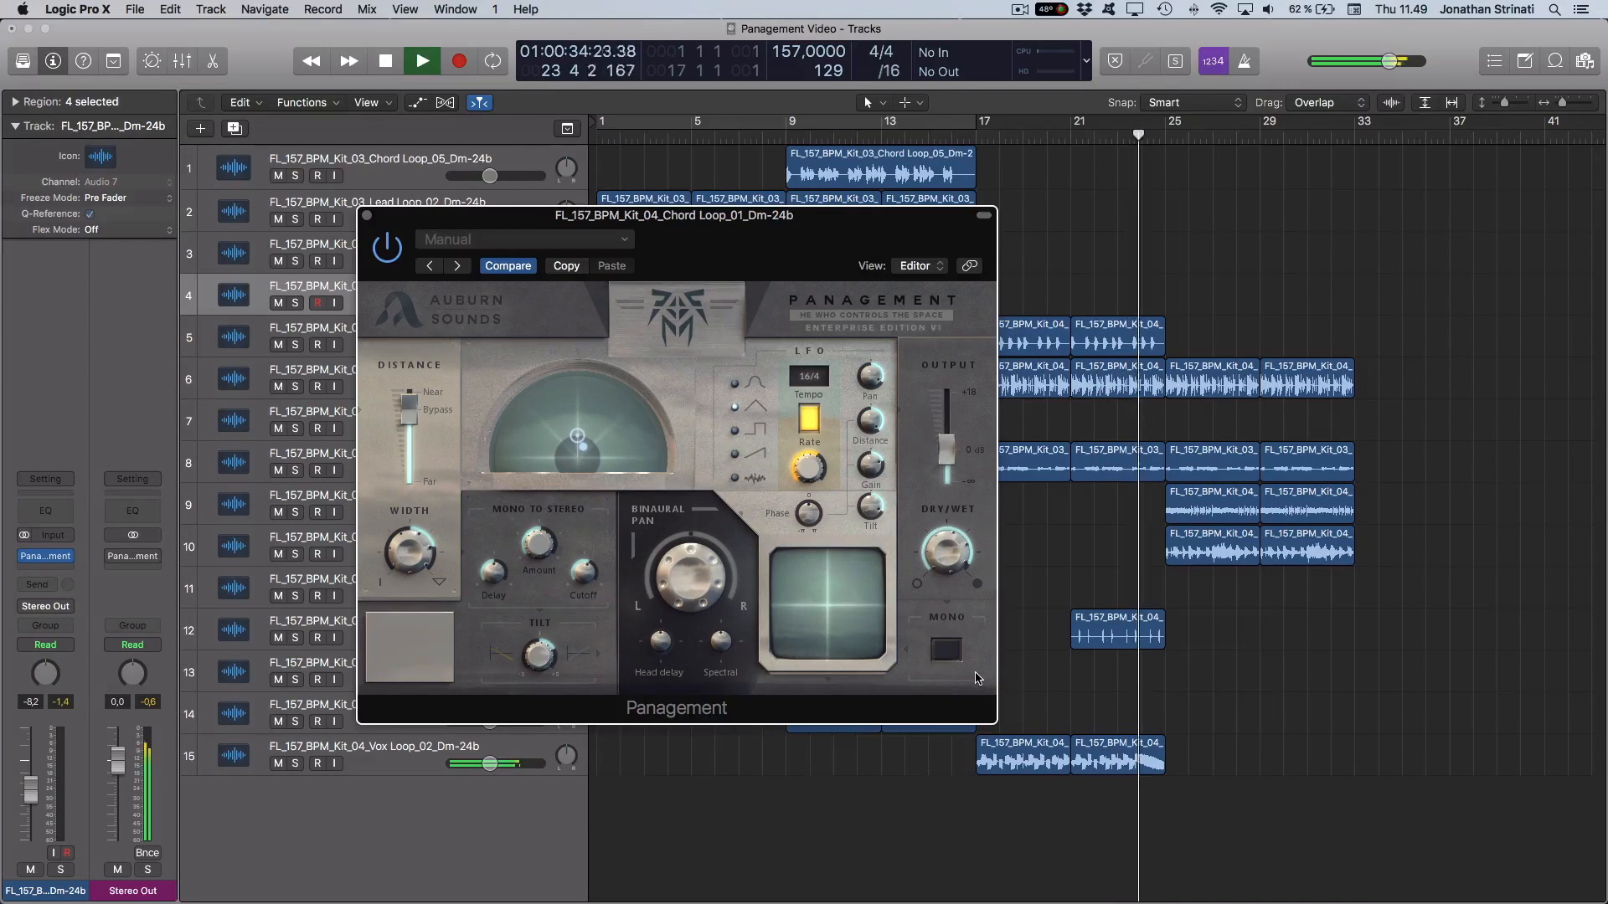